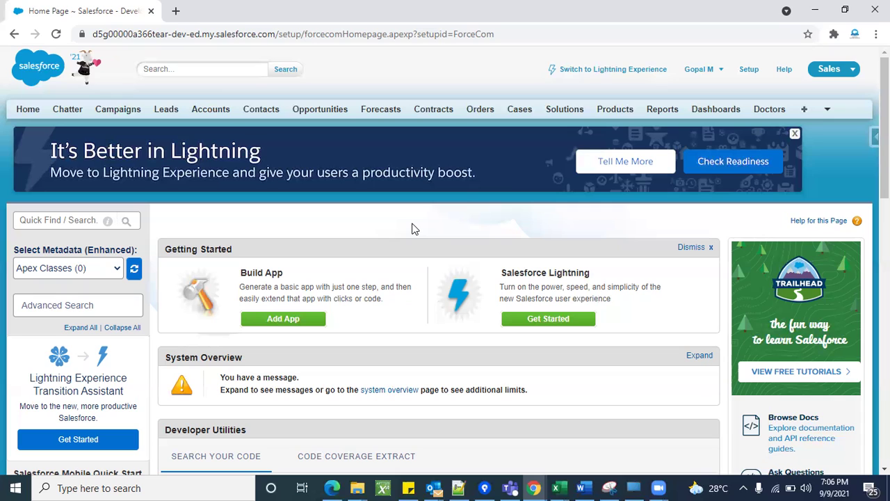
Show the All Accounts list view with all 16 accounts and duplicate the browser tab.
left_click(219, 113)
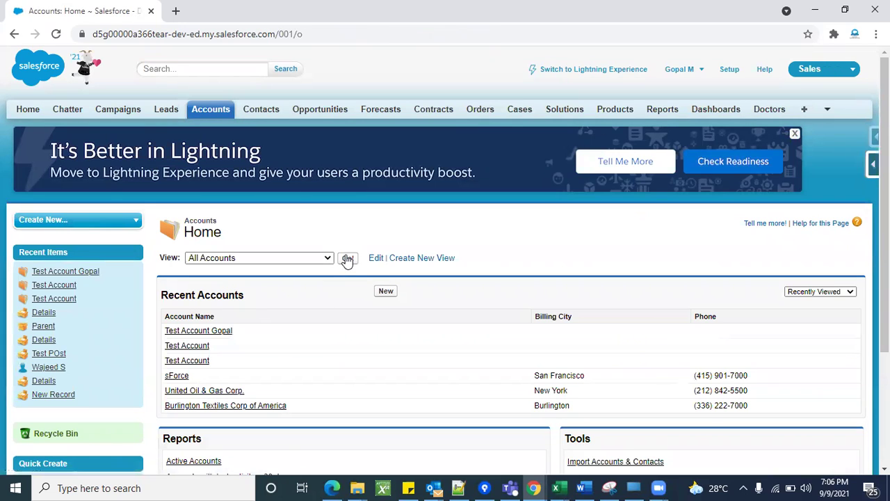
left_click(347, 259)
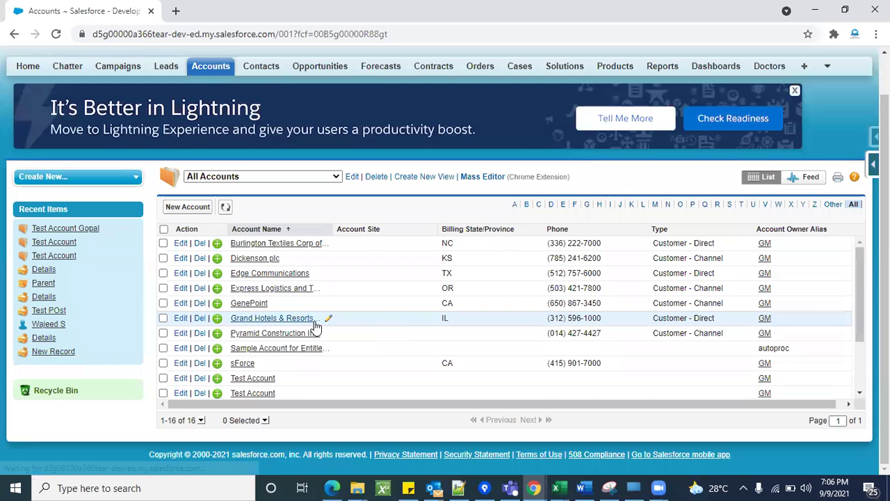
scroll(315, 325, "down", 1)
scroll(383, 333, "up", 1)
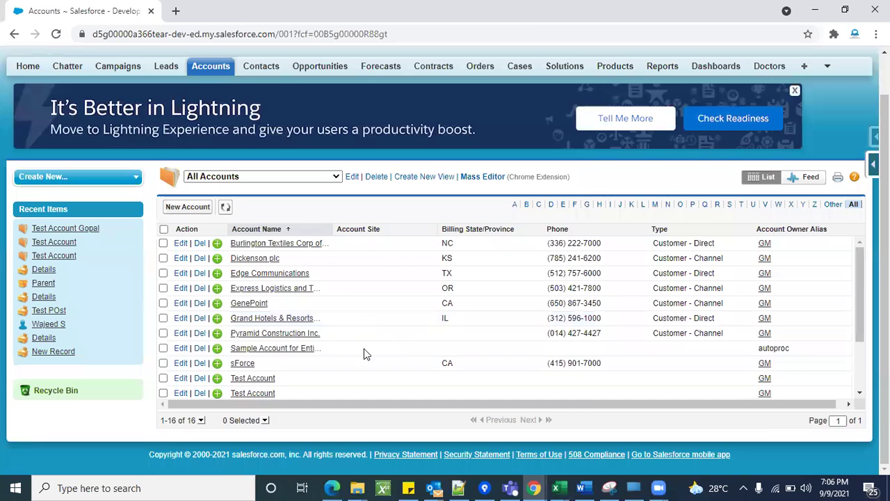
scroll(364, 348, "up", 1)
scroll(363, 348, "down", 2)
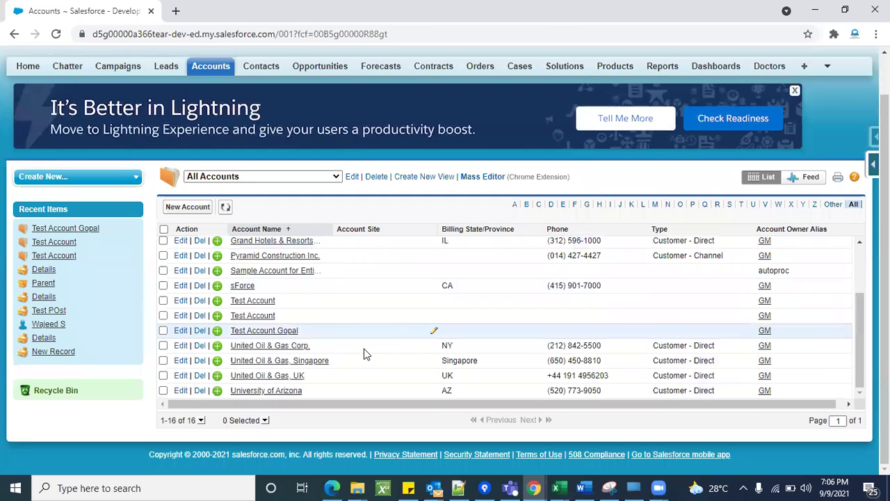
right_click(66, 6)
key("Escape")
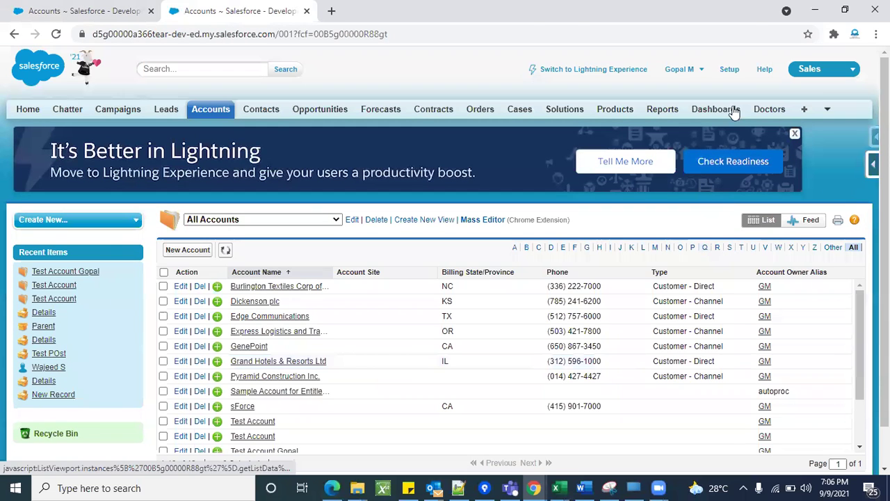
Open the All Users list in Setup through a 'users' Quick Find search.
left_click(728, 70)
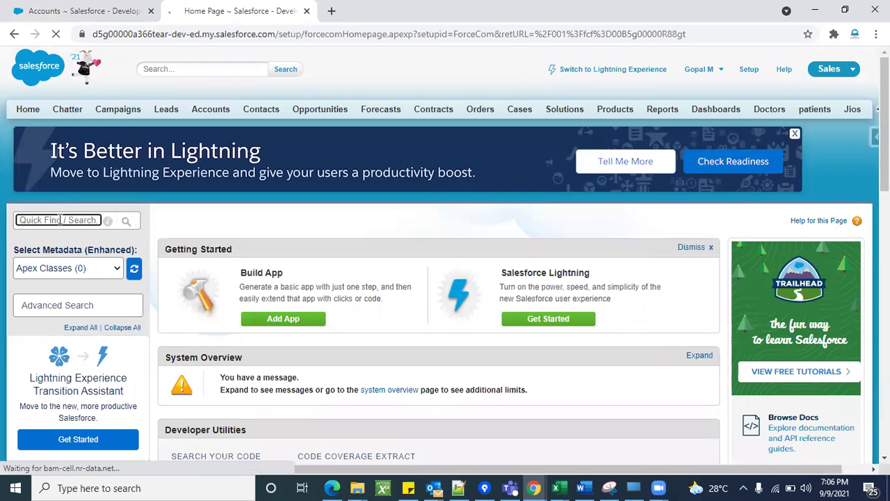
type("users")
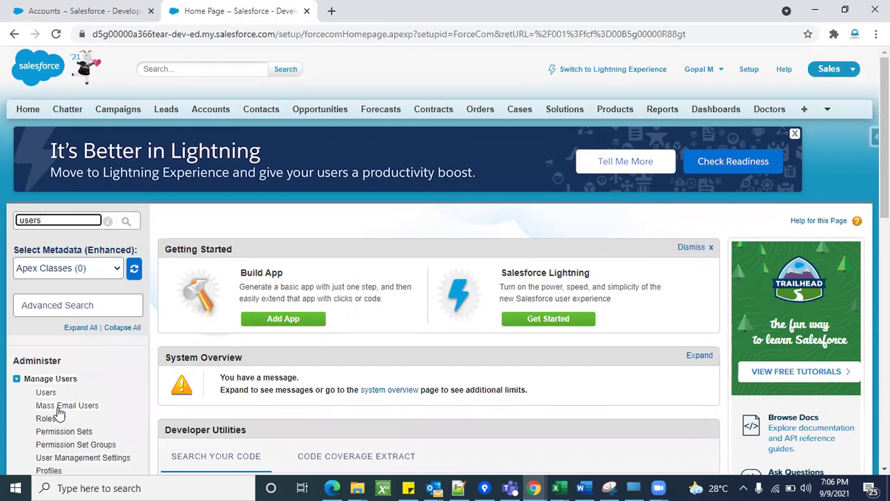
left_click(45, 392)
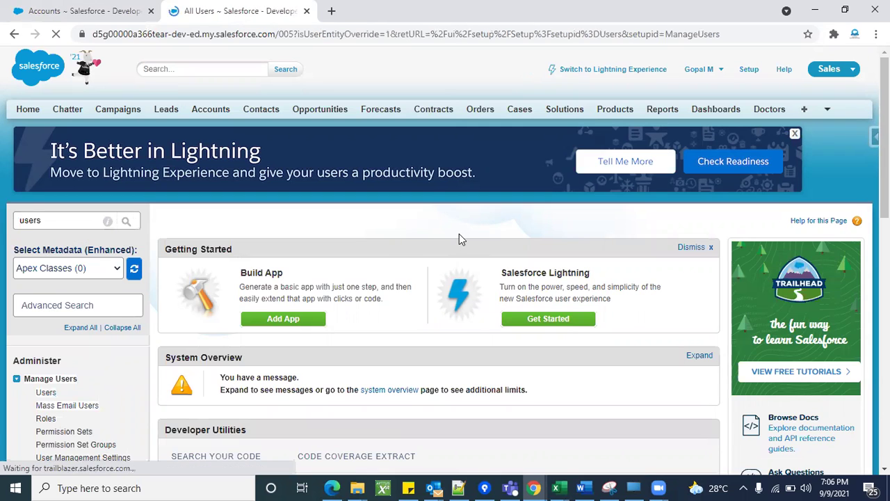
scroll(341, 249, "down", 3)
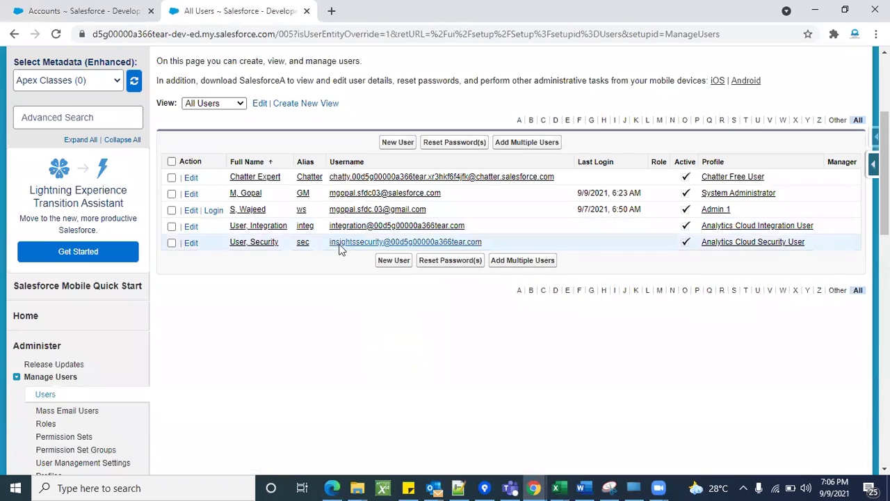
scroll(373, 438, "up", 2)
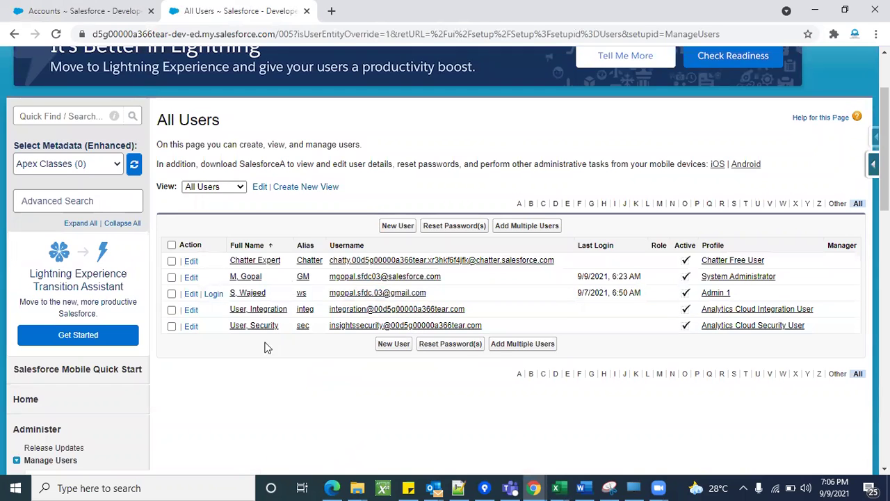
scroll(209, 396, "up", 2)
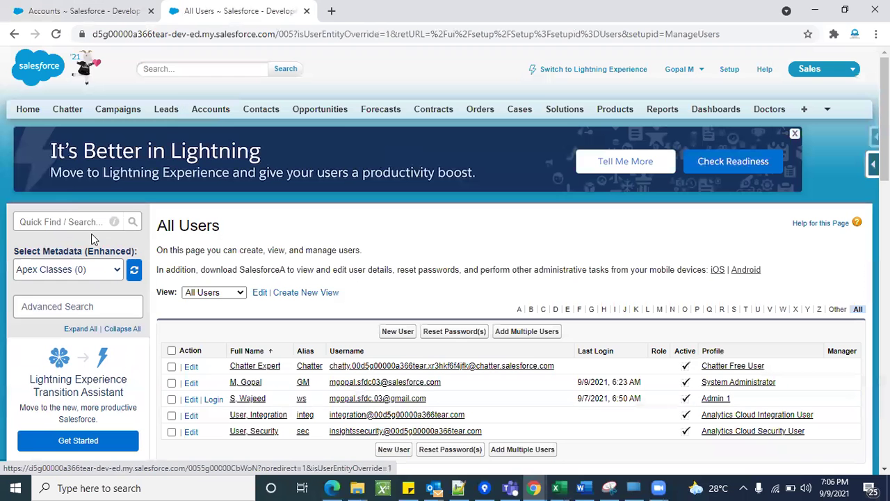
Search setup for 'sharing' and bring up the link options for Sharing Settings.
left_click(59, 221)
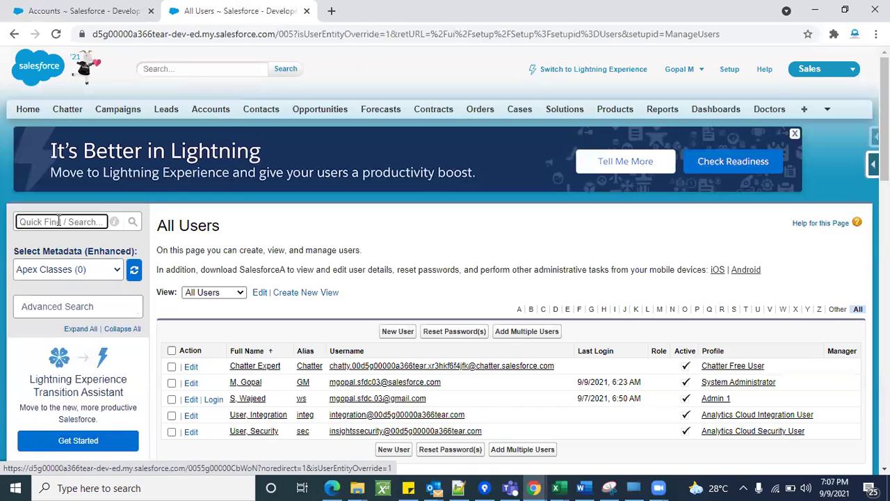
type("sharing")
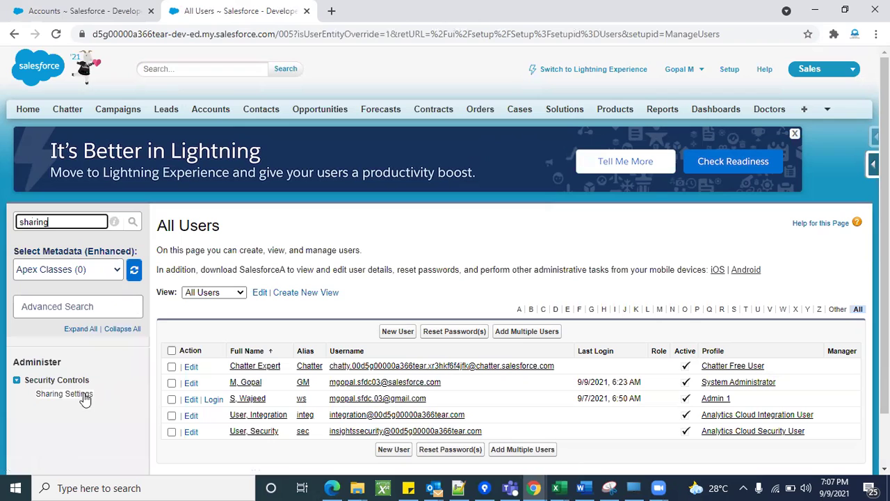
right_click(85, 395)
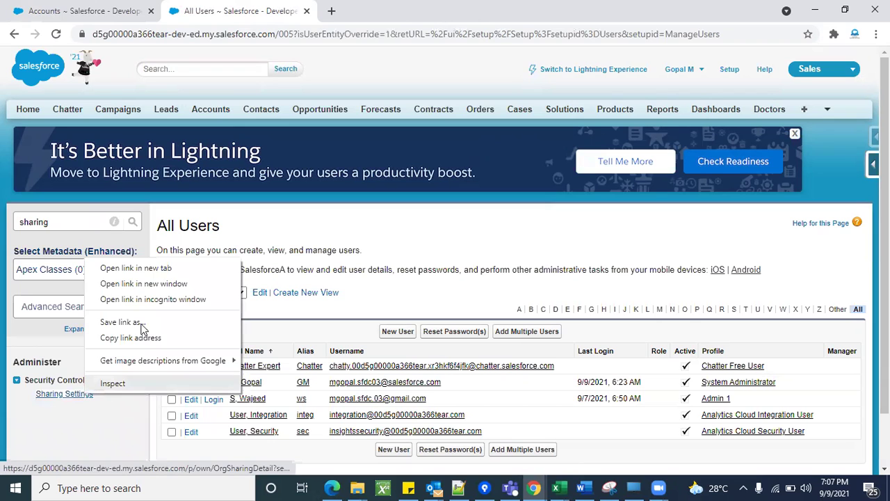
Open Sharing Settings in a new browser tab.
left_click(142, 270)
left_click(358, 11)
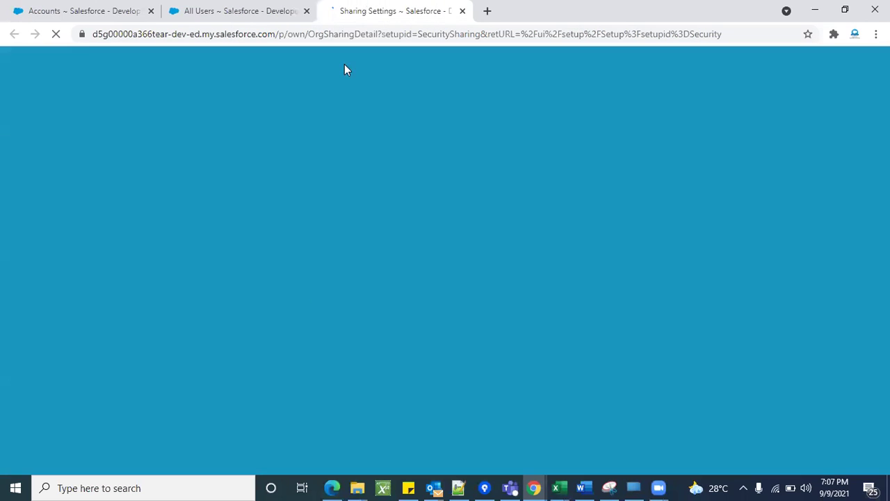
scroll(310, 291, "down", 2)
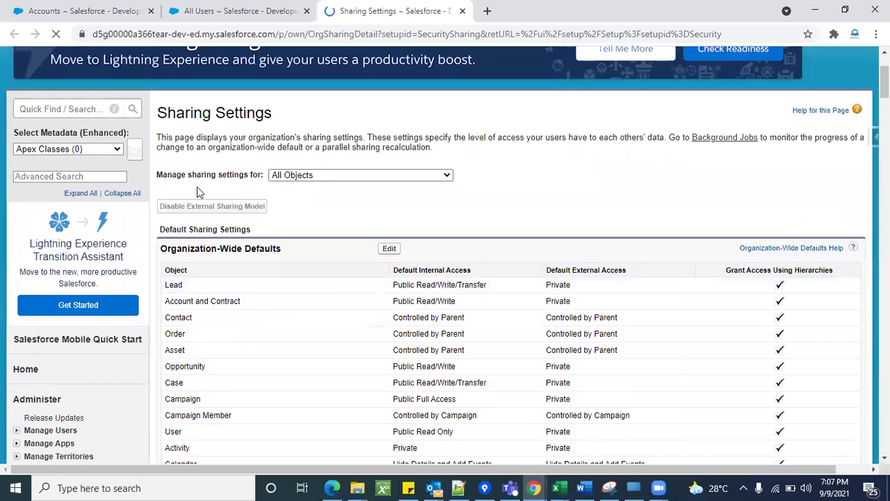
Review the Organization-Wide Defaults section and start editing it.
triple_click(231, 248)
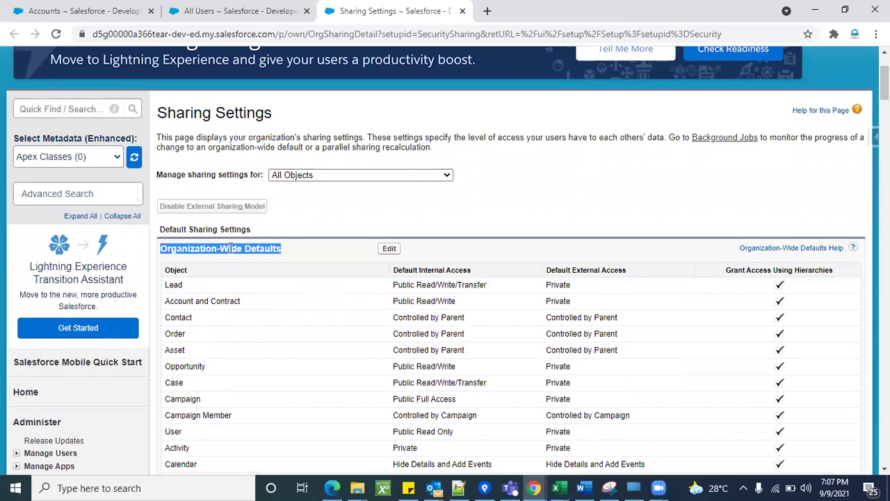
double_click(255, 250)
triple_click(255, 249)
double_click(255, 250)
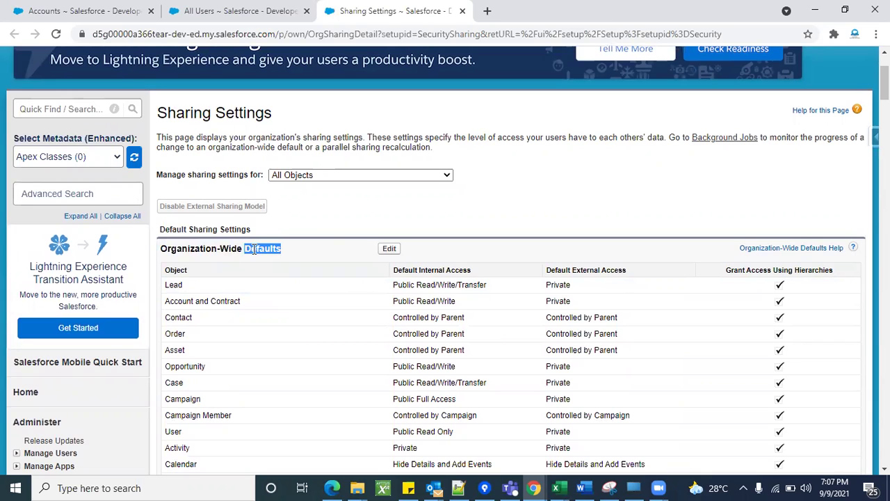
triple_click(254, 249)
left_click(334, 234)
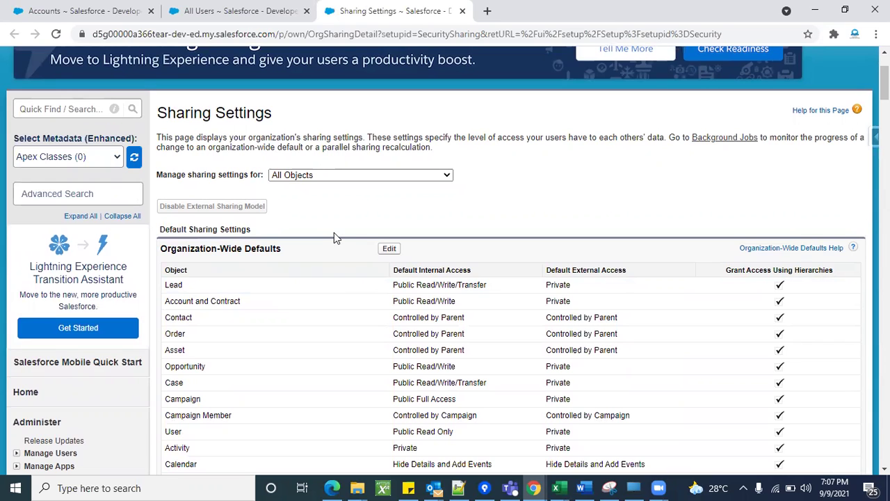
triple_click(218, 249)
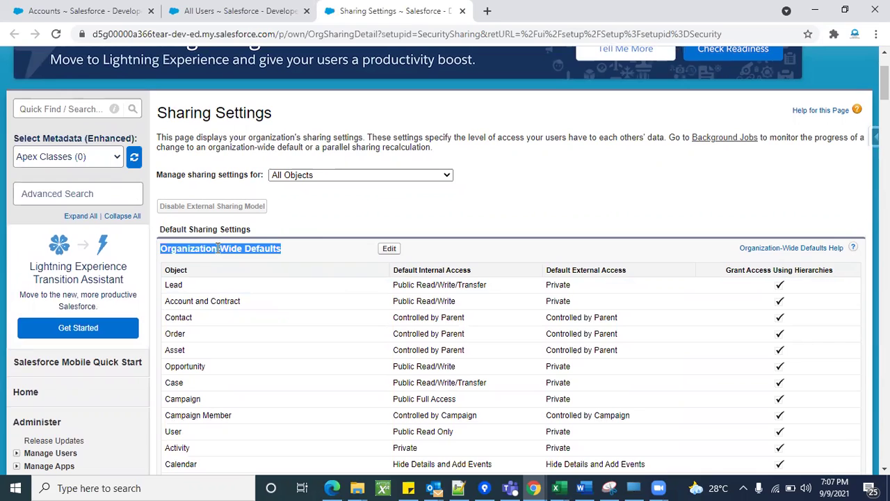
left_click(338, 247)
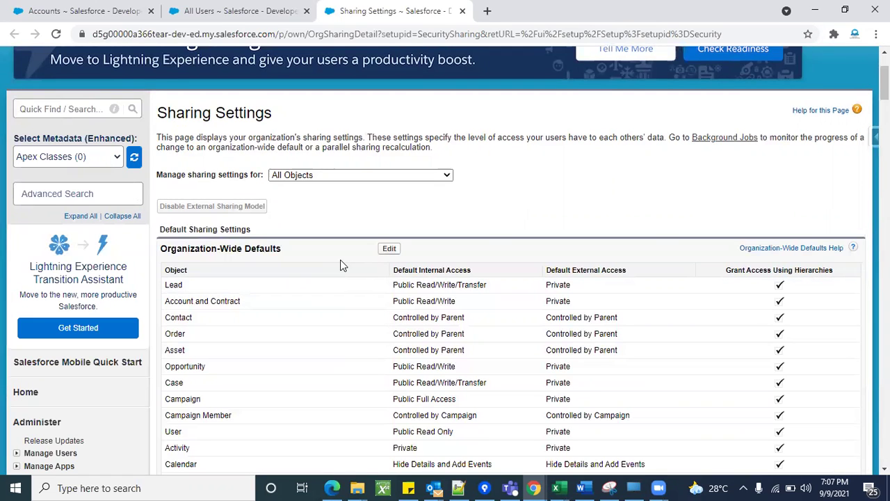
left_click(389, 248)
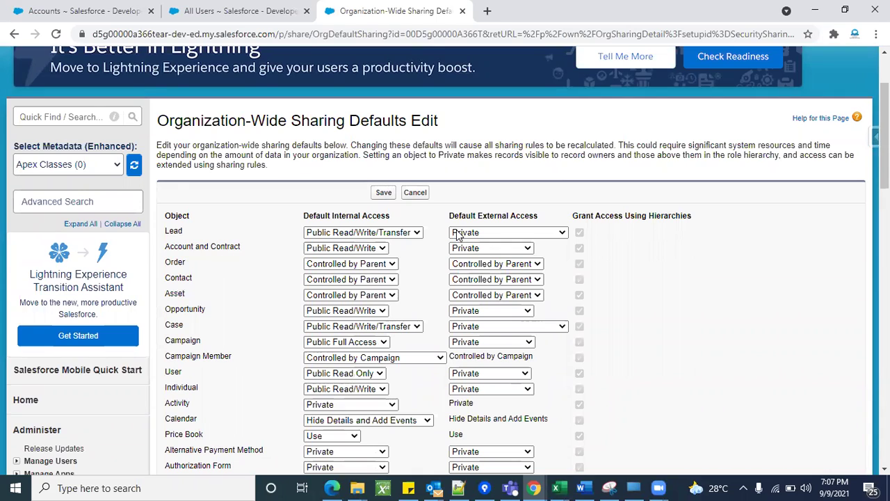
Inspect the Account and Contract internal access choices, leaving it at Public Read/Write.
left_click(382, 248)
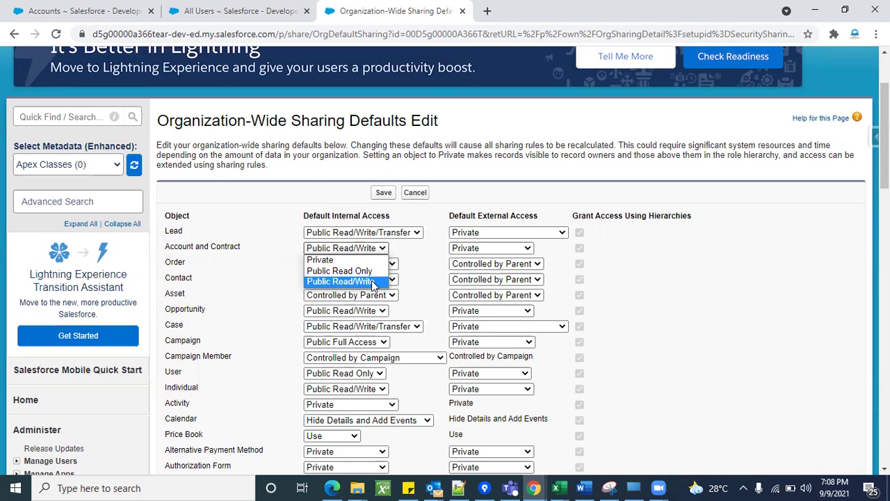
left_click(251, 277)
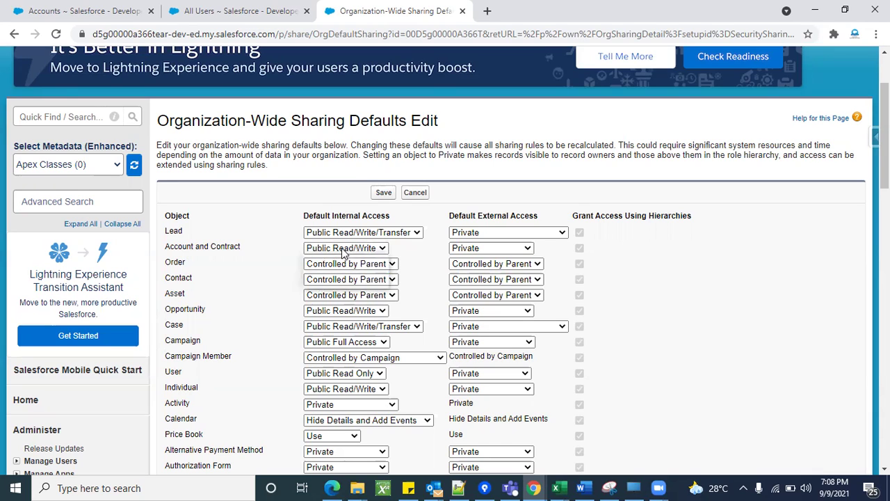
left_click(341, 251)
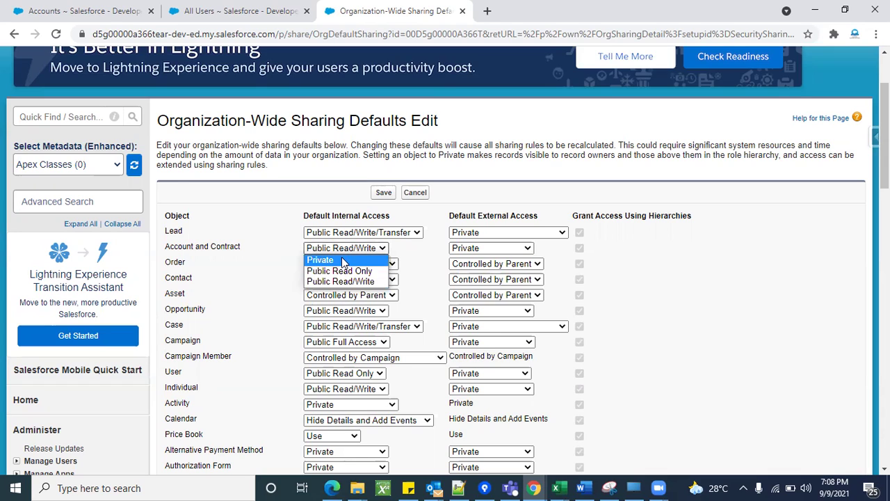
left_click(243, 293)
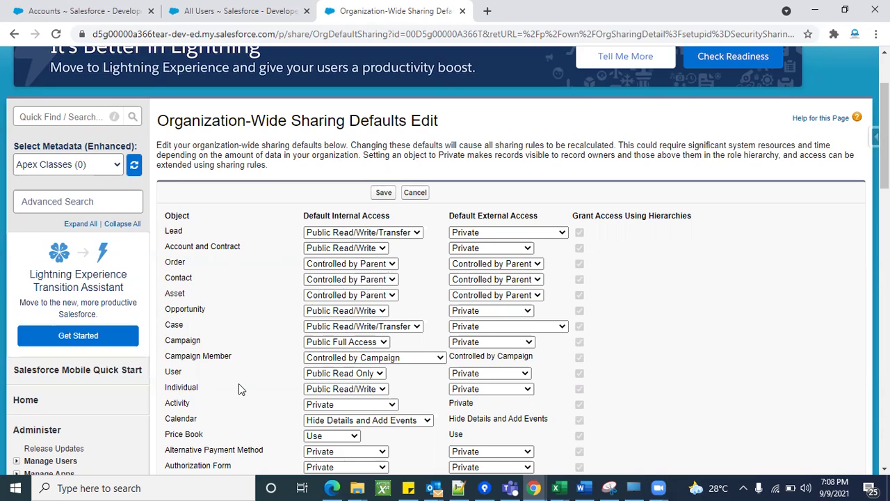
Review the remaining defaults, including custom objects Jio and Patient, and cancel without saving.
scroll(215, 392, "down", 3)
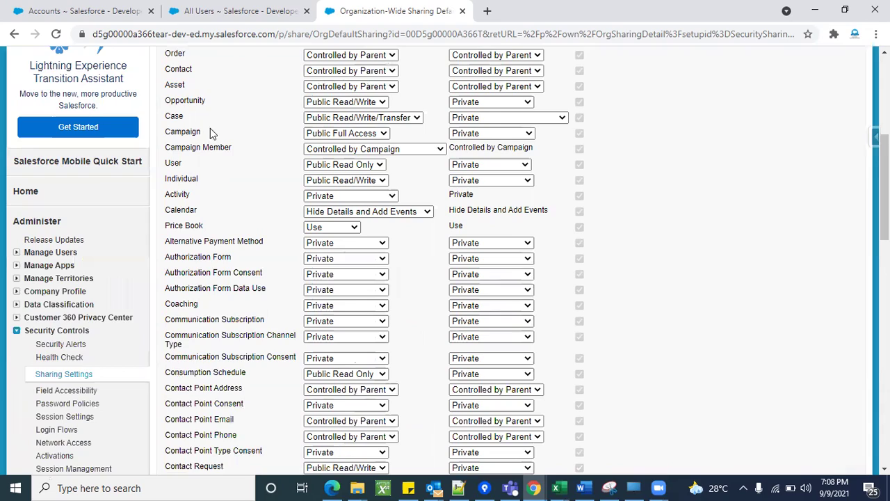
scroll(237, 201, "up", 3)
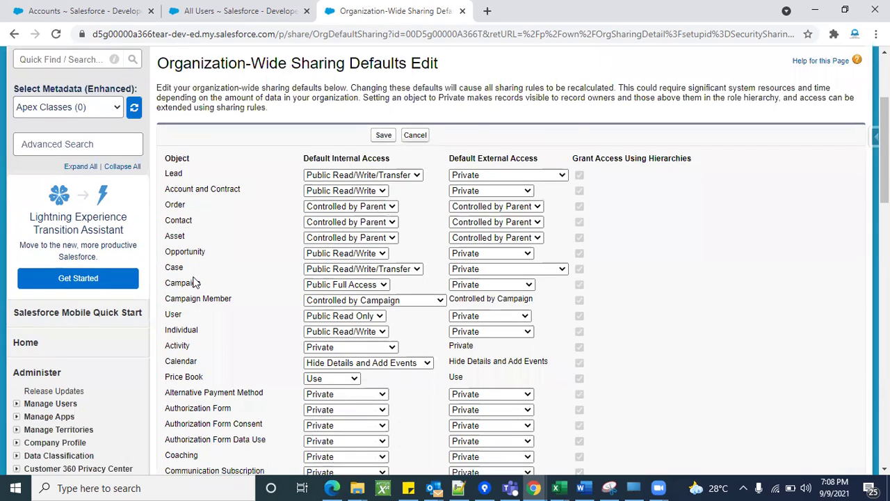
scroll(195, 285, "down", 5)
scroll(216, 368, "down", 5)
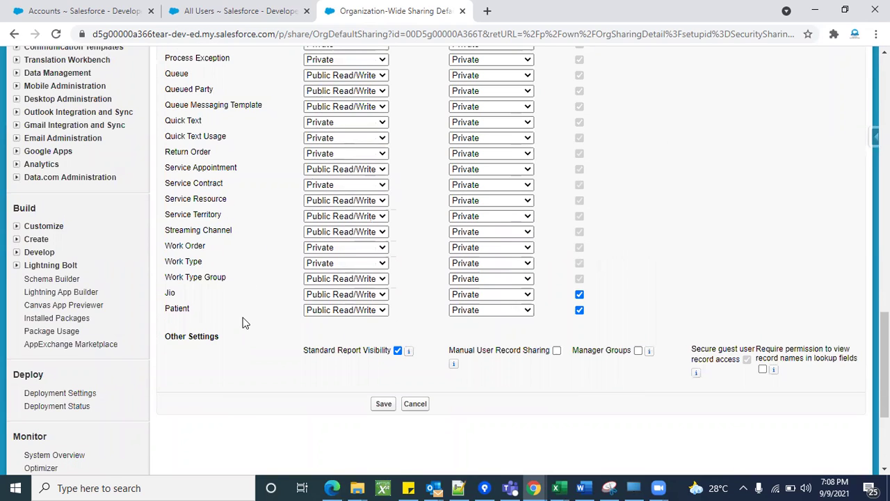
scroll(243, 322, "up", 3)
scroll(243, 322, "down", 3)
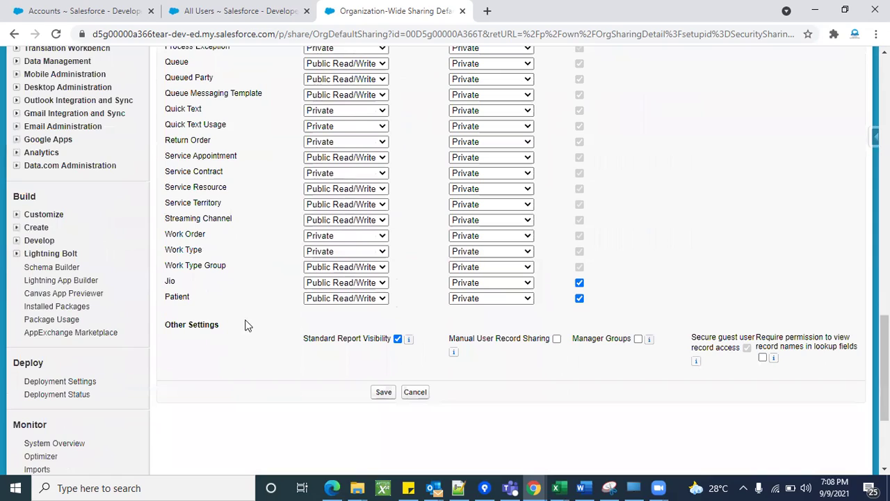
scroll(239, 249, "up", 2)
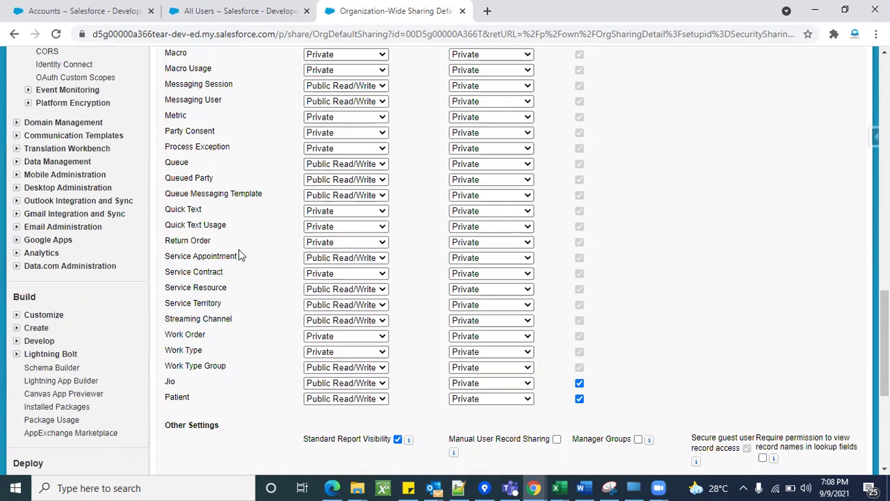
scroll(241, 297, "up", 2)
scroll(242, 297, "up", 13)
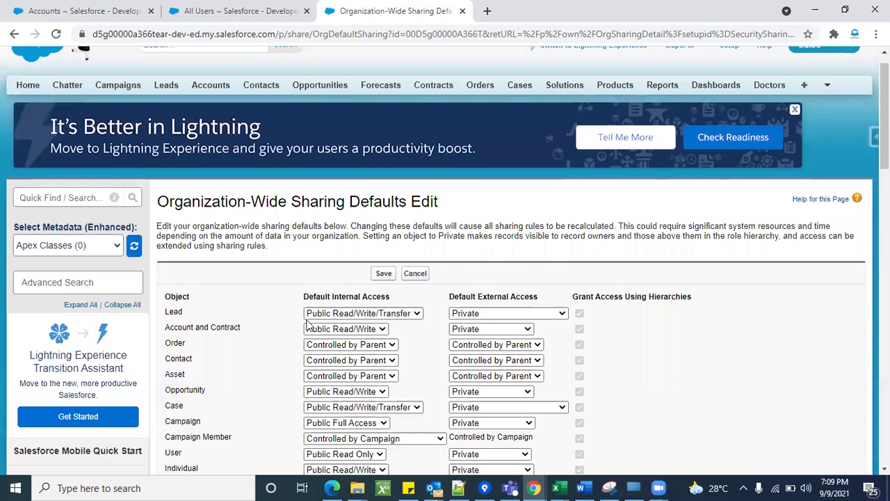
left_click(420, 275)
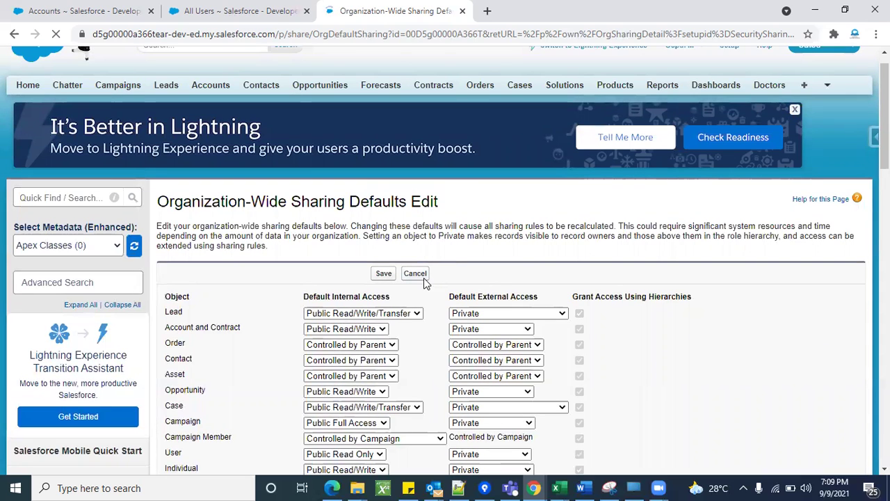
Highlight the Account and Contract internal access value, Public Read/Write, on Sharing Settings.
scroll(381, 341, "down", 2)
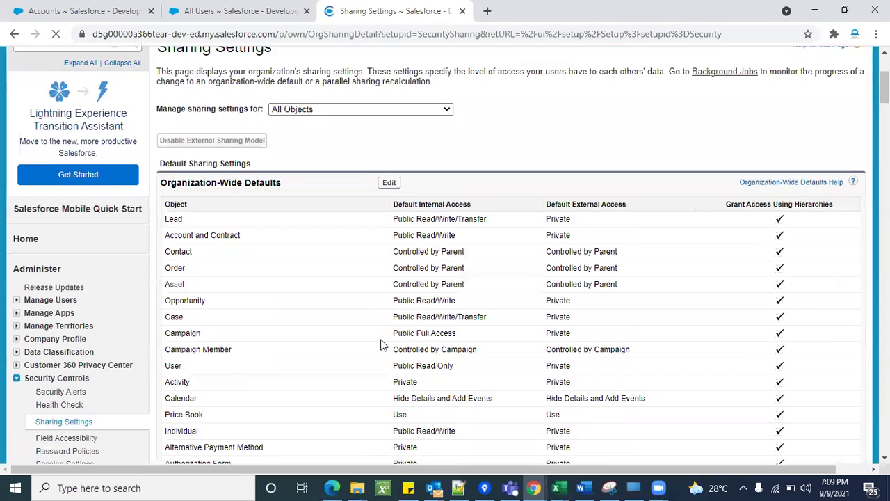
scroll(318, 308, "up", 2)
scroll(182, 354, "down", 1)
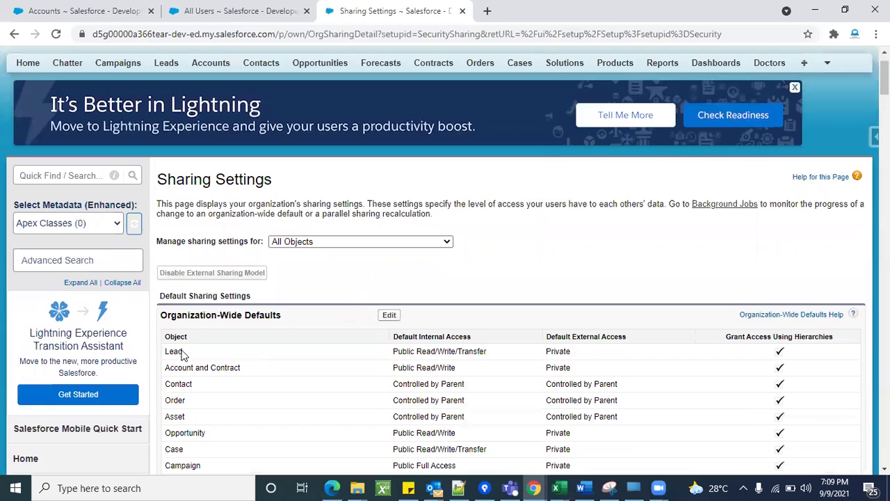
triple_click(416, 368)
left_click(507, 272)
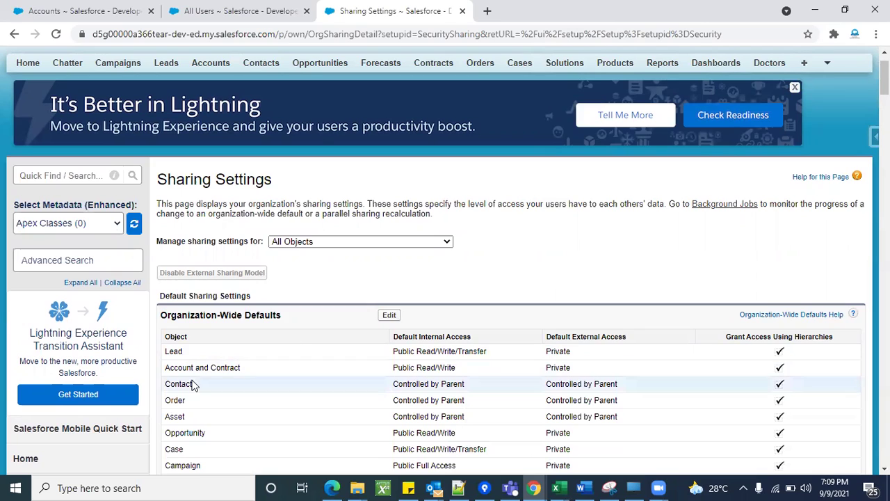
triple_click(440, 364)
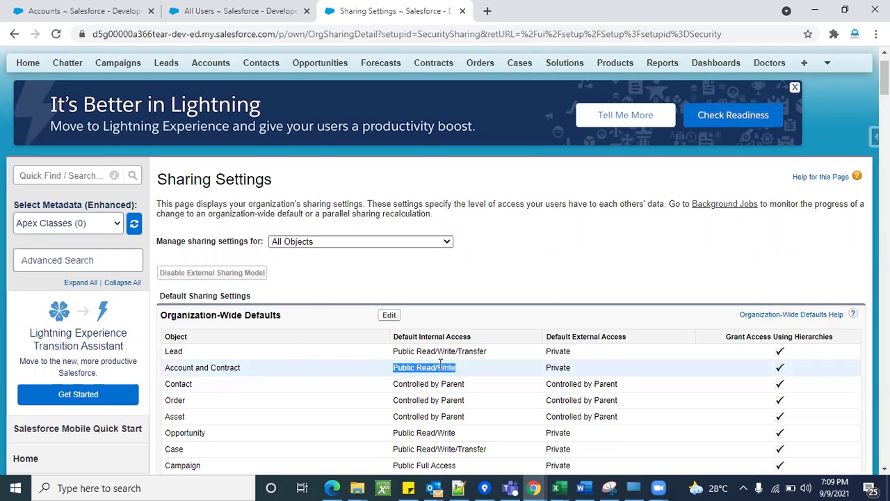
left_click(499, 273)
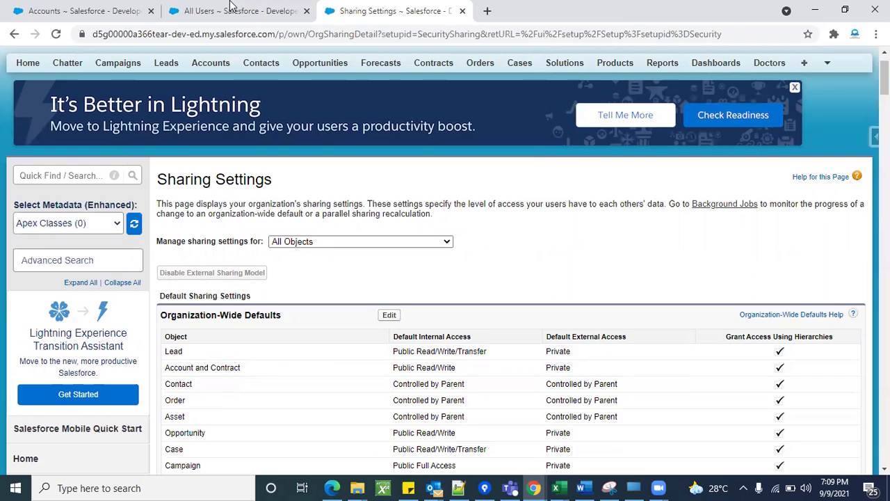
Check the administrator's accounts list, then return to the All Users list of five active users.
left_click(230, 10)
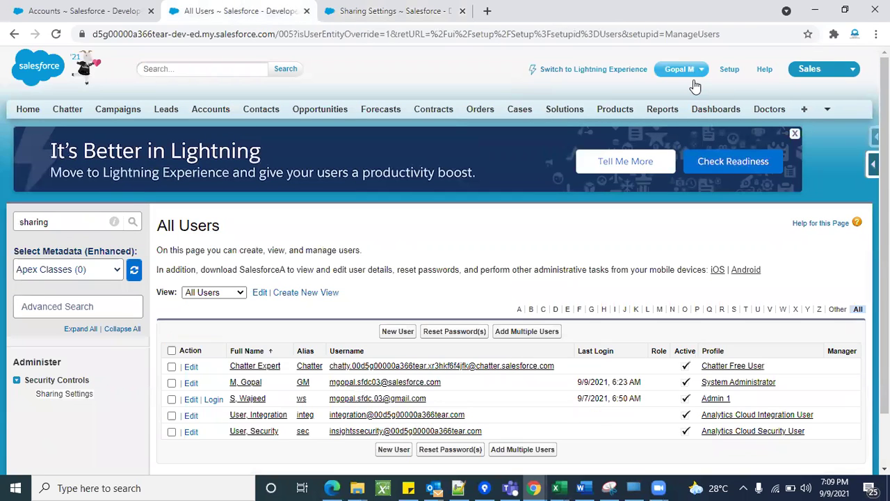
scroll(334, 313, "down", 1)
scroll(333, 317, "up", 1)
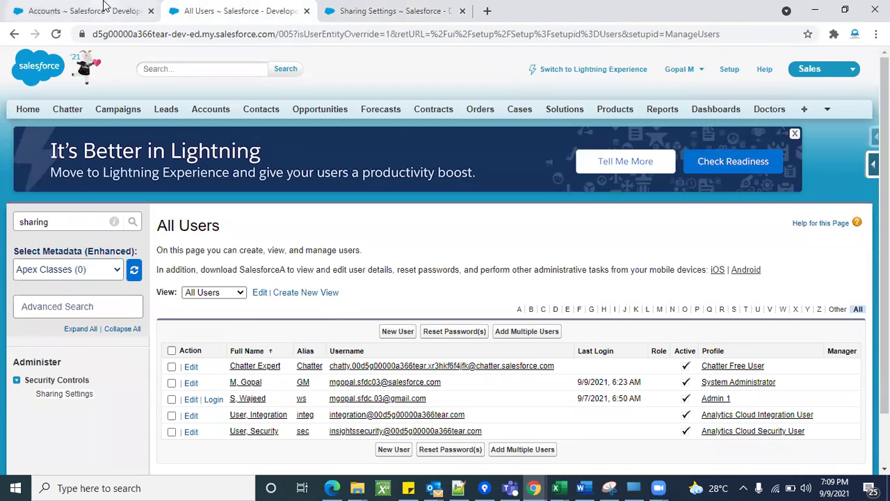
left_click(104, 6)
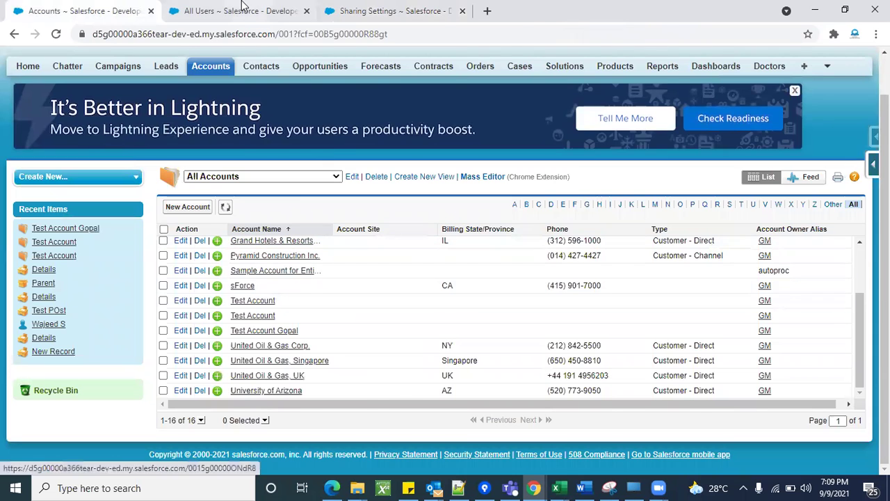
left_click(243, 6)
scroll(283, 292, "down", 2)
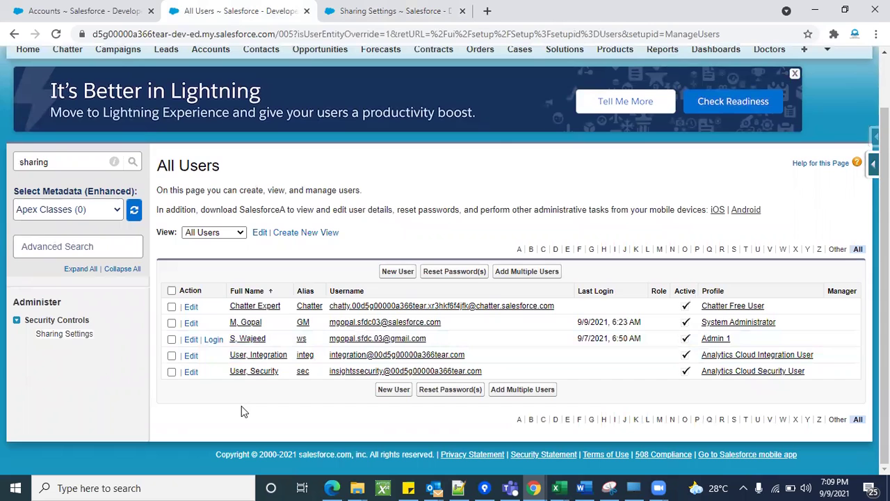
Log in as the second user and switch their accounts view from My Accounts to All Accounts.
left_click(216, 340)
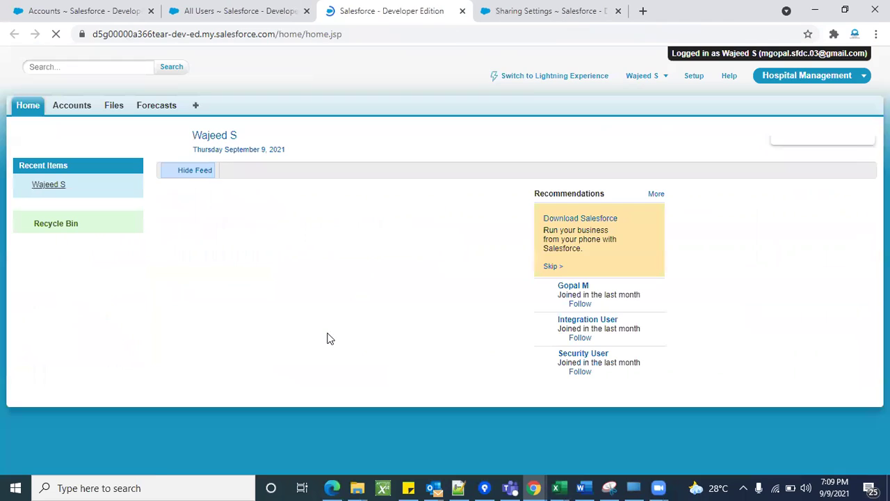
left_click(67, 112)
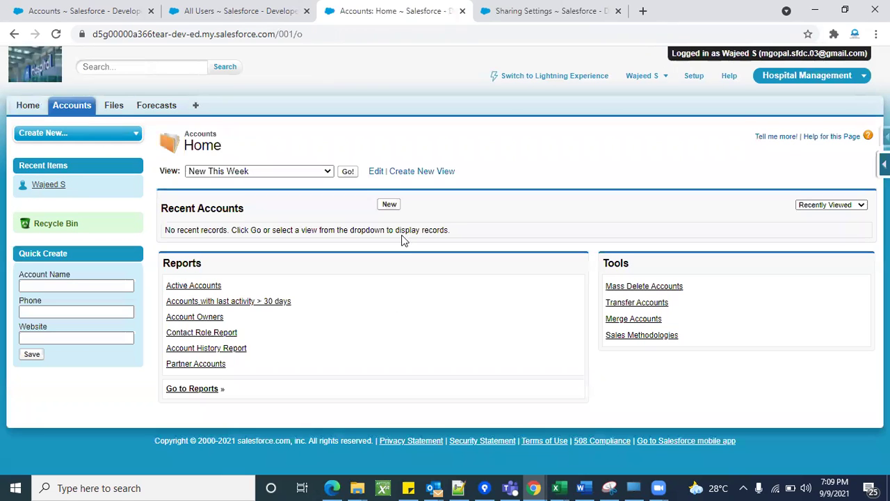
left_click(323, 171)
left_click(273, 193)
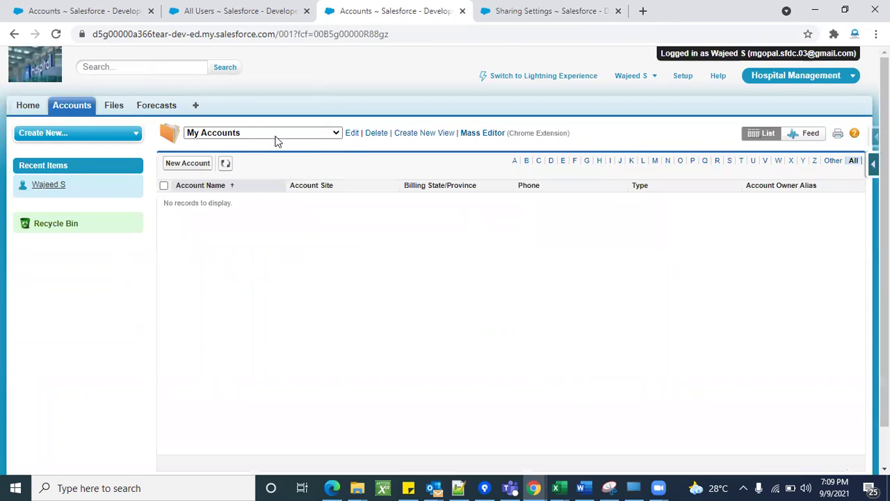
left_click(275, 137)
left_click(261, 148)
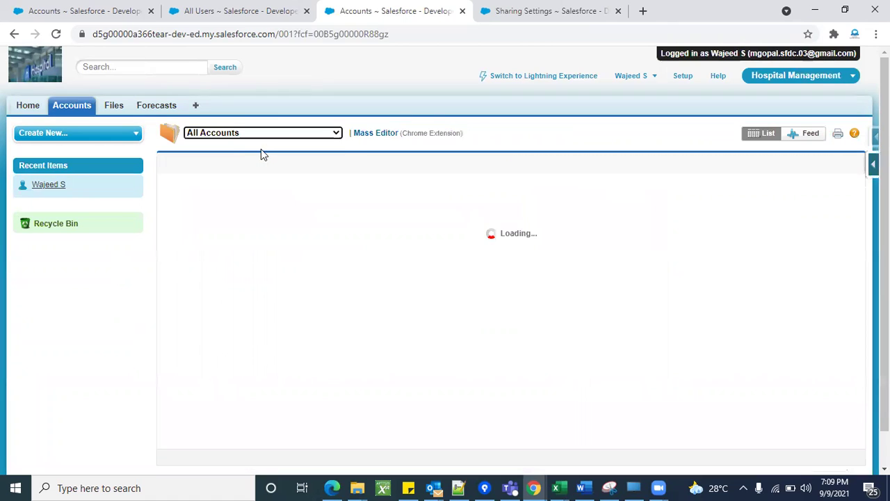
scroll(351, 407, "down", 1)
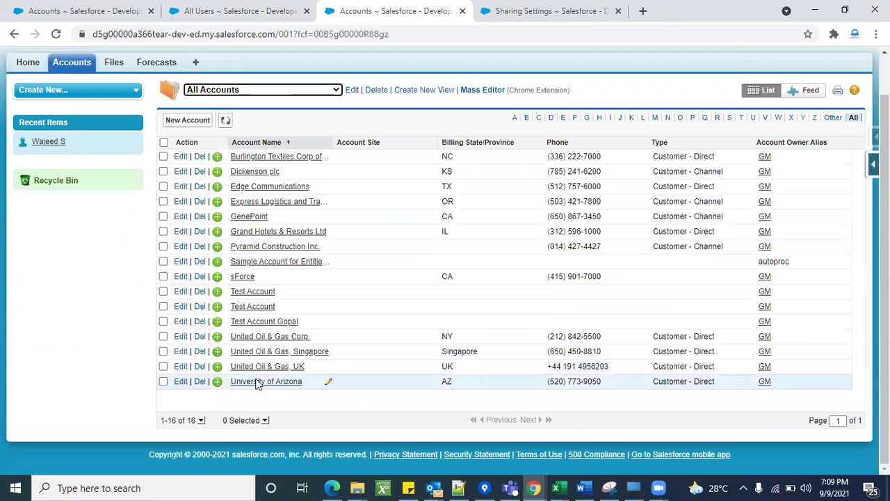
scroll(352, 309, "up", 1)
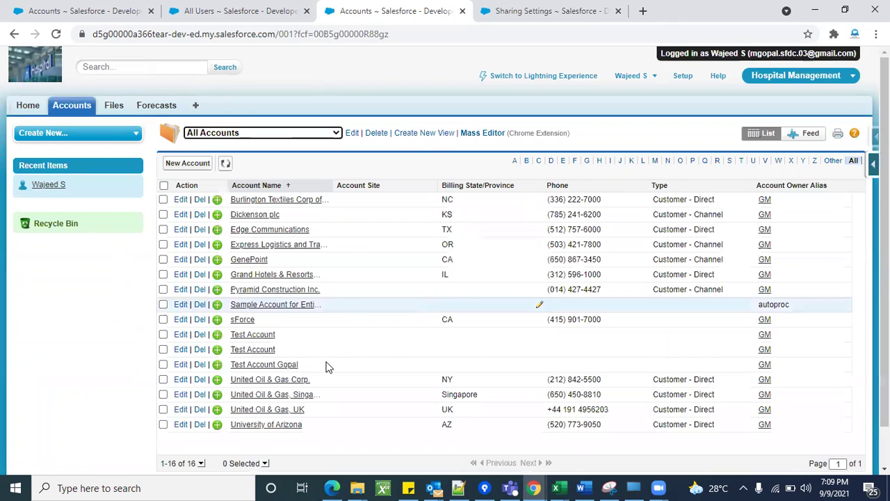
Compare the second user's 16-account list with the administrator's accounts list across tabs.
left_click(214, 20)
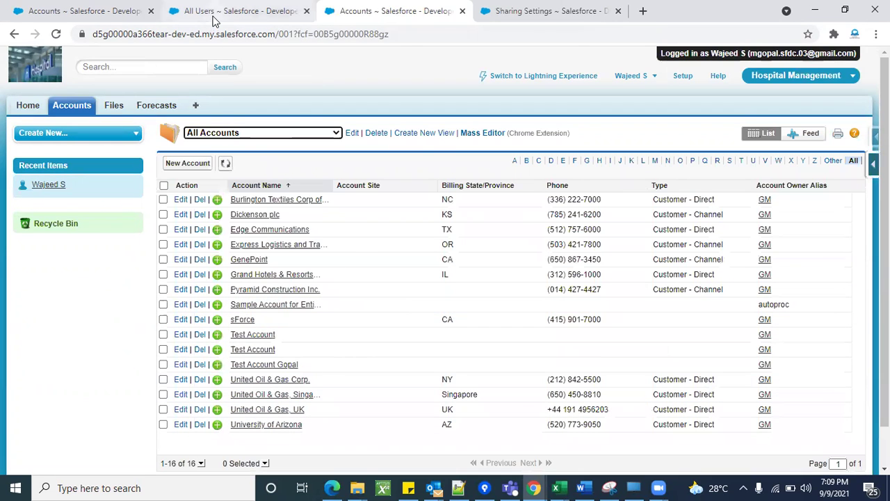
left_click(556, 11)
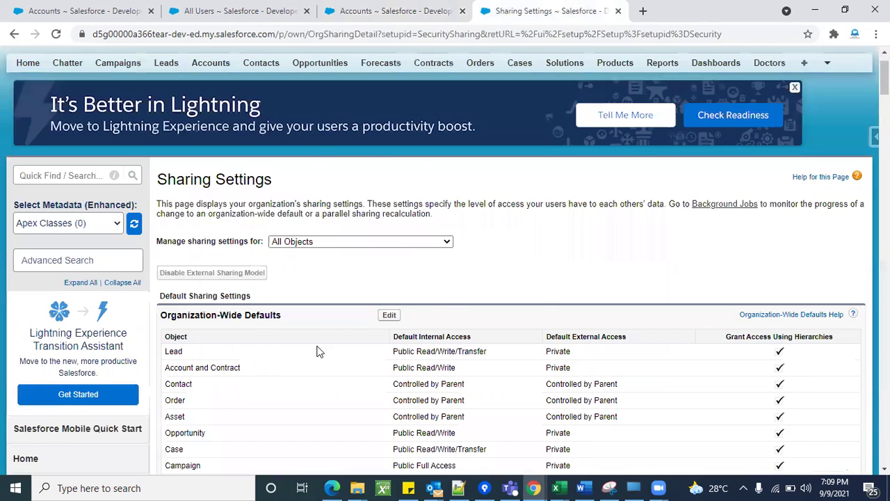
scroll(317, 351, "down", 1)
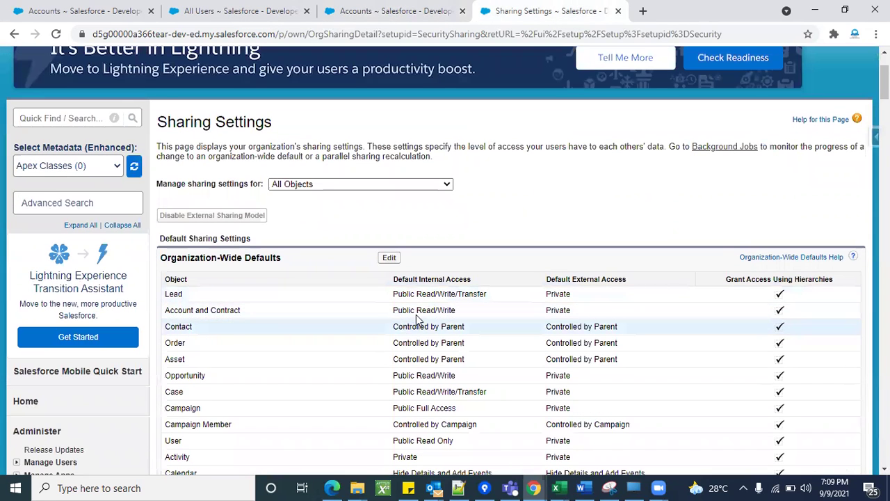
left_click(184, 8)
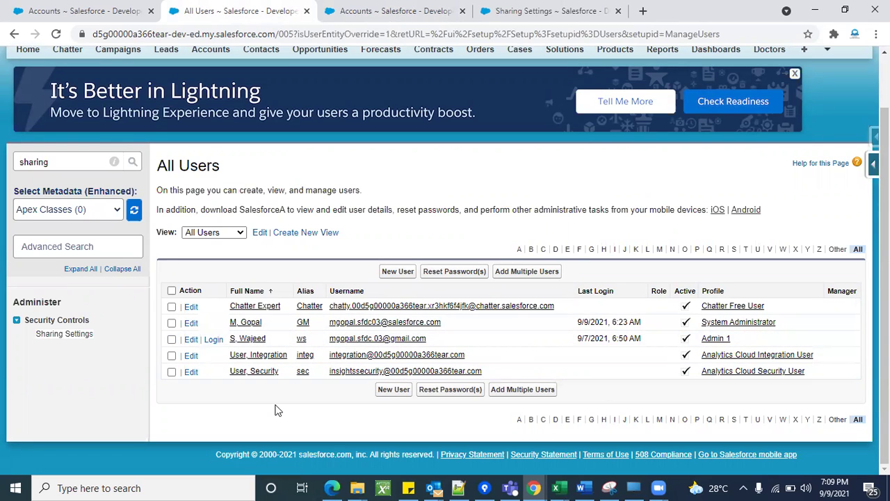
left_click(352, 12)
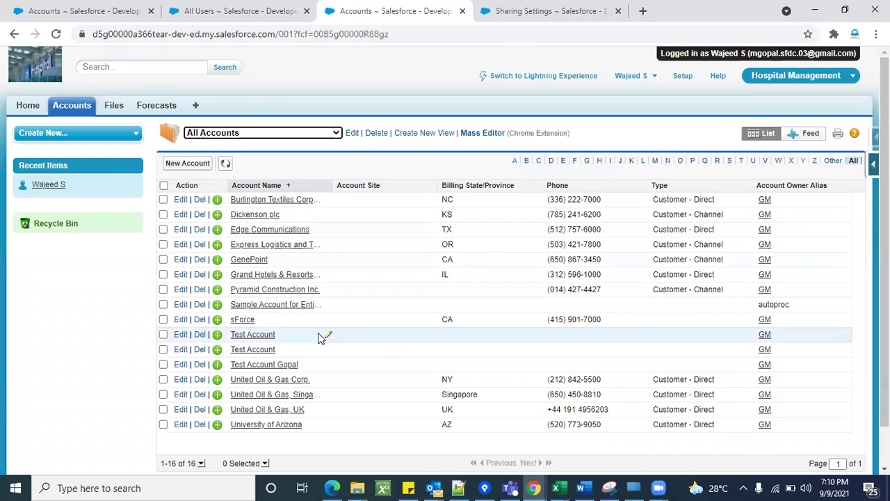
left_click(89, 8)
scroll(321, 326, "up", 2)
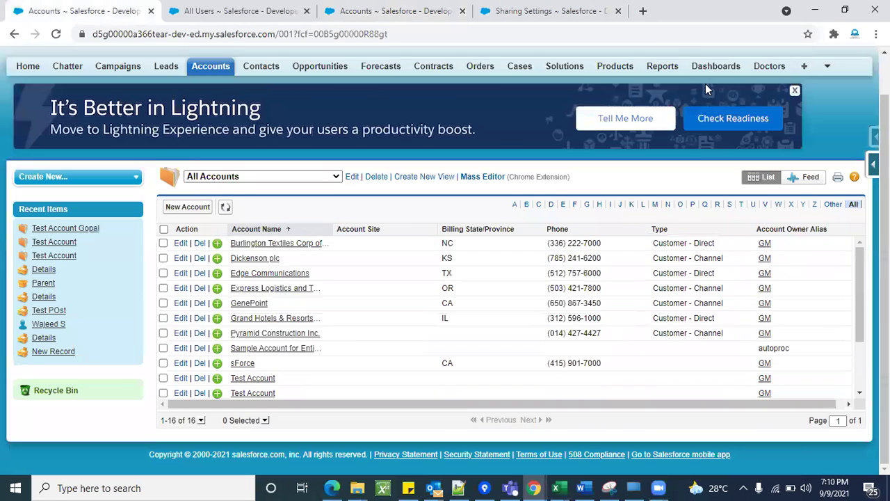
scroll(704, 86, "up", 1)
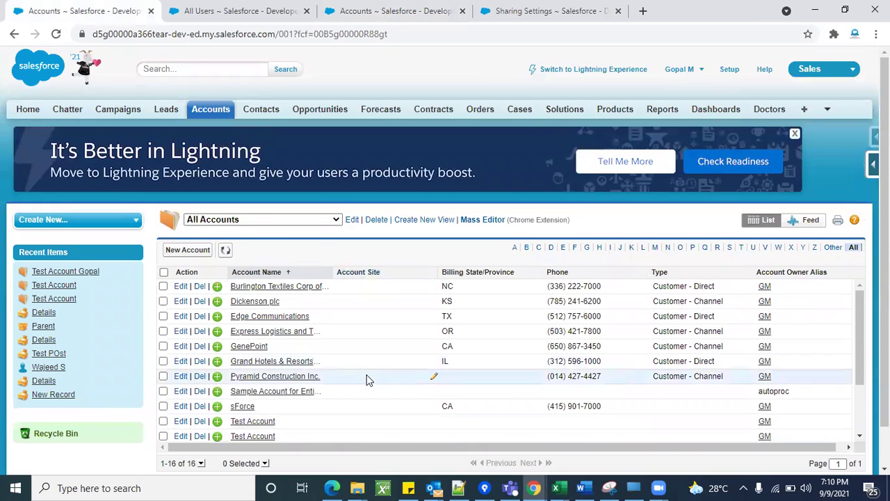
left_click(395, 10)
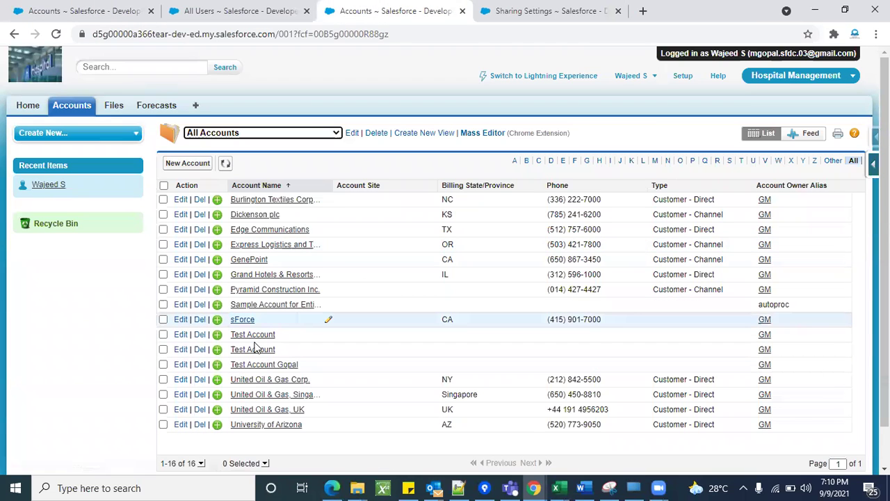
left_click(132, 9)
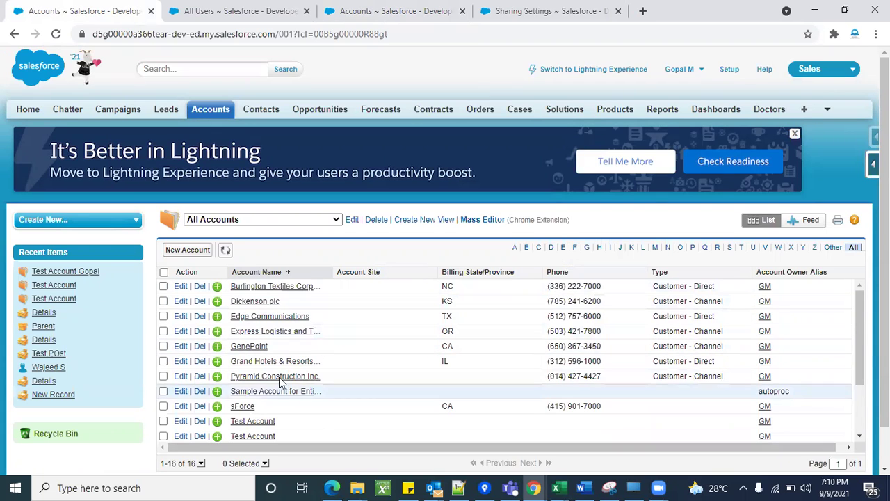
left_click(381, 7)
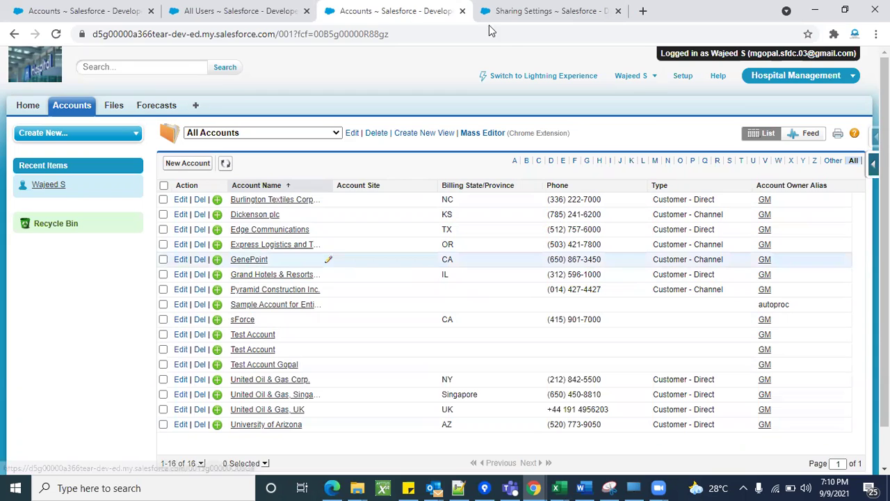
Log out the second user, log back in as administrator, and return to Sharing Settings.
left_click(633, 76)
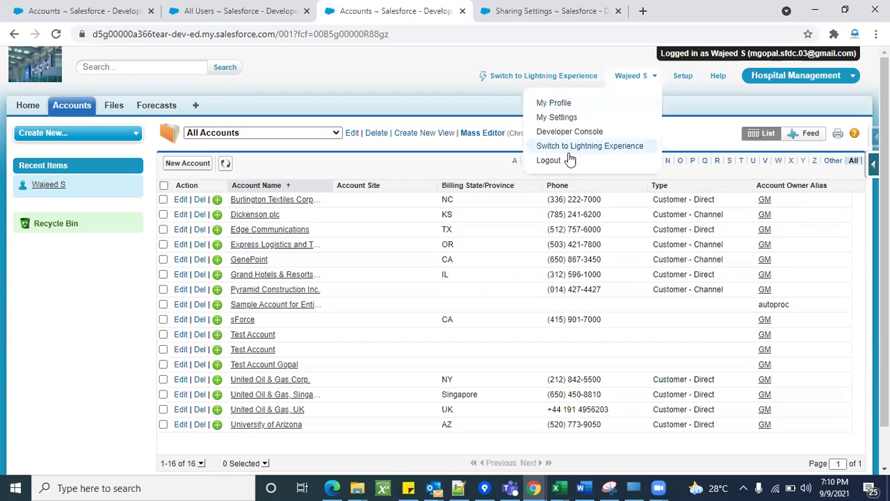
left_click(554, 162)
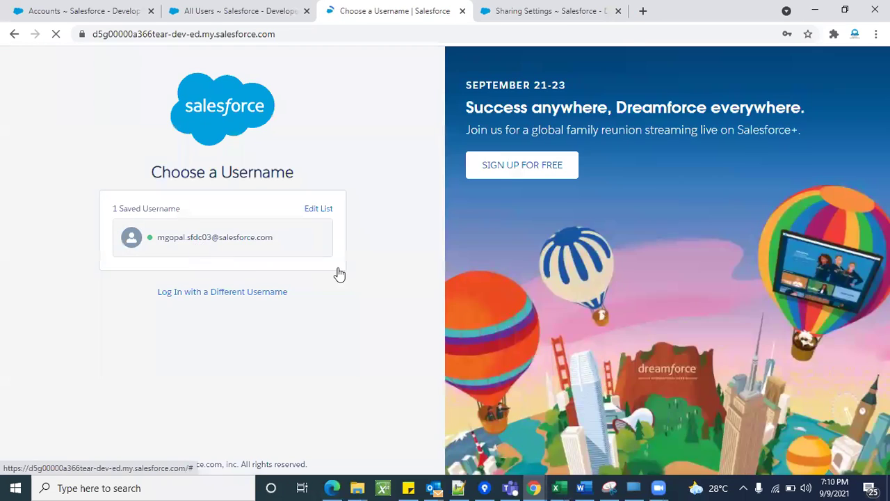
left_click(339, 273)
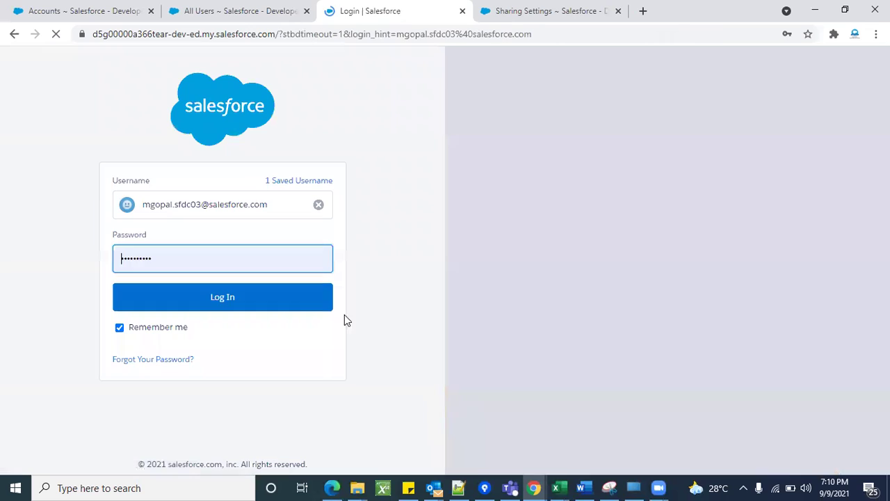
left_click(273, 308)
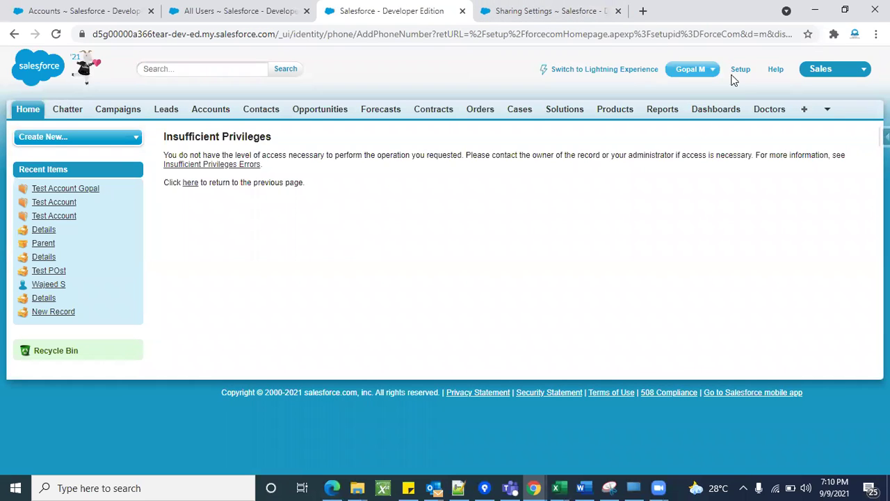
left_click(740, 69)
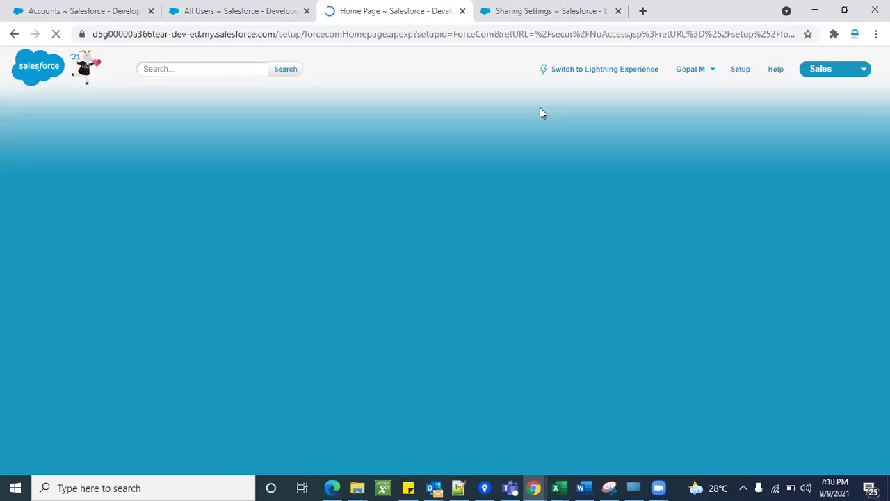
left_click(501, 14)
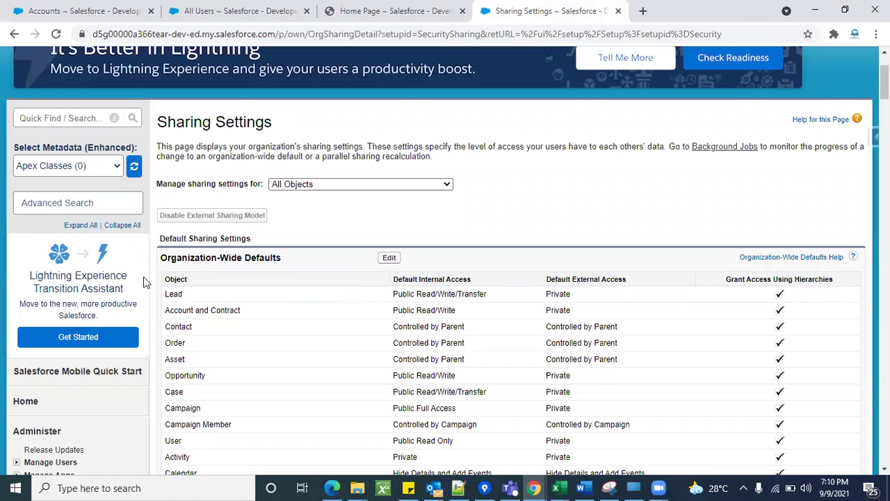
Set Account and Contract internal access to Private, accepting Opportunity and Case as Private, and save.
triple_click(199, 258)
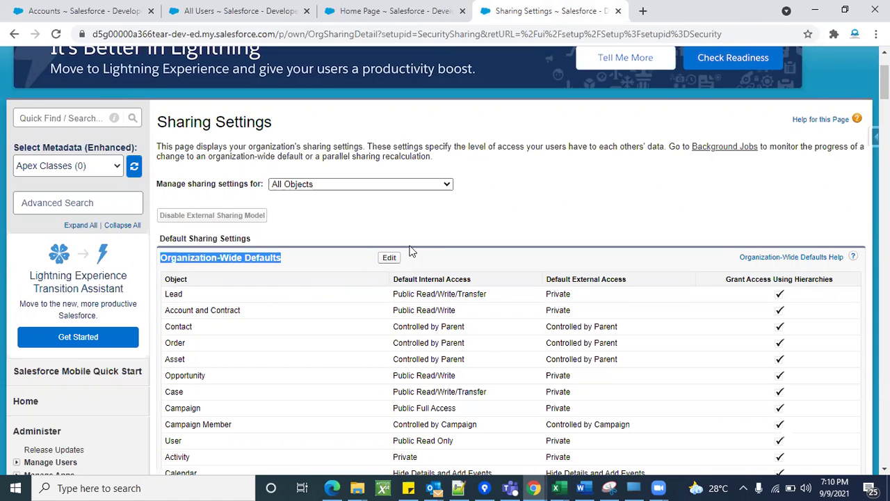
left_click(389, 259)
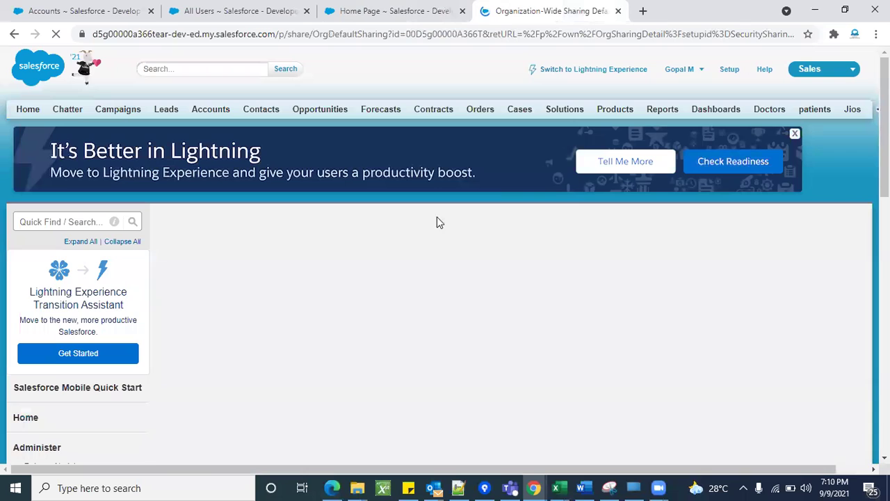
scroll(505, 204, "down", 3)
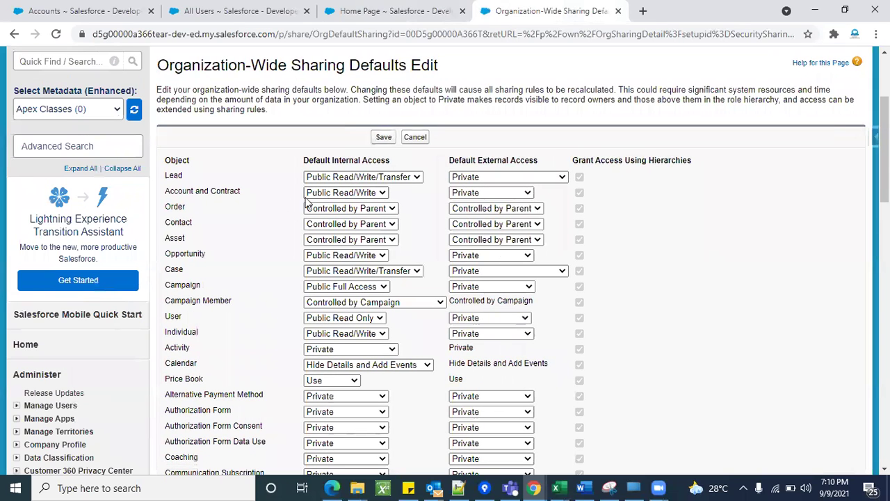
left_click(327, 193)
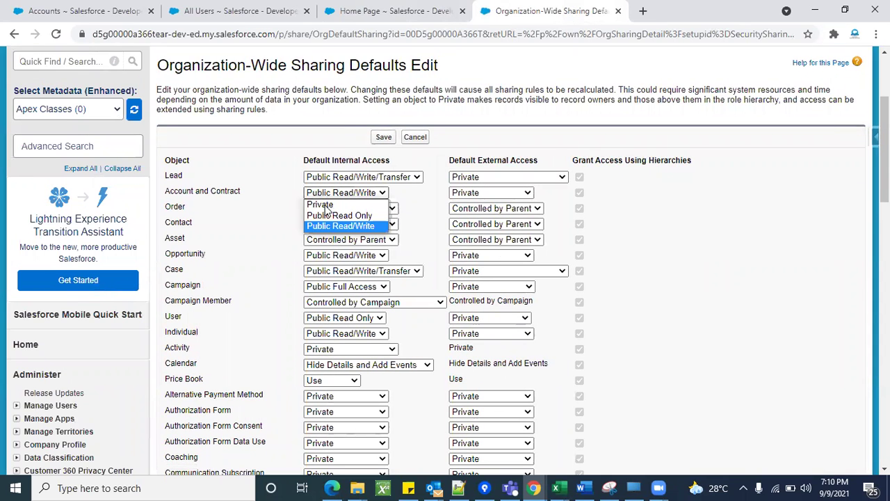
left_click(326, 204)
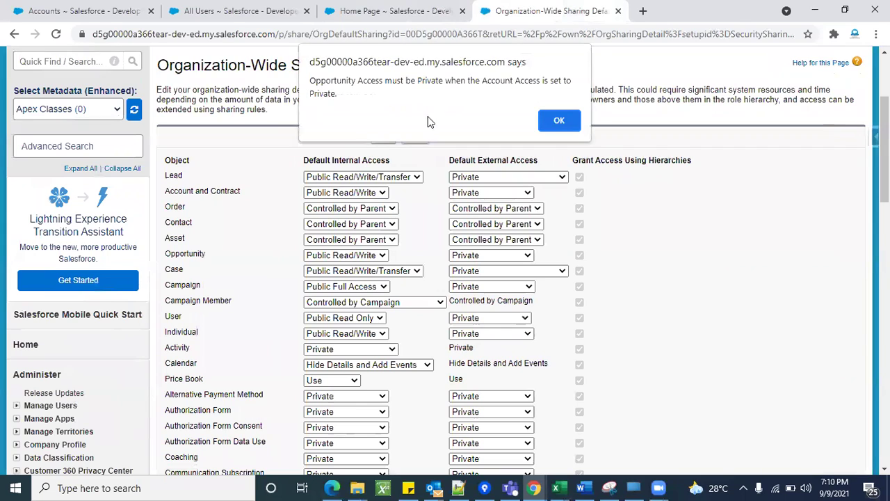
left_click(558, 120)
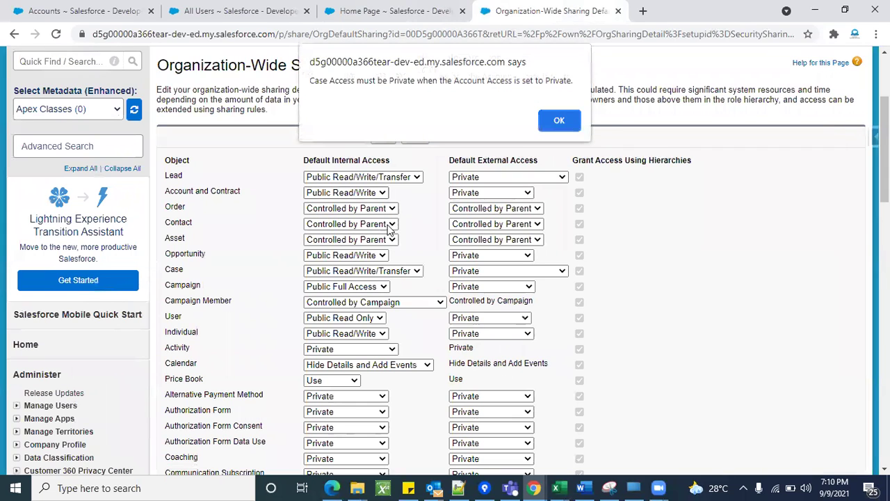
left_click(558, 122)
left_click(557, 131)
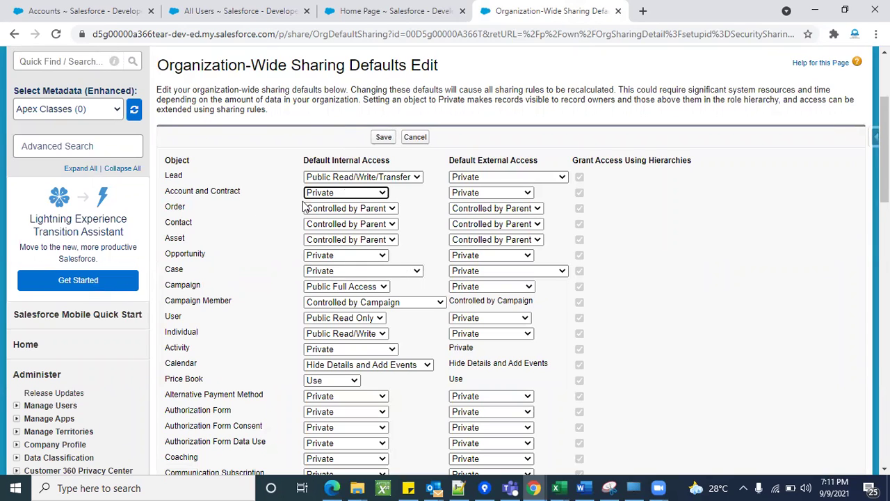
left_click(383, 136)
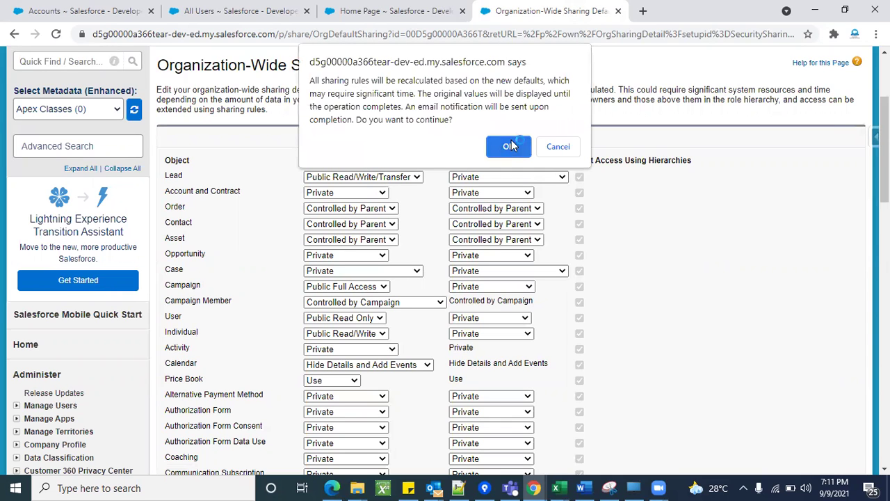
left_click(511, 145)
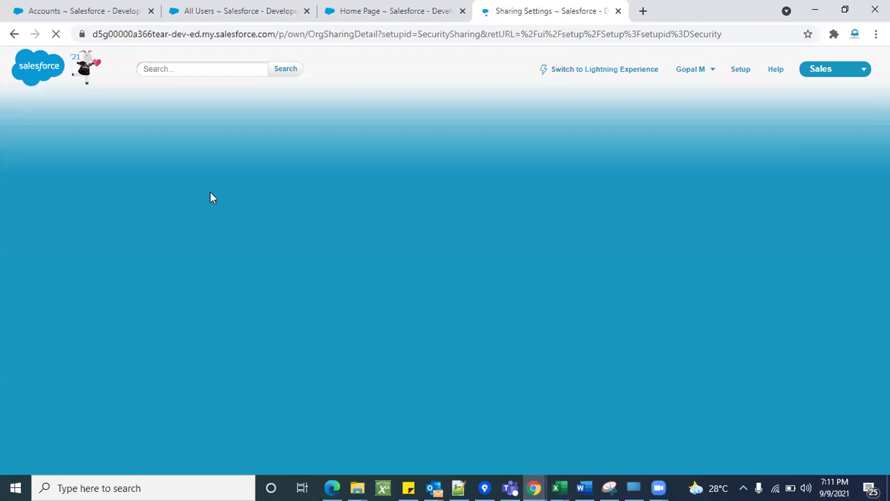
Reload Sharing Settings until Account and Contract shows Private for both internal and external access.
scroll(372, 240, "down", 4)
scroll(507, 175, "down", 1)
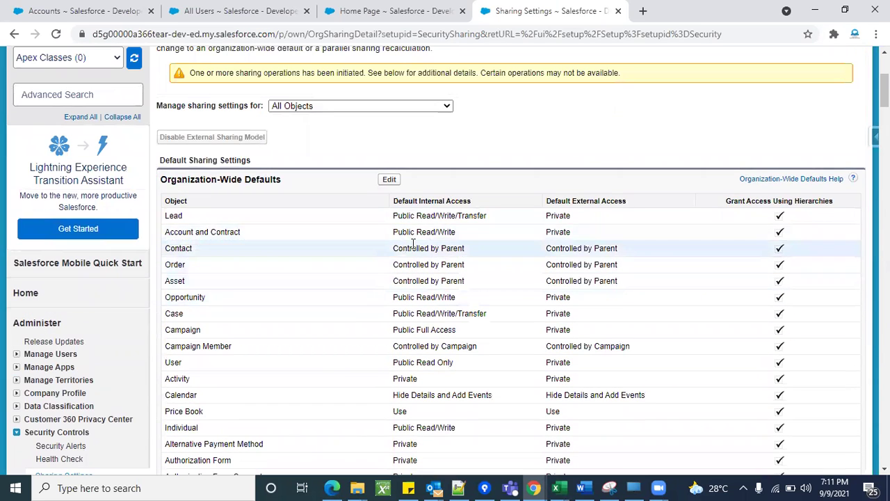
left_click(58, 35)
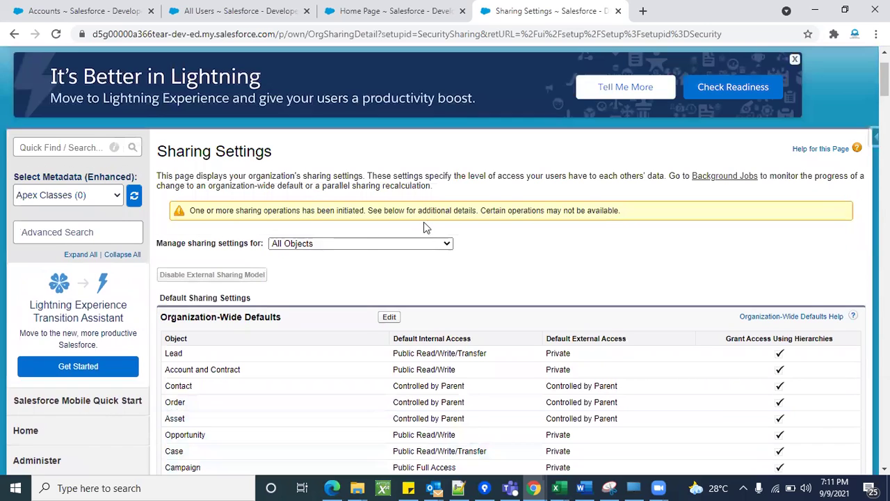
left_click(56, 35)
left_click(57, 35)
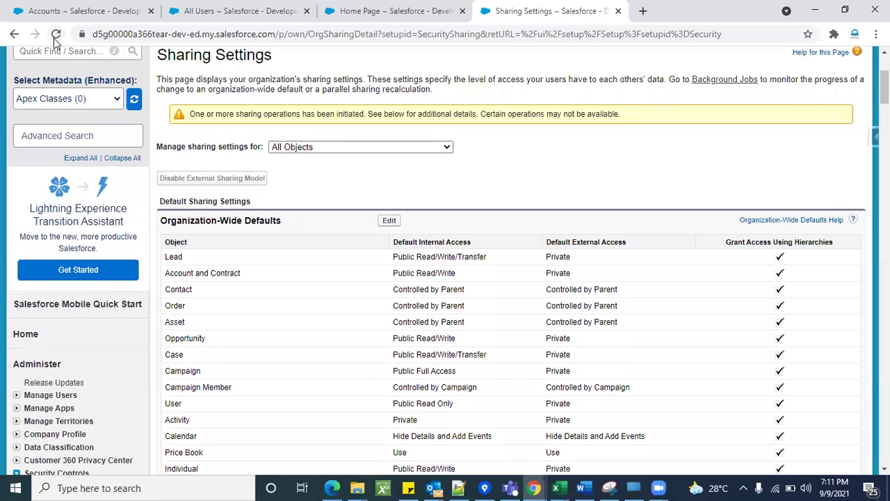
left_click(55, 38)
left_click(62, 39)
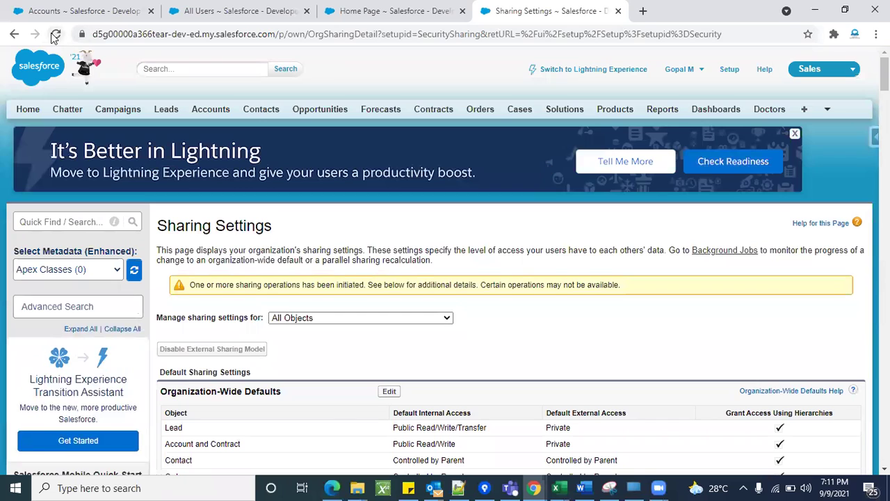
left_click(55, 34)
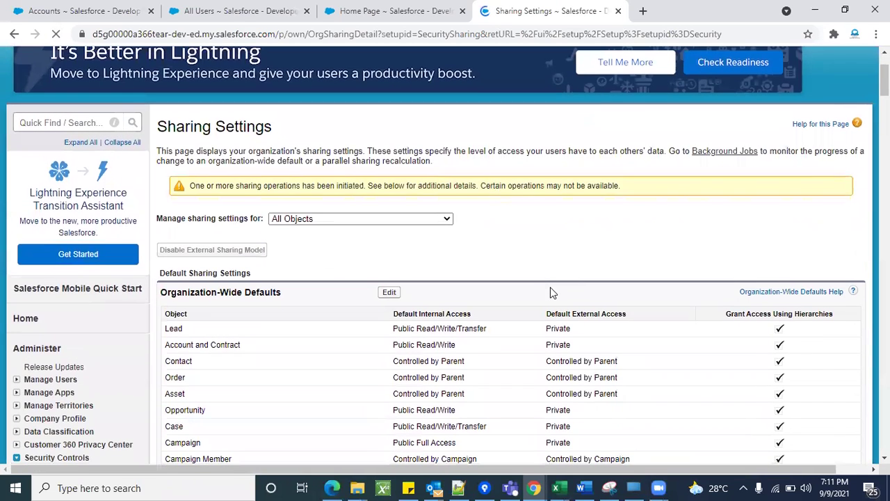
left_click(56, 34)
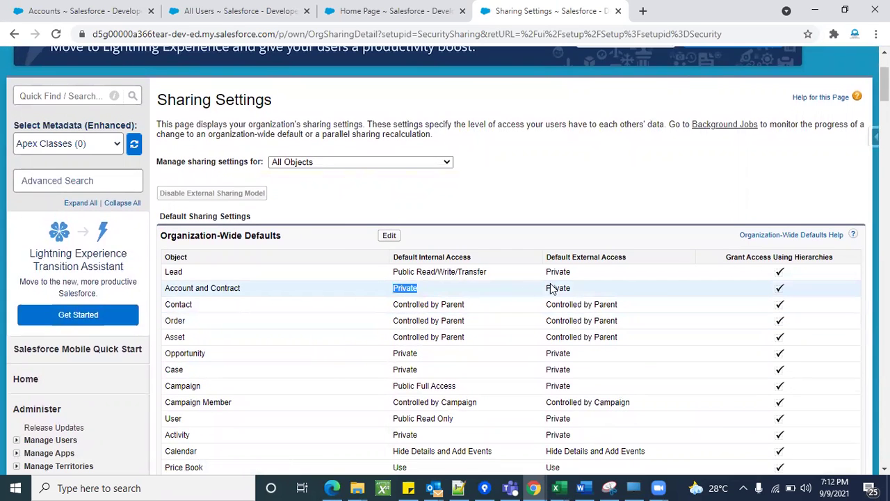
double_click(551, 286)
double_click(402, 289)
Reload the administrator's accounts list now that the Private default is in force.
scroll(309, 290, "up", 1)
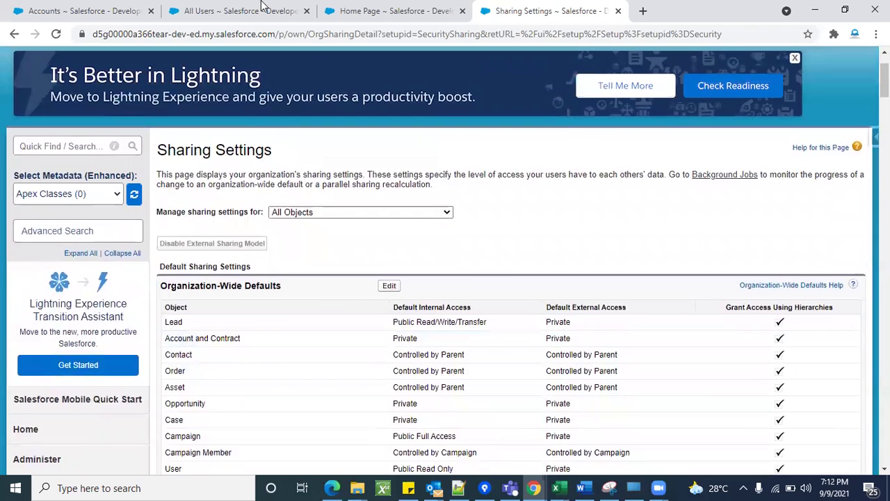
scroll(230, 356, "up", 2)
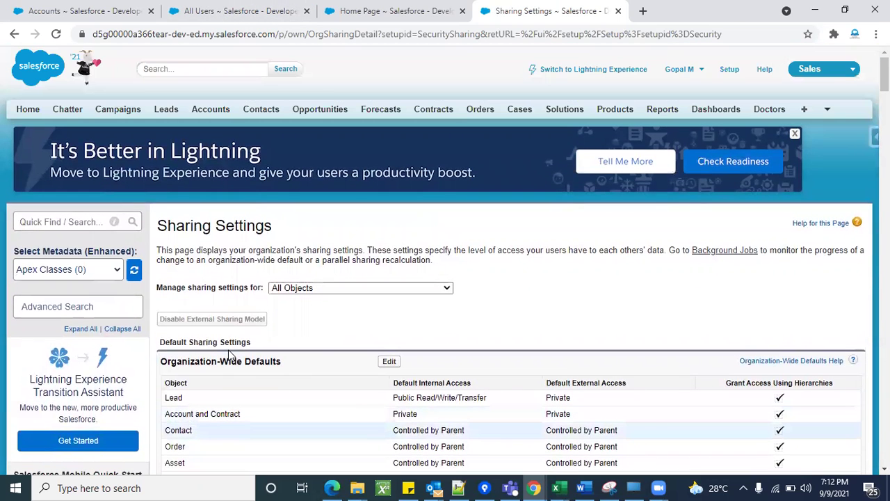
scroll(578, 260, "down", 1)
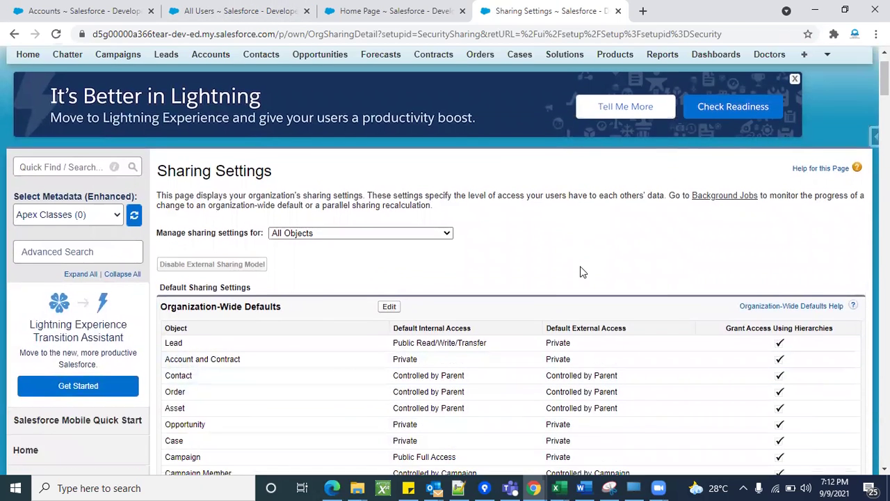
left_click(278, 10)
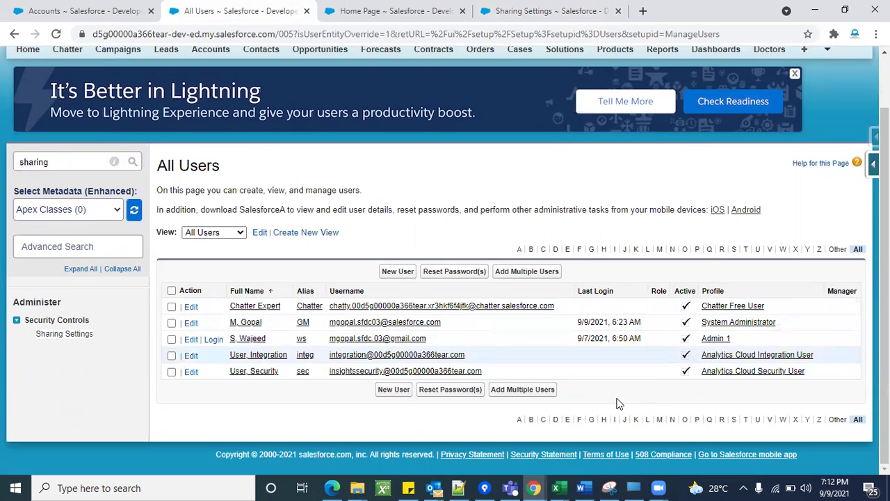
scroll(421, 200, "up", 2)
left_click(121, 11)
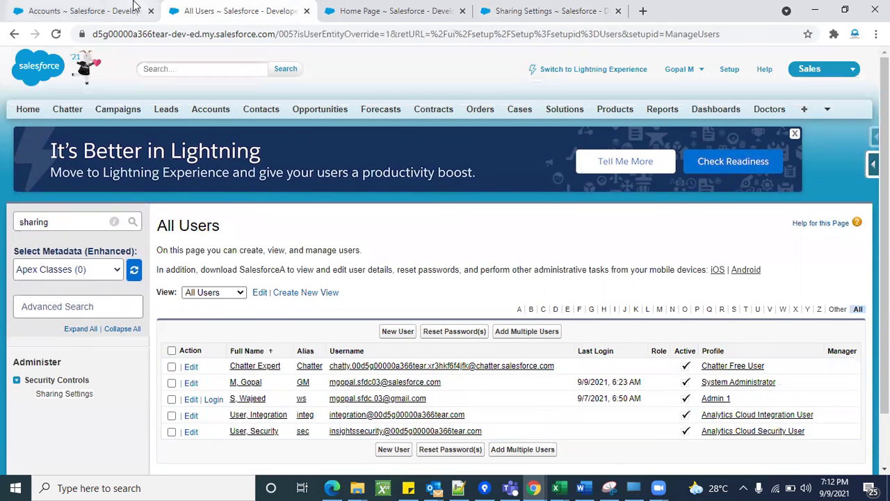
left_click(56, 34)
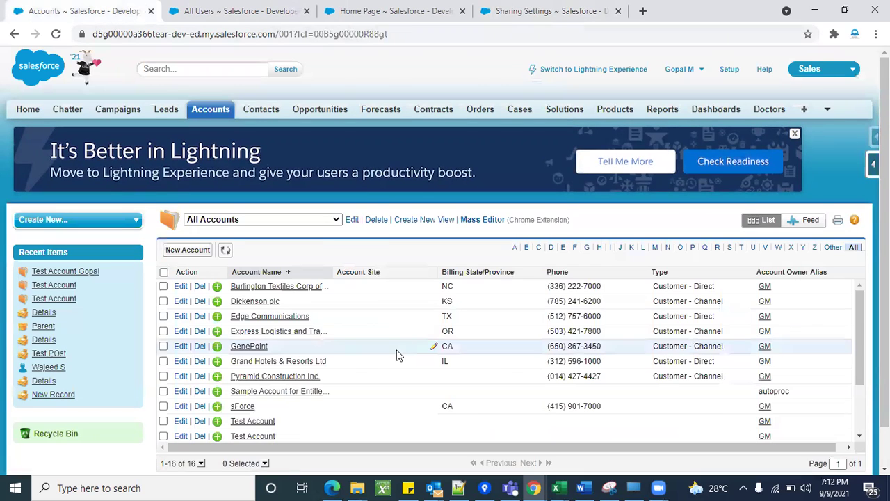
scroll(397, 347, "down", 2)
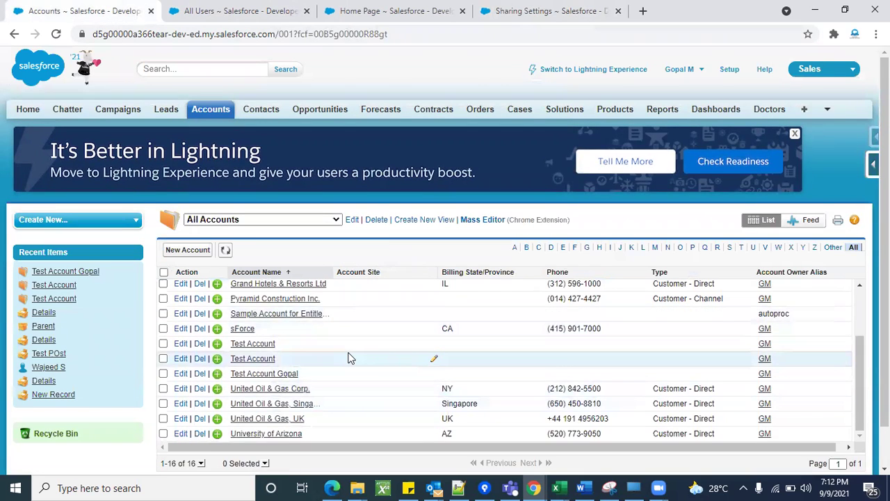
scroll(350, 358, "up", 2)
Log in as the Admin 1 profile user from the All Users list.
left_click(371, 13)
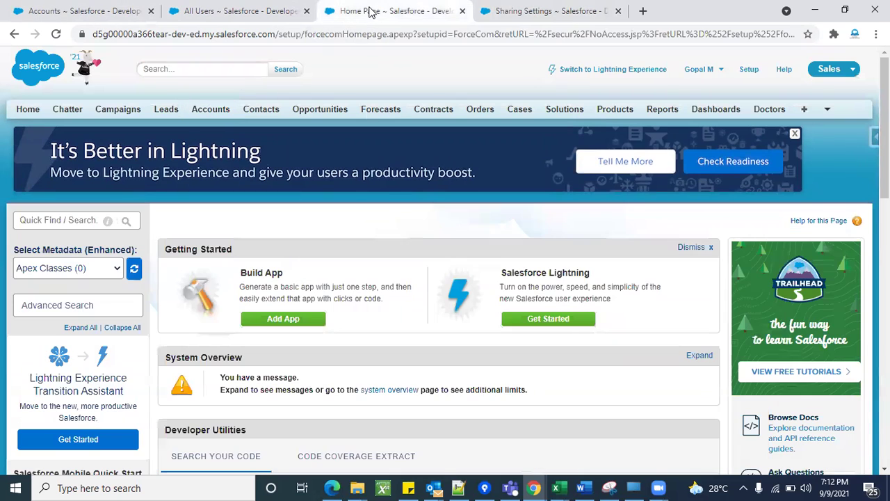
left_click(526, 10)
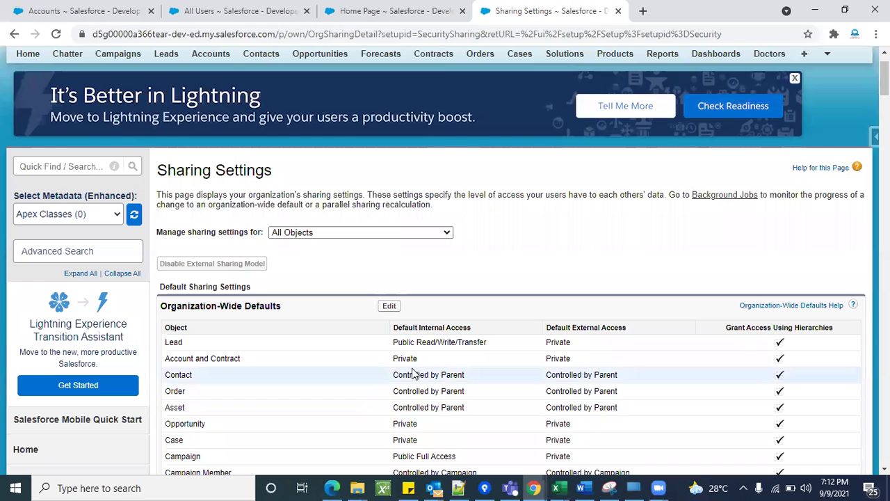
left_click(243, 10)
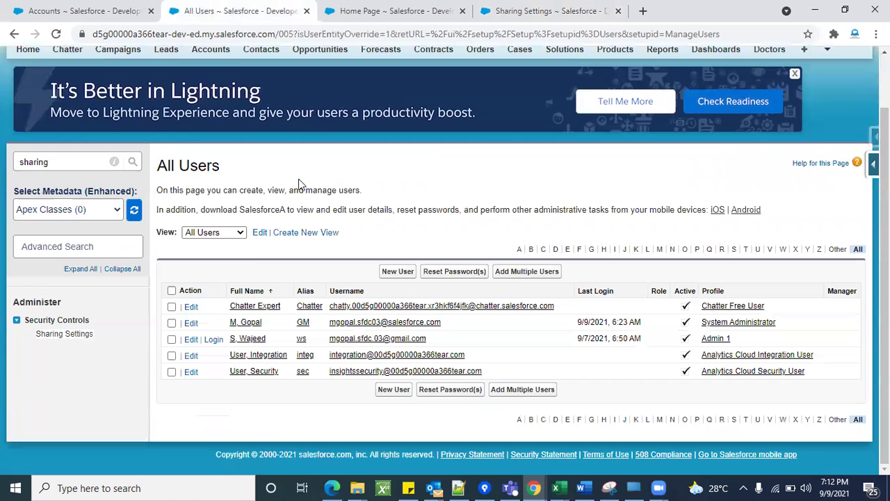
left_click(214, 339)
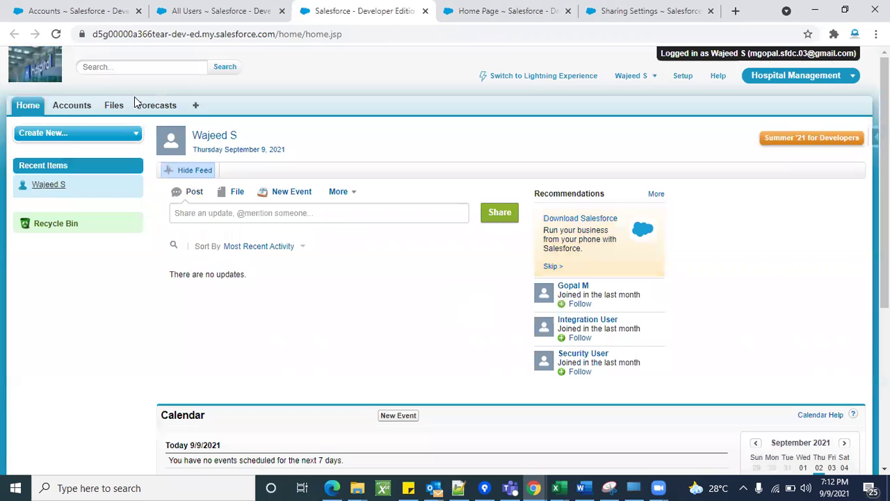
As the test user, list All Accounts, then open the user name menu at the top.
left_click(82, 104)
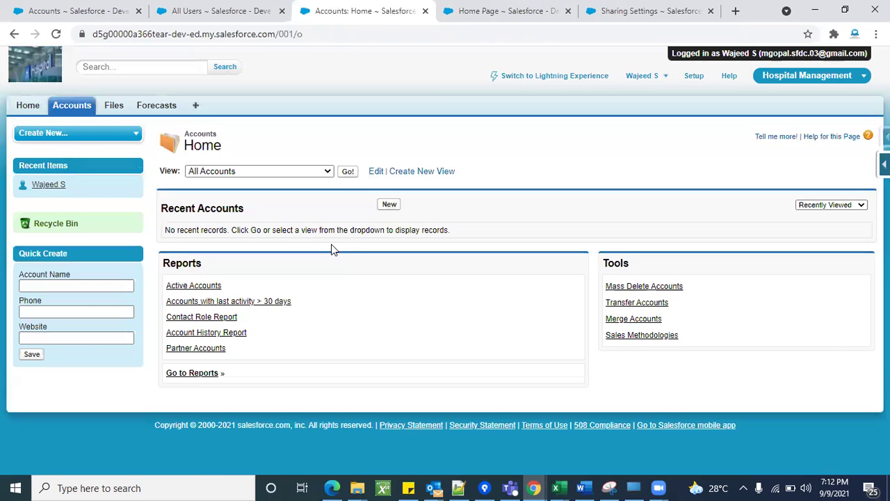
left_click(346, 172)
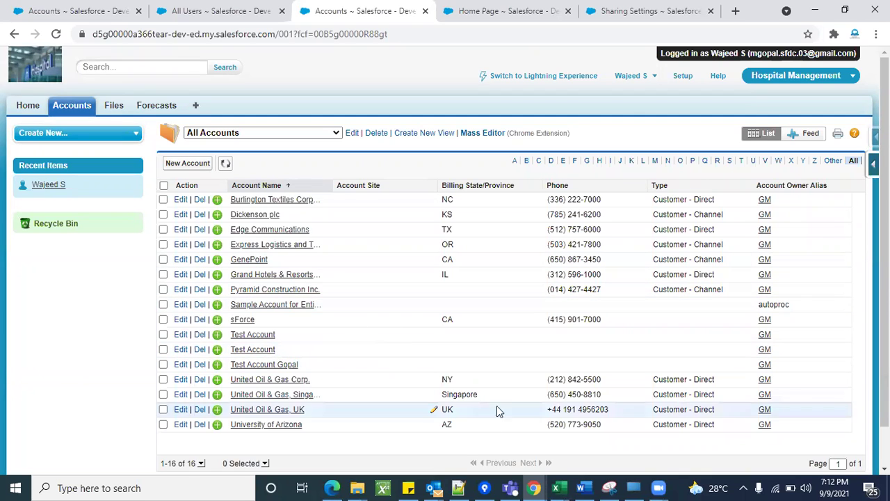
left_click(634, 77)
Log out, sign back in as the administrator, and edit the test user from All Users.
left_click(547, 160)
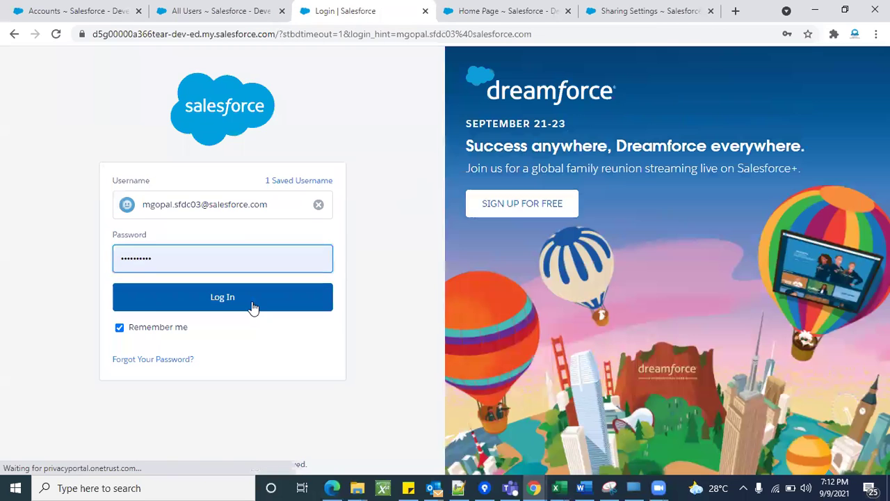
left_click(299, 296)
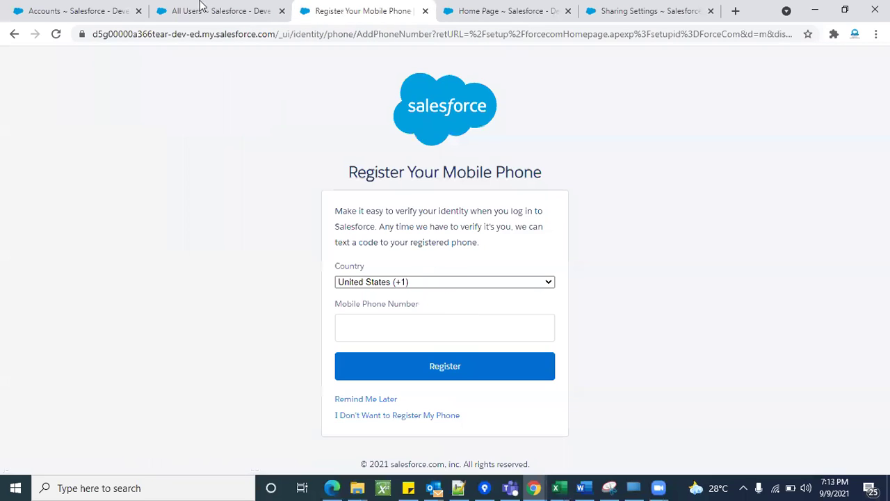
left_click(201, 8)
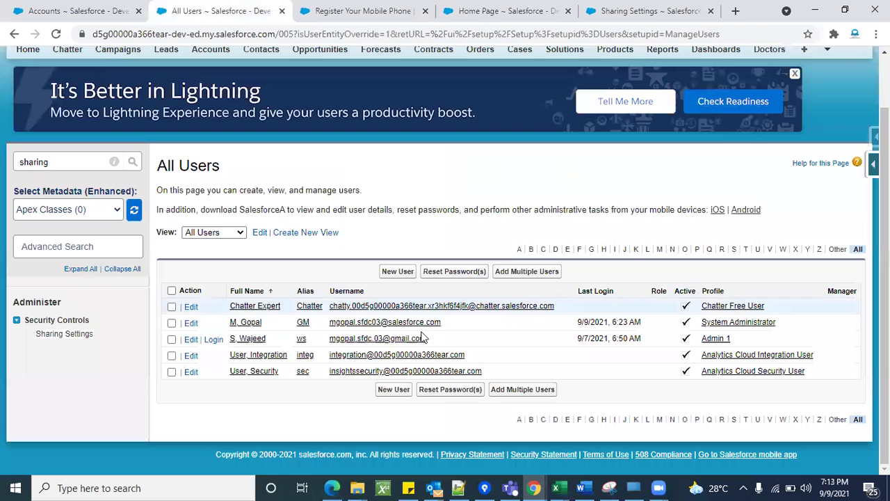
left_click(191, 340)
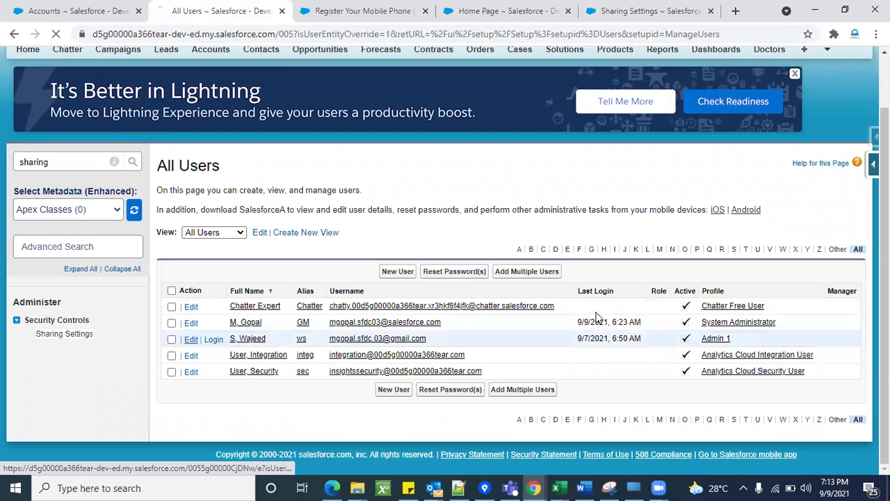
Switch the test user's licence to Salesforce Platform with the Standard Platform User profile, and save.
scroll(692, 197, "down", 2)
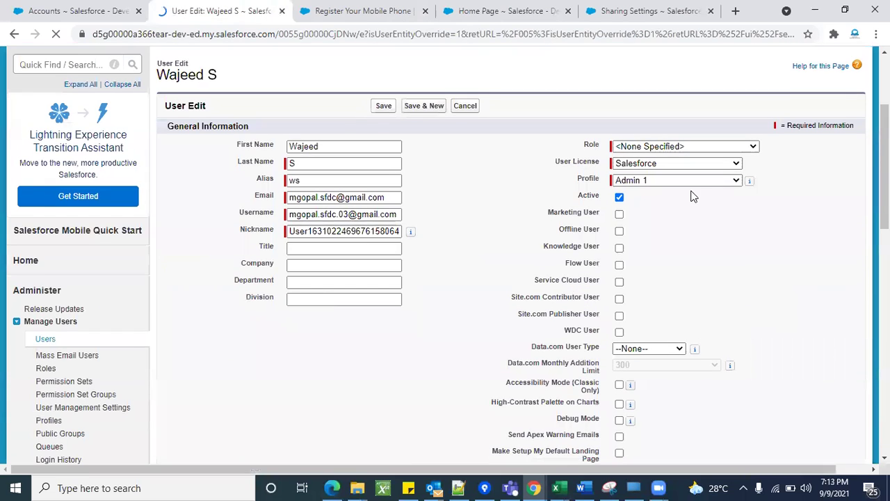
left_click(672, 184)
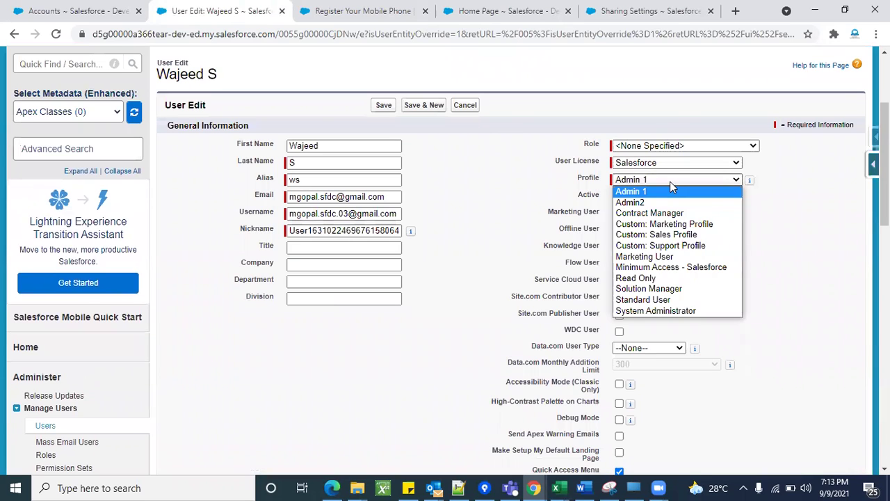
left_click(662, 164)
left_click(662, 164)
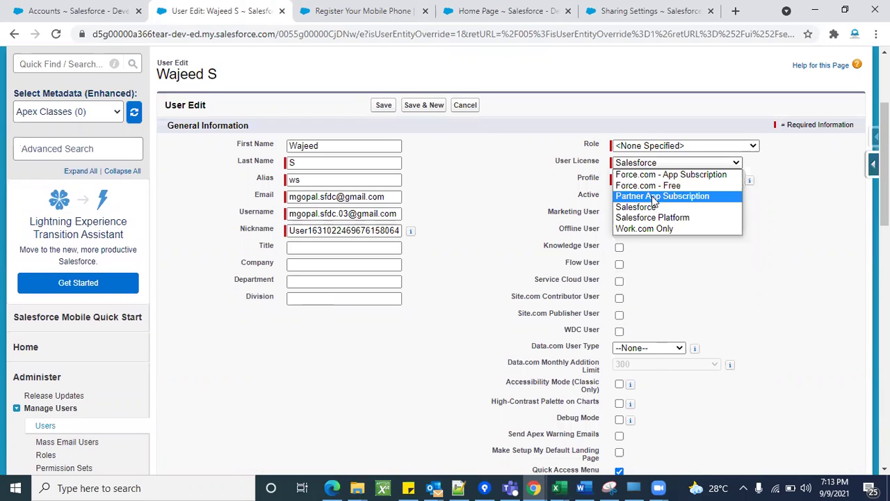
left_click(658, 217)
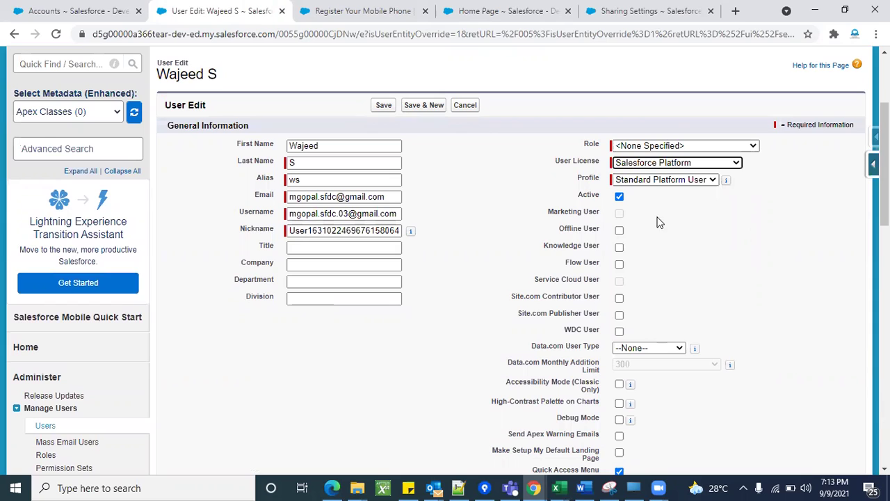
left_click(653, 182)
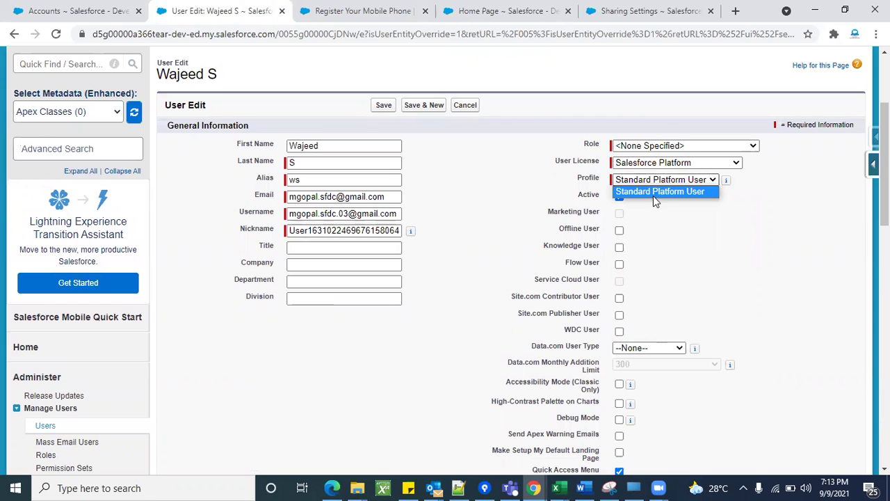
left_click(383, 107)
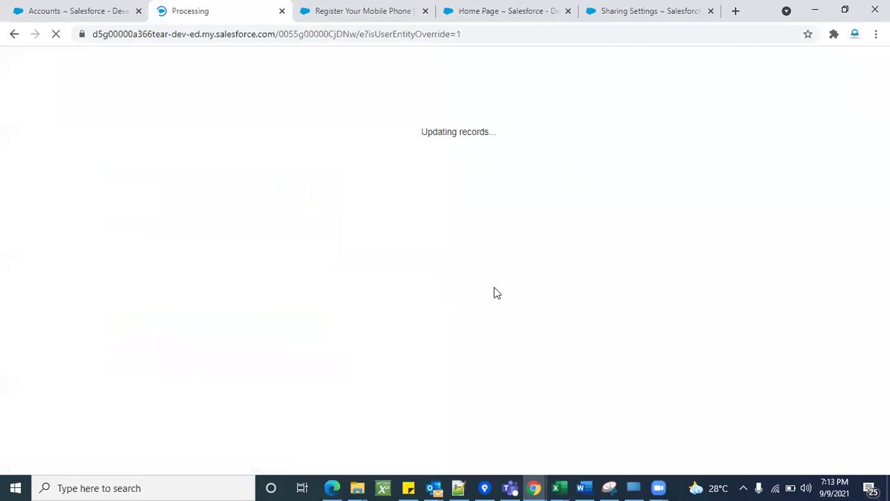
scroll(299, 306, "down", 2)
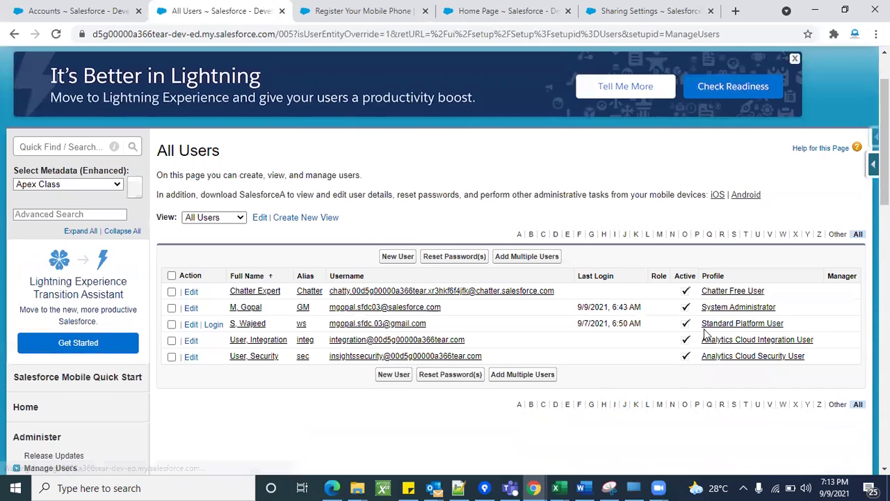
Use the Login link beside the test user in All Users to open their home page.
scroll(234, 417, "down", 1)
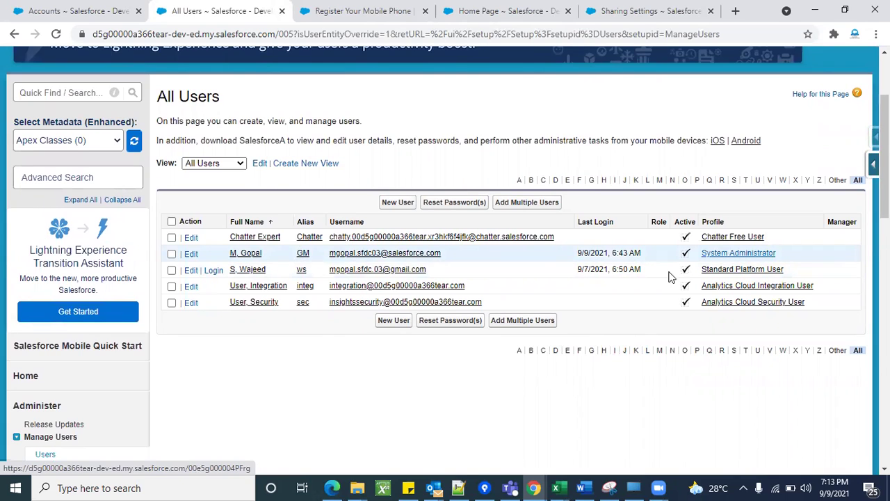
left_click(213, 273)
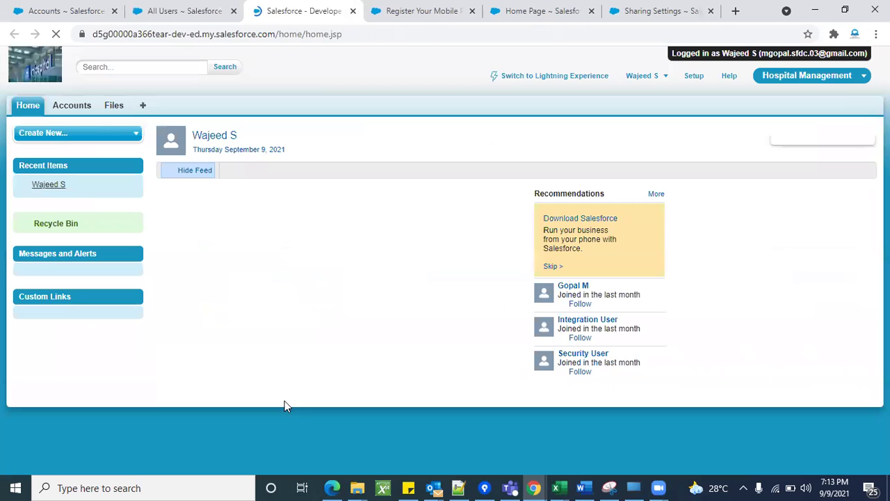
Confirm the test user's All Accounts list is empty, then highlight Account's Private default in Sharing Settings.
left_click(67, 110)
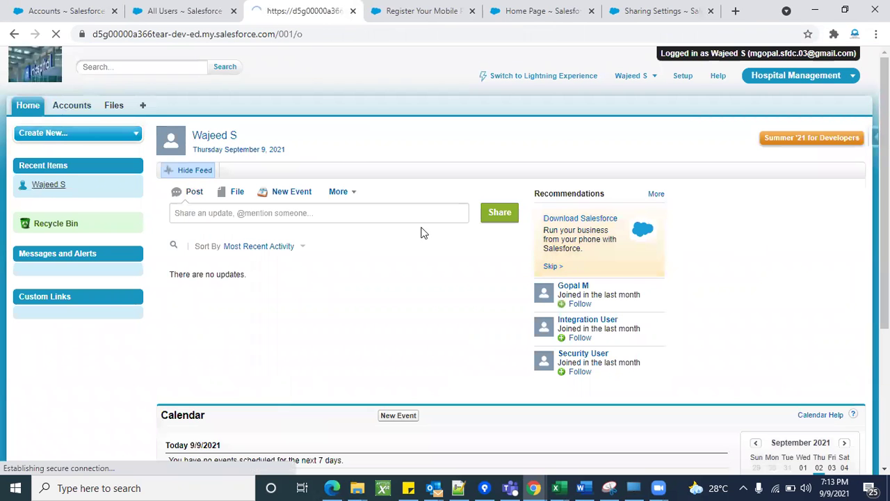
left_click(353, 174)
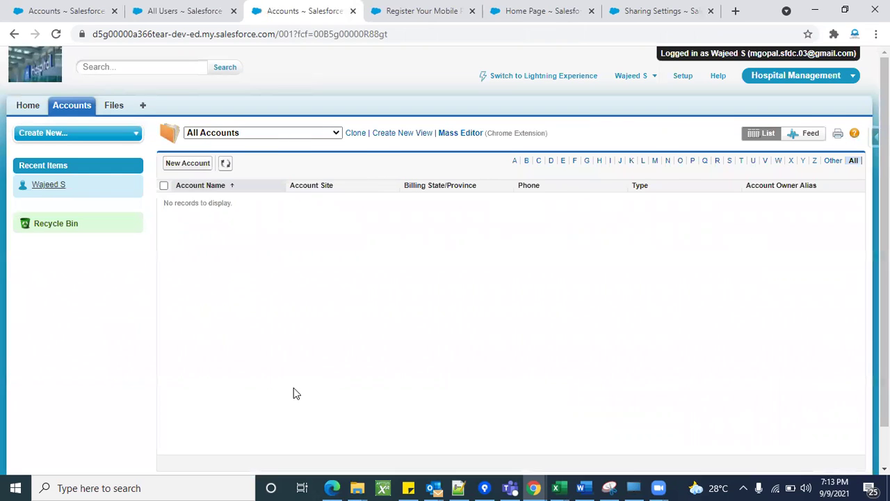
scroll(293, 393, "down", 2)
scroll(397, 284, "up", 2)
left_click(665, 10)
double_click(407, 359)
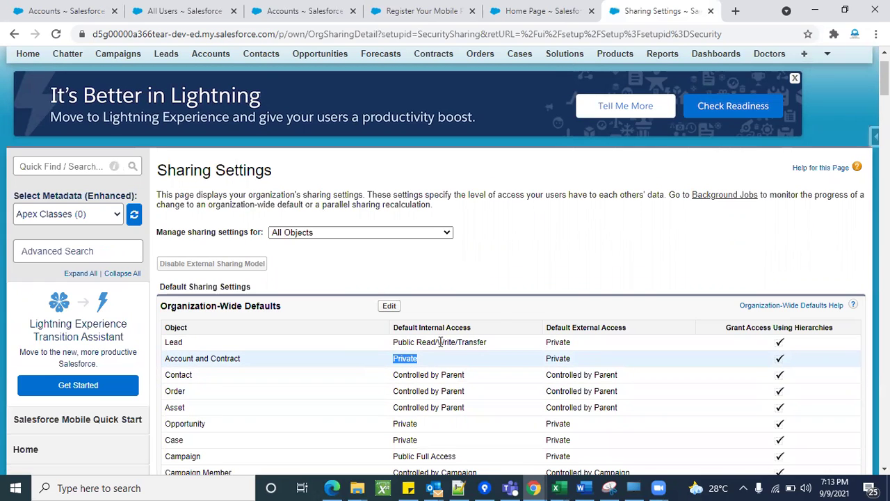
Log the test user out from the Accounts page user menu.
left_click(496, 301)
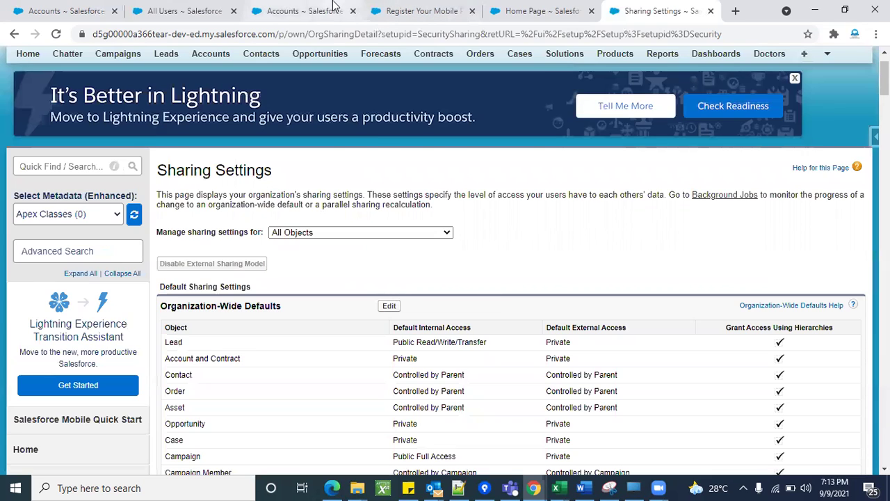
left_click(333, 8)
left_click(635, 75)
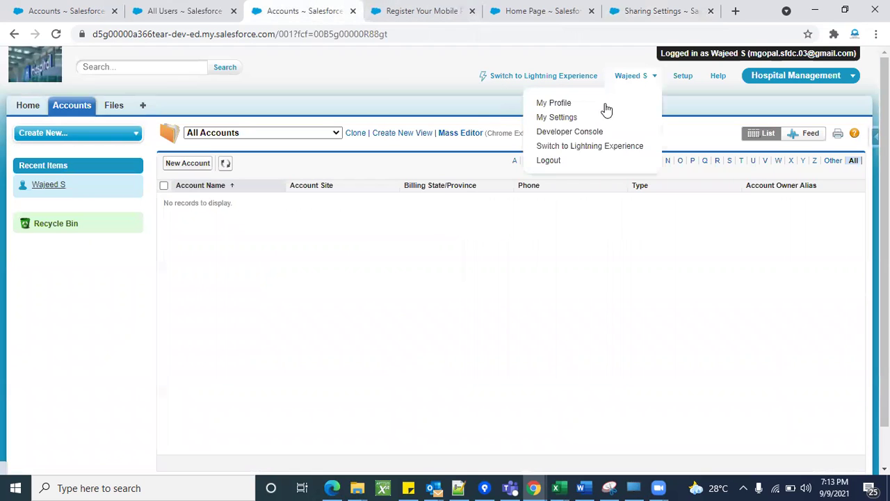
left_click(550, 161)
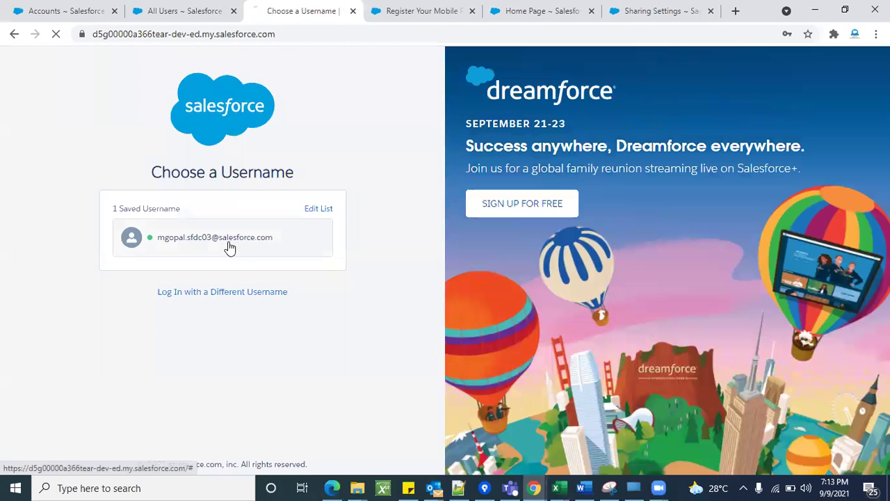
Sign back in with the saved administrator username and return to Sharing Settings.
left_click(229, 244)
left_click(223, 295)
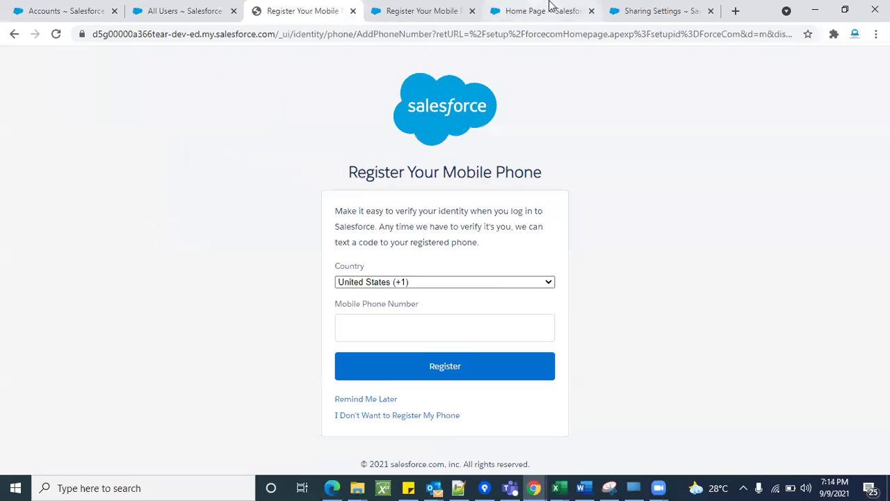
left_click(507, 10)
left_click(678, 6)
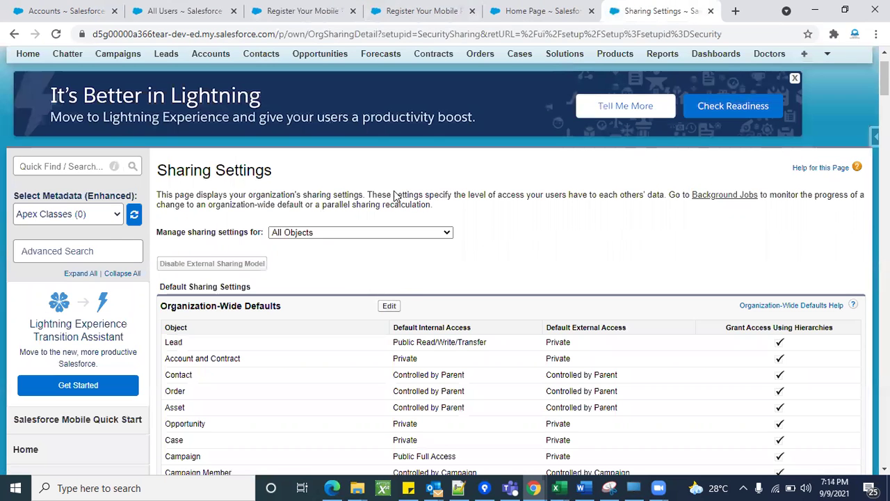
Set Account and Contract default access to Public Read Only, save, and confirm the recalculation.
left_click(389, 307)
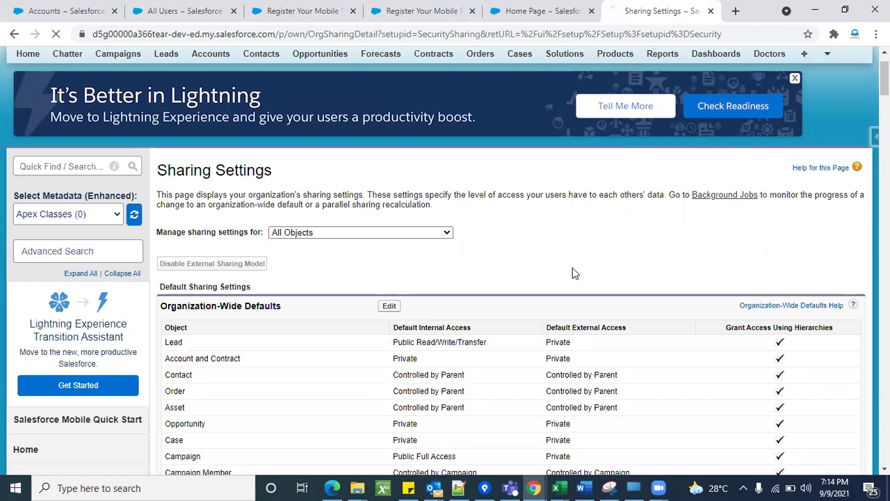
scroll(466, 266, "down", 2)
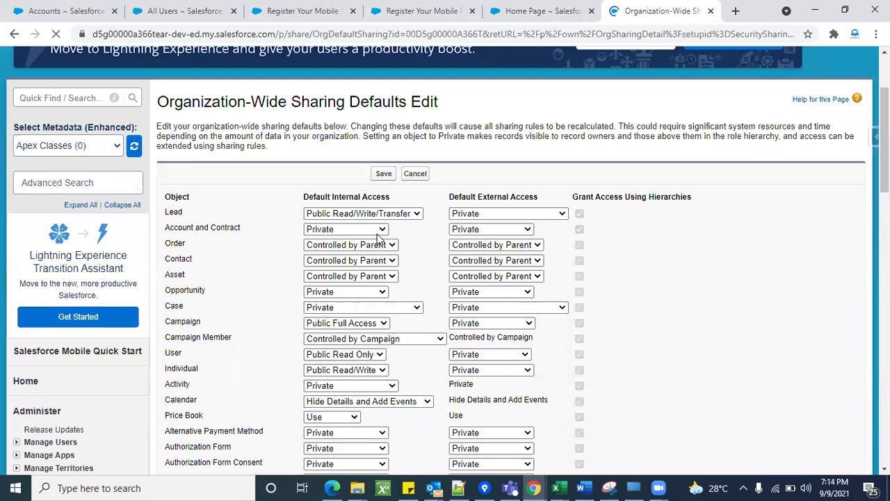
left_click(346, 229)
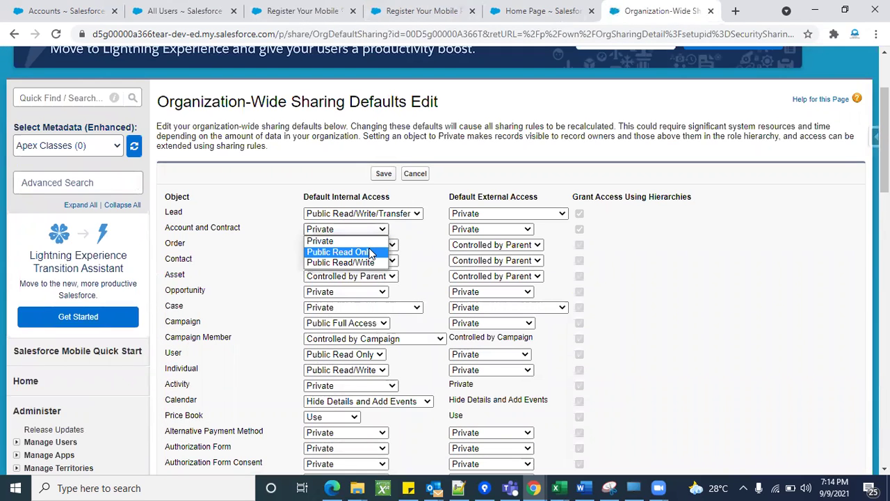
left_click(371, 252)
left_click(384, 174)
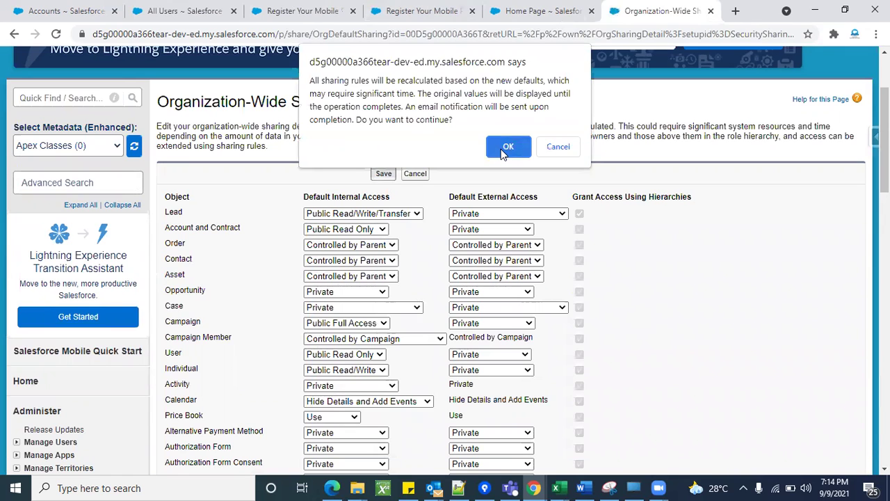
left_click(506, 147)
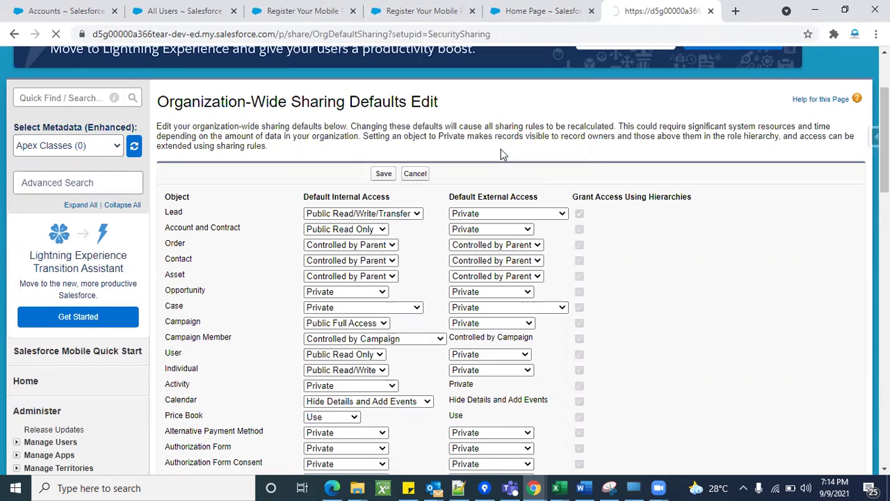
Verify the saved defaults show Public Read Only for Account and Contract.
scroll(508, 313, "down", 5)
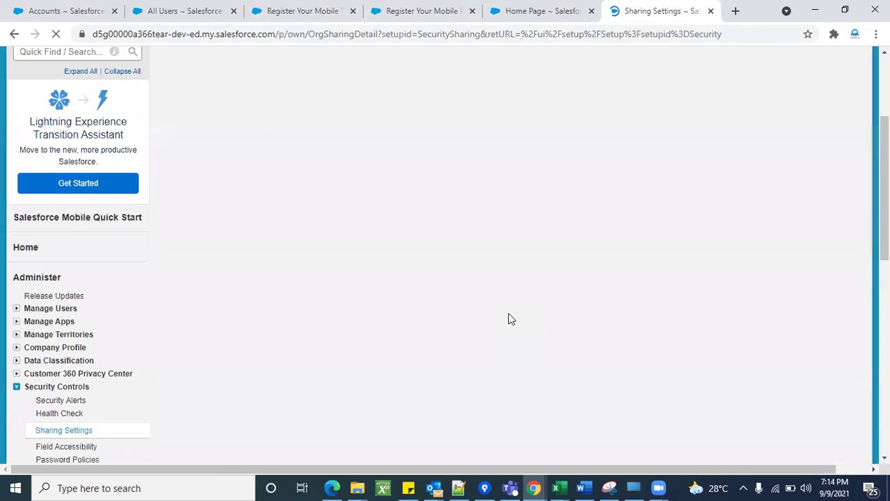
left_click_drag(428, 200, 417, 175)
triple_click(417, 175)
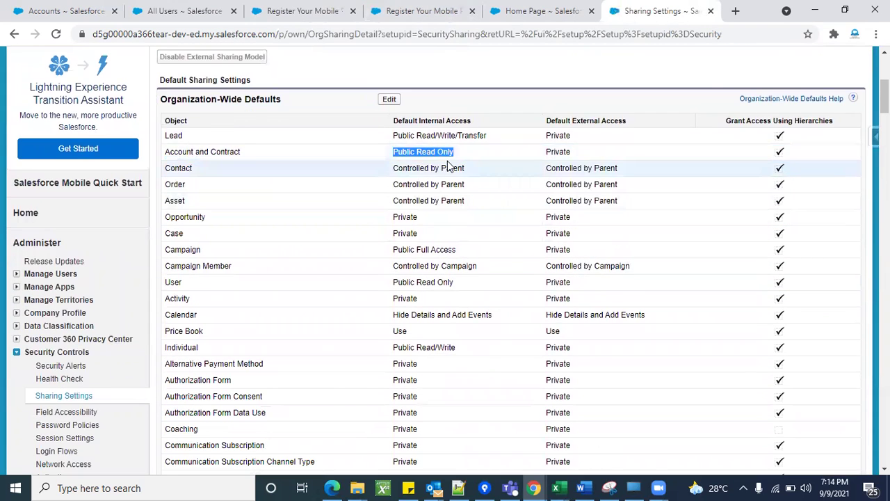
left_click(449, 166)
scroll(449, 165, "up", 1)
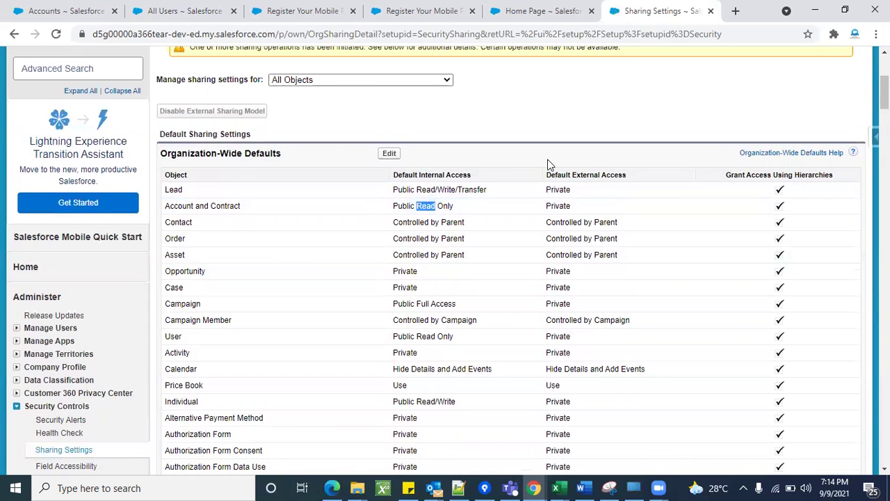
scroll(549, 165, "up", 3)
left_click(302, 10)
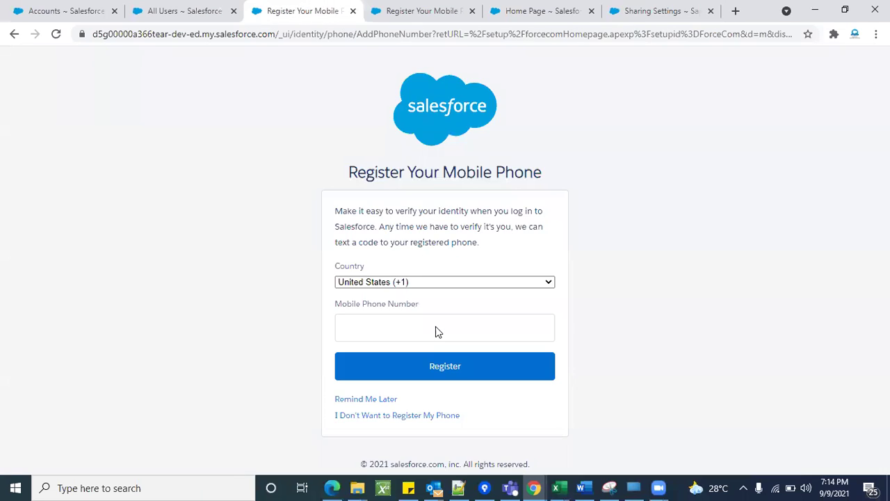
Postpone phone registration, close the extra Home tab, and log in as the Standard Platform User.
left_click(395, 400)
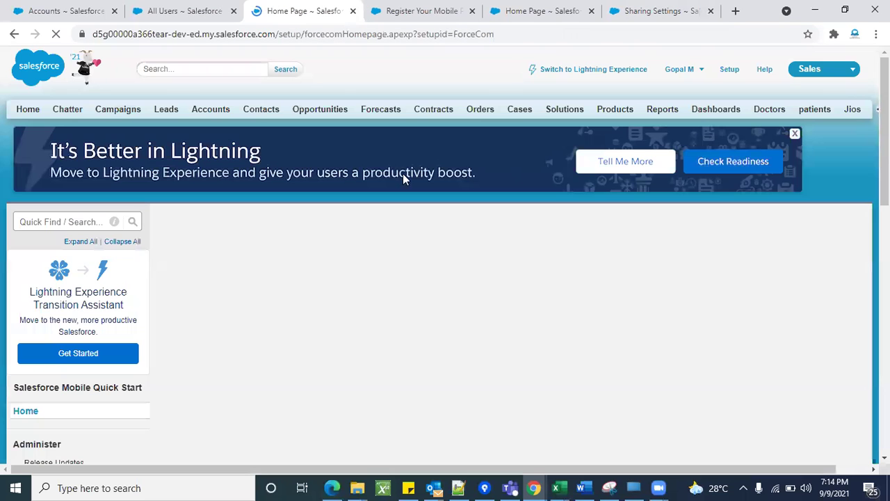
left_click(353, 11)
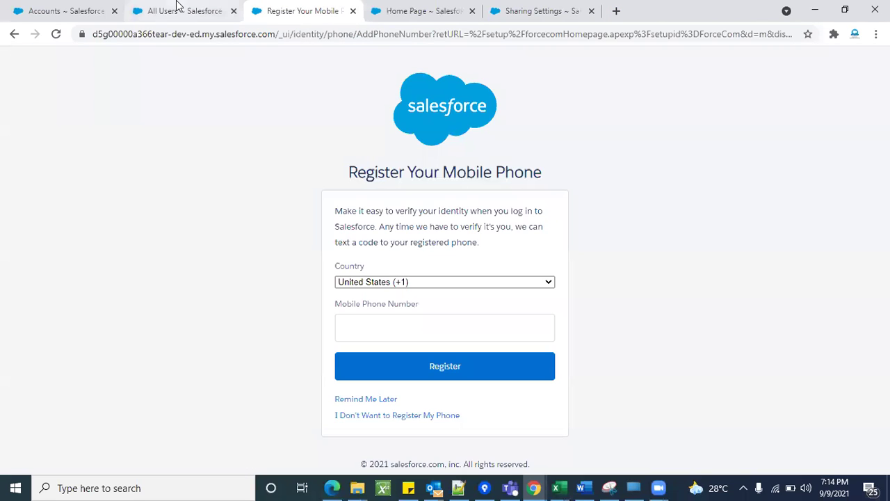
left_click(201, 10)
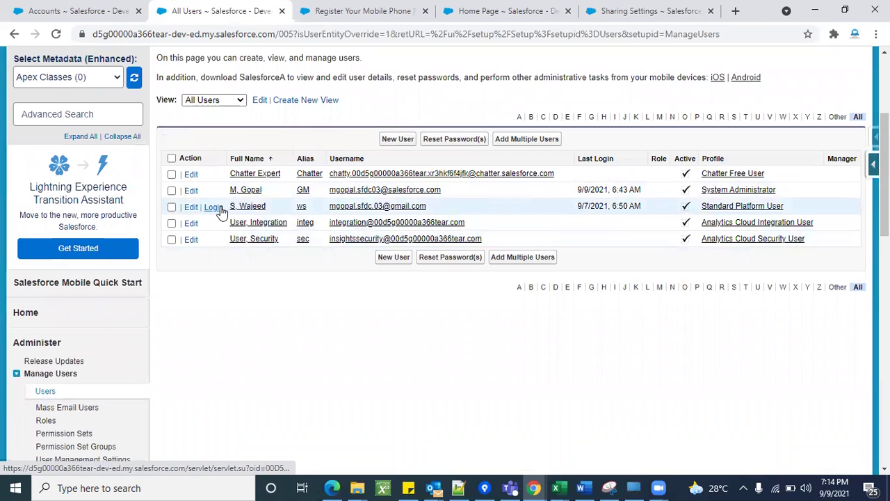
left_click(219, 211)
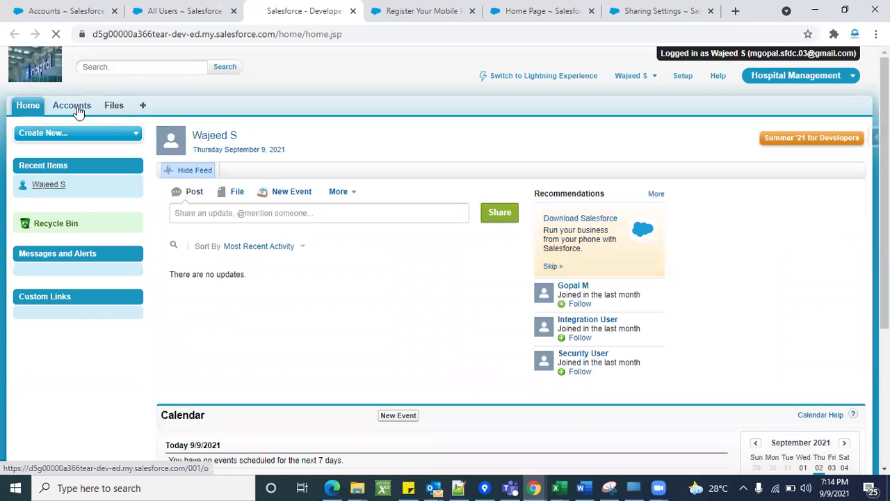
As the Standard Platform User, list All Accounts, now showing all 16 accounts.
left_click(77, 105)
left_click(349, 172)
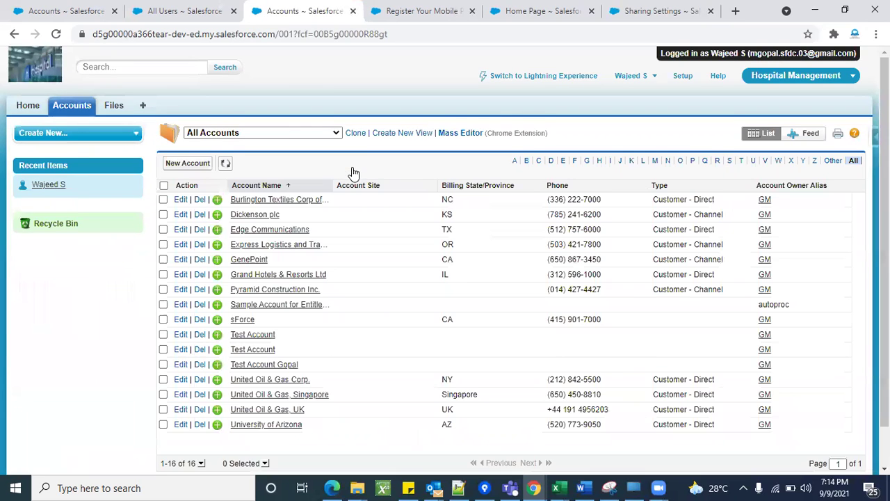
scroll(304, 416, "down", 2)
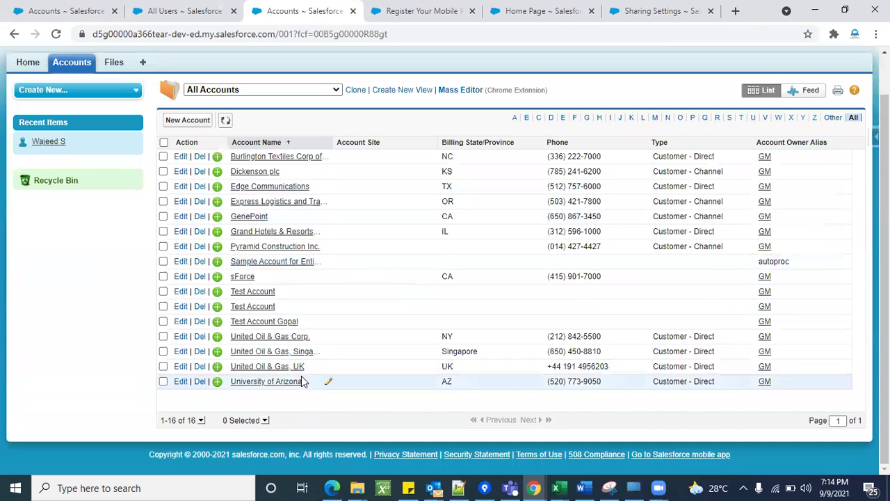
scroll(302, 381, "up", 2)
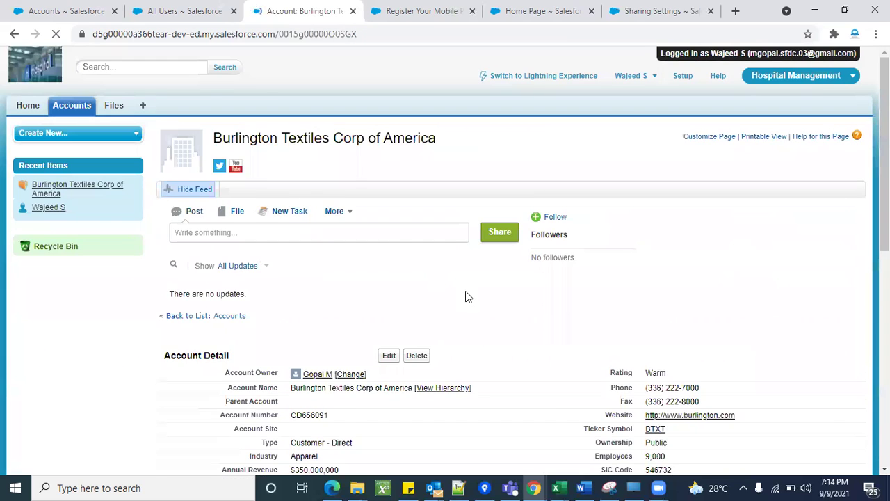
Try editing Burlington Textiles Corp of America and note the Insufficient Privileges page.
scroll(462, 278, "down", 3)
left_click(389, 230)
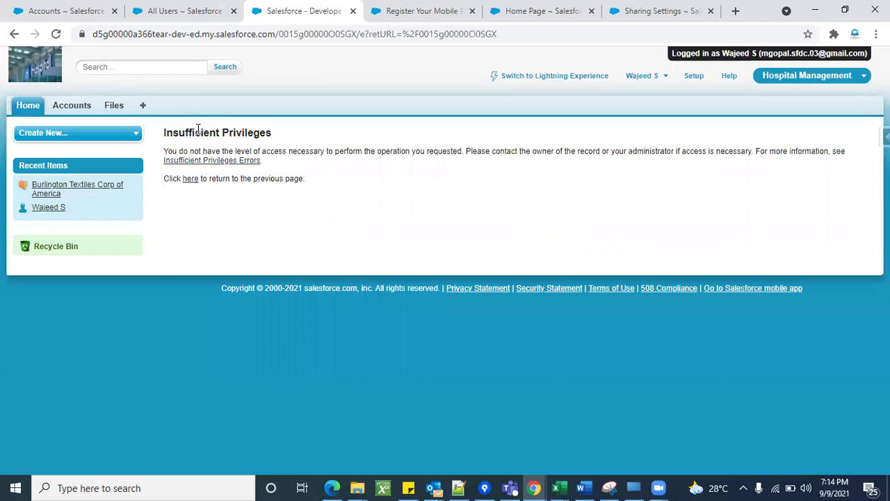
triple_click(198, 130)
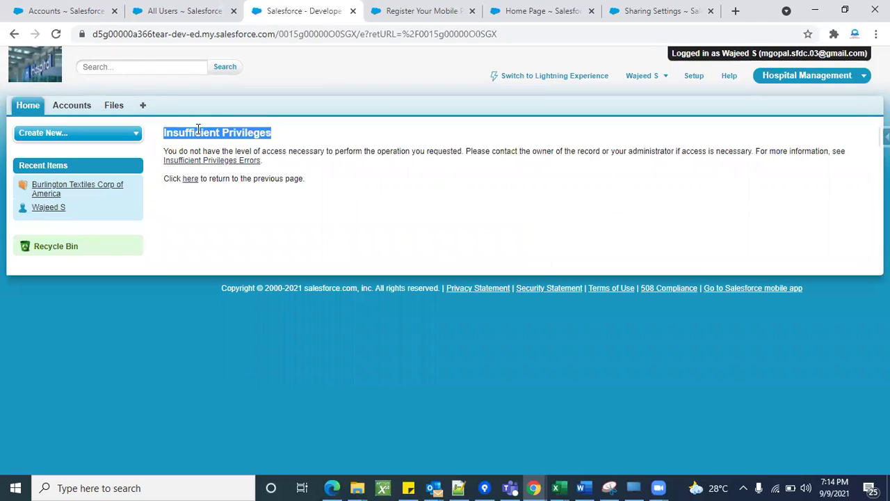
left_click(278, 221)
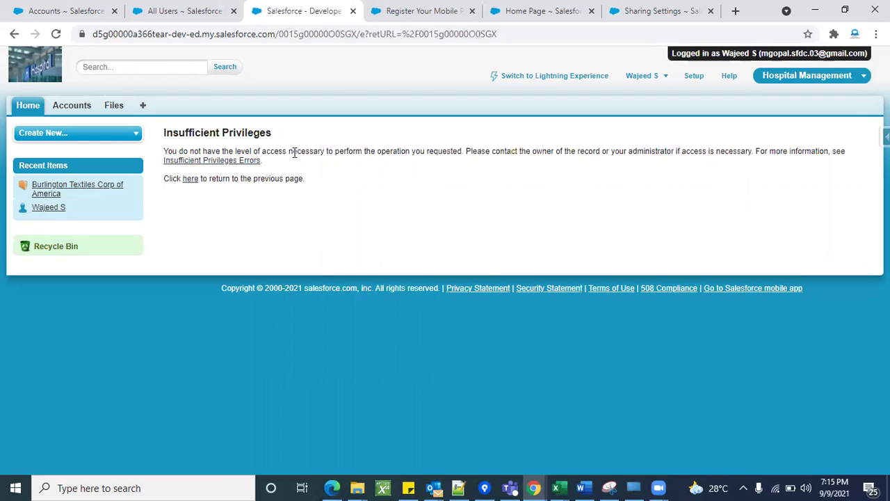
Retry the account edit from the Accounts tab, get refused again, then open Setup.
left_click(81, 108)
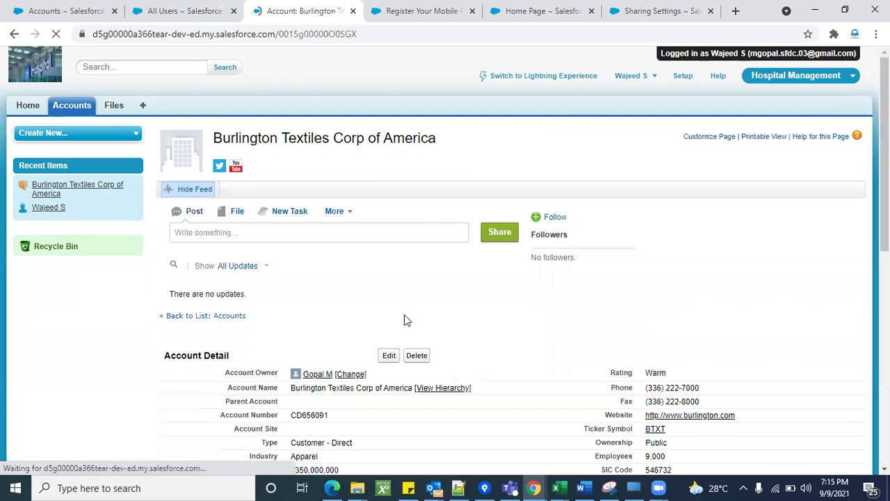
scroll(412, 335, "down", 1)
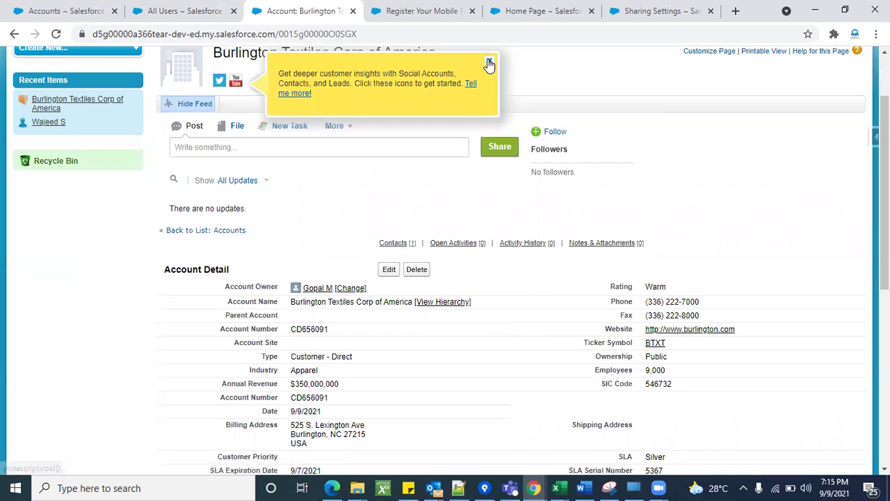
left_click(489, 63)
left_click(390, 270)
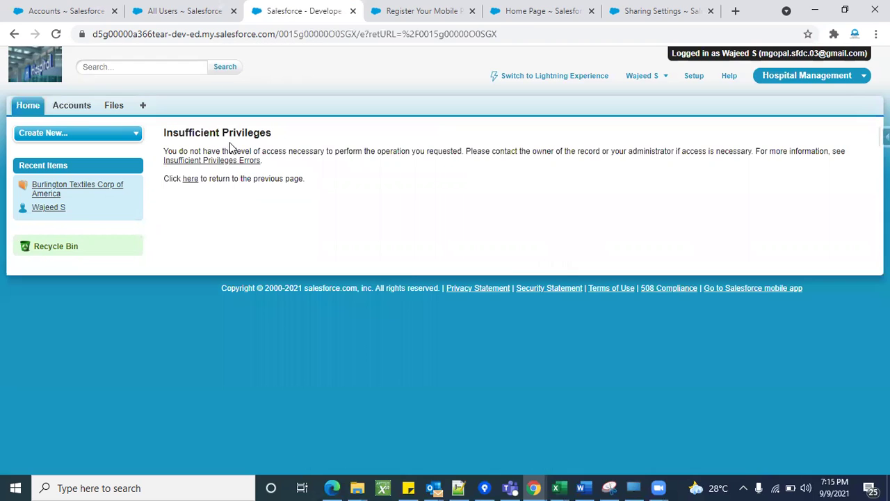
triple_click(227, 138)
left_click(688, 78)
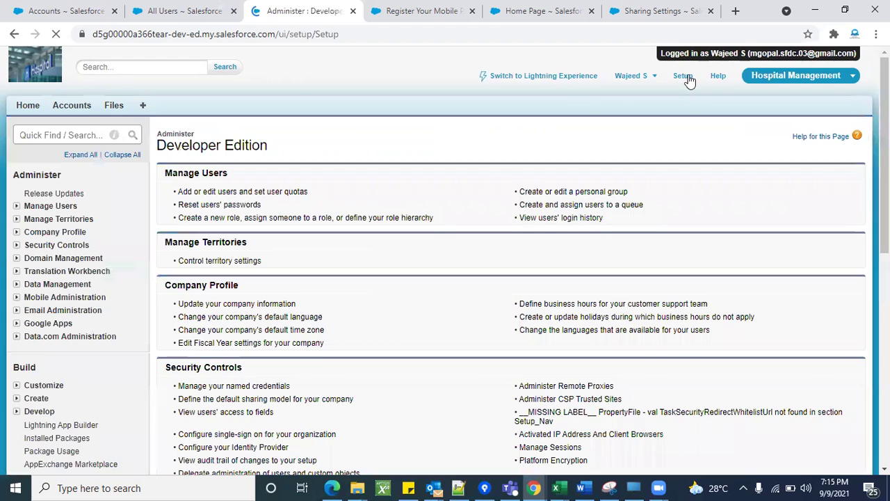
Log out of the Standard Platform User session and pick the saved administrator username.
left_click(646, 76)
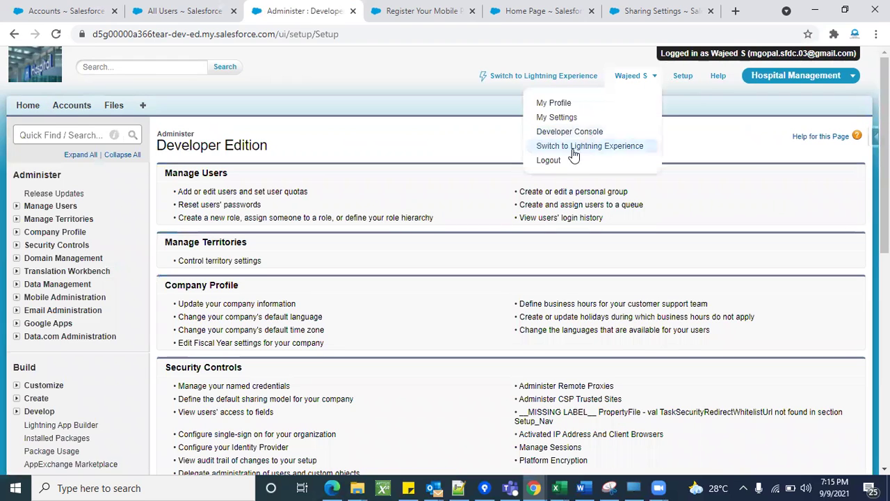
left_click(550, 159)
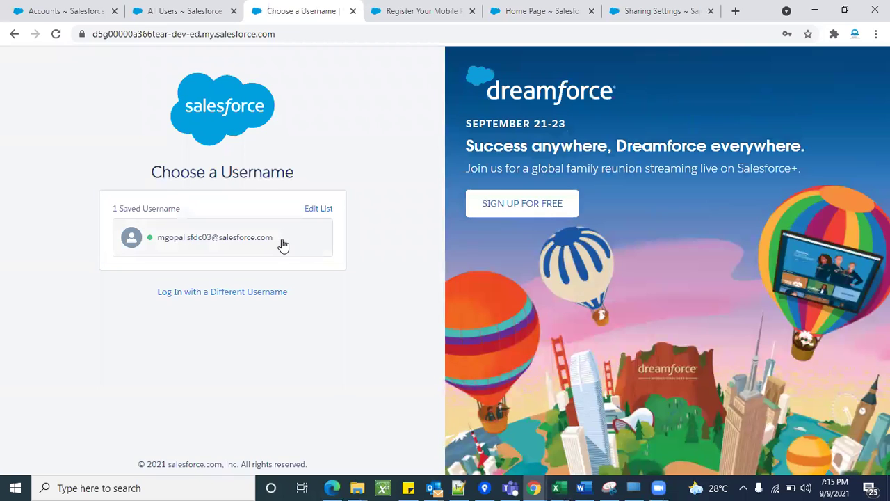
left_click(283, 242)
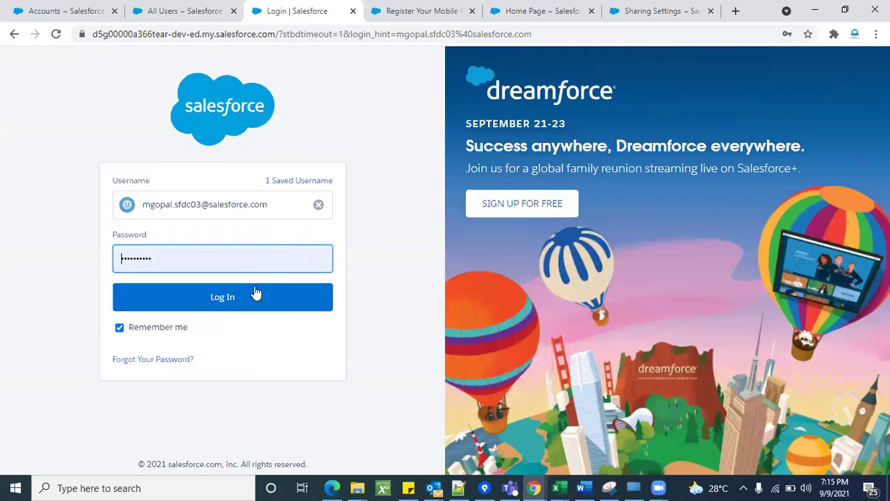
Log in as administrator, set Account and Contract defaults to Public Read/Write, and confirm recalculation.
left_click(254, 297)
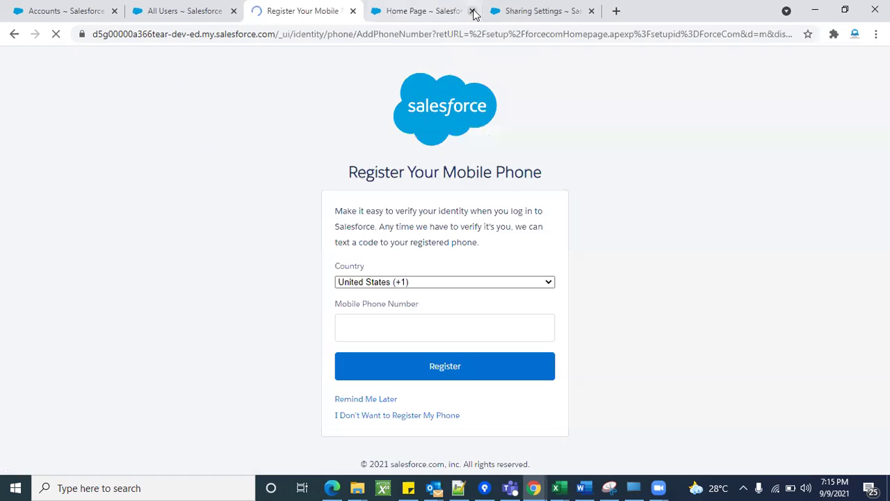
left_click(473, 11)
left_click(539, 7)
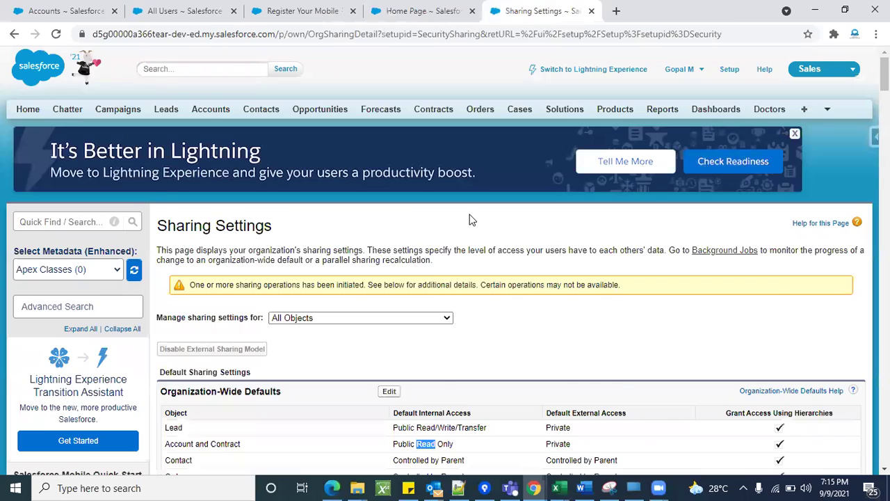
scroll(469, 220, "down", 2)
left_click(390, 209)
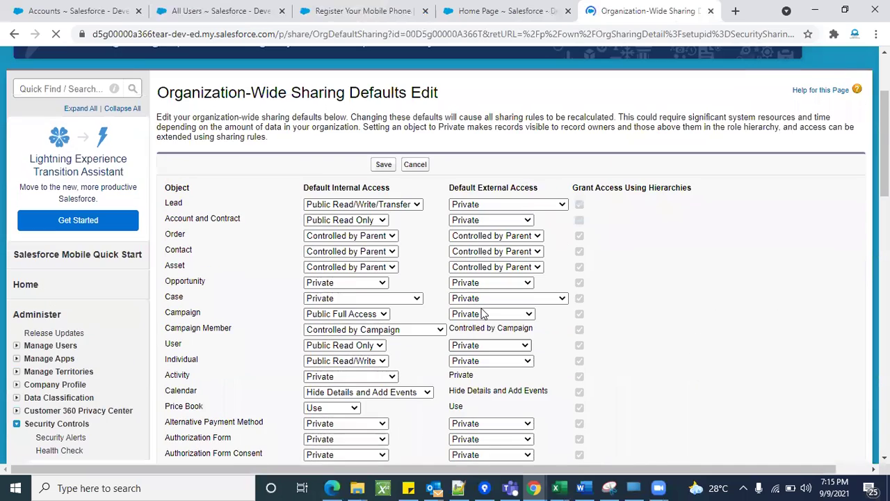
left_click(365, 154)
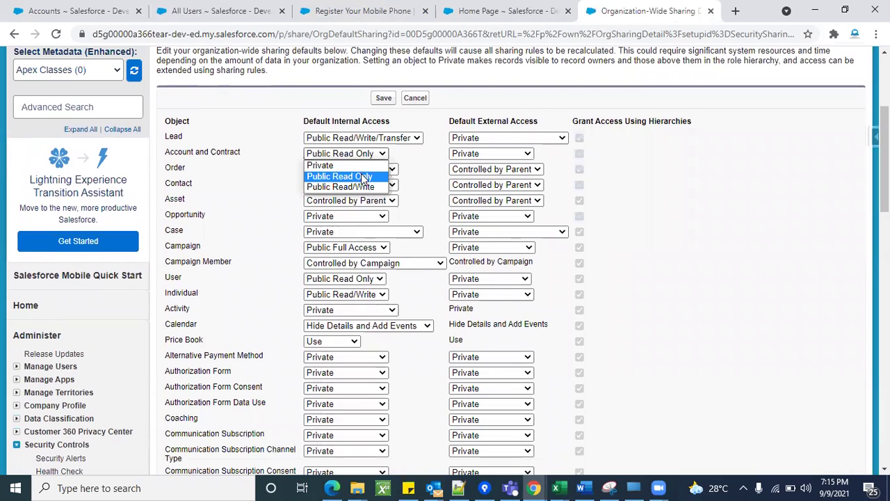
left_click(360, 184)
left_click(383, 97)
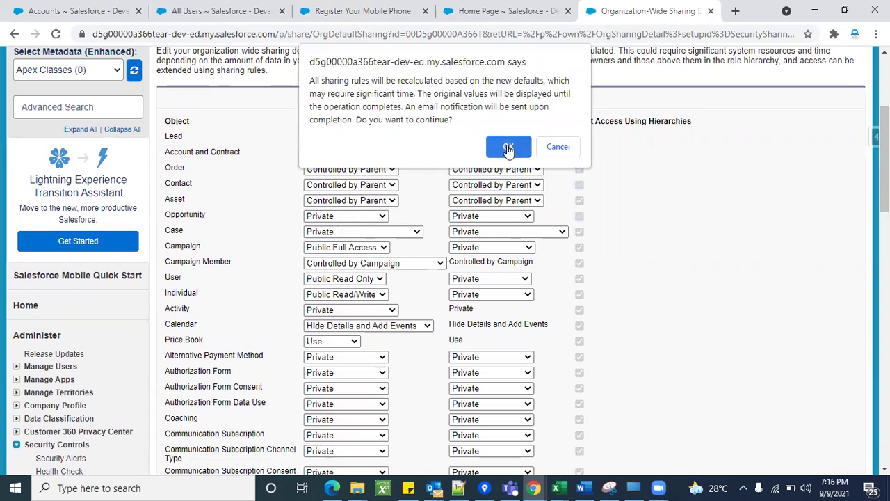
left_click(509, 147)
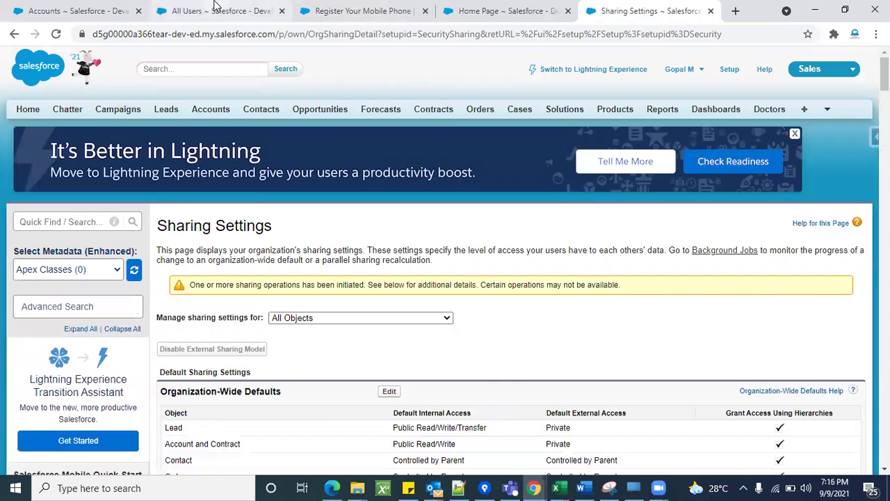
Log in as the Standard Platform User and edit the Burlington Textiles Corp of America account.
left_click(215, 10)
scroll(247, 229, "down", 1)
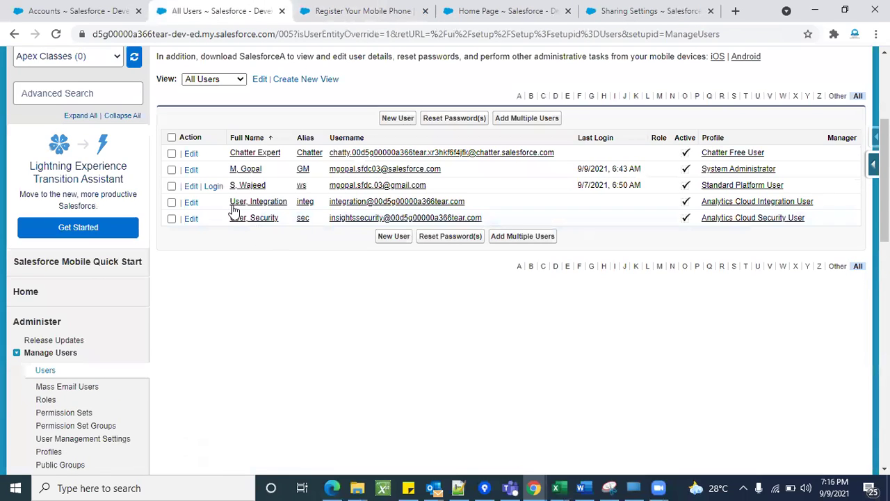
left_click(213, 186)
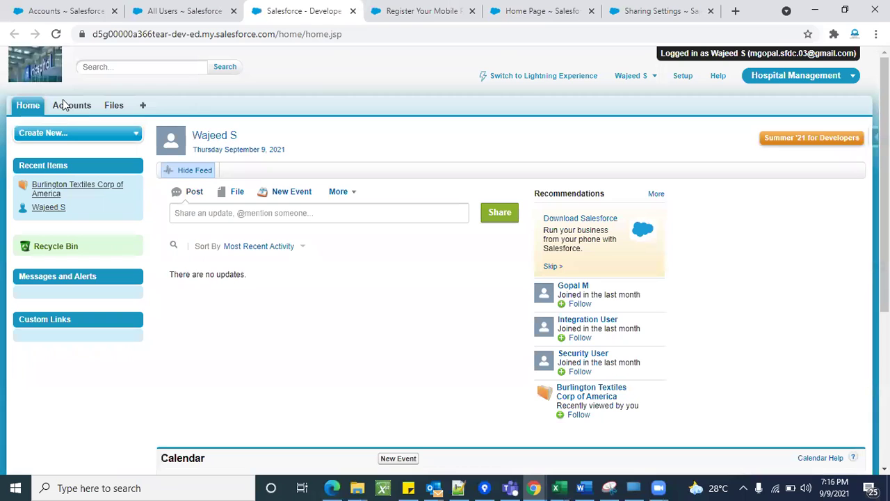
left_click(68, 107)
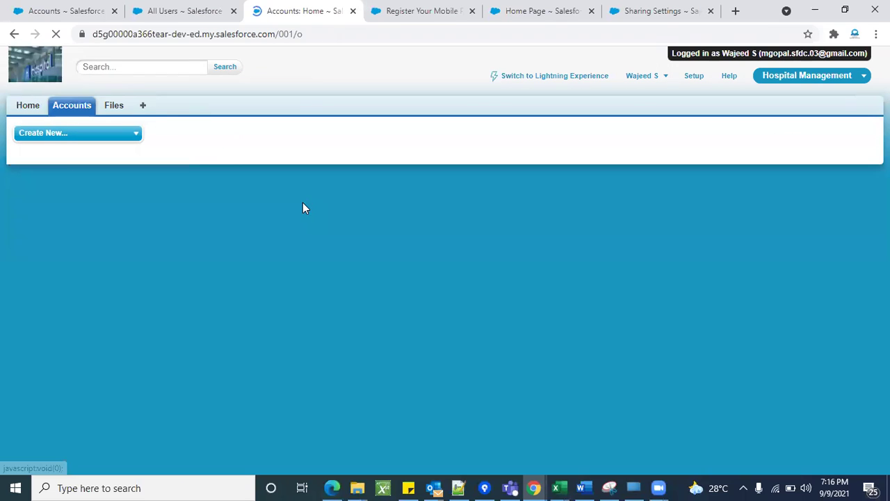
left_click(349, 172)
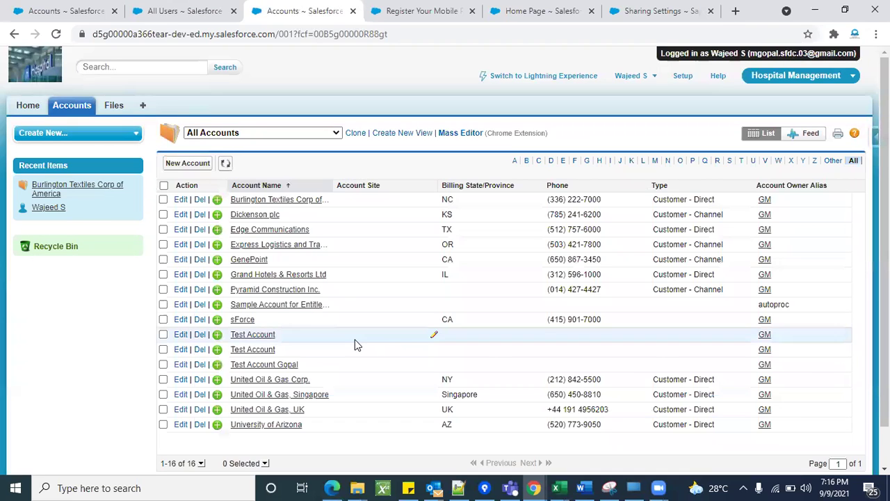
left_click(285, 200)
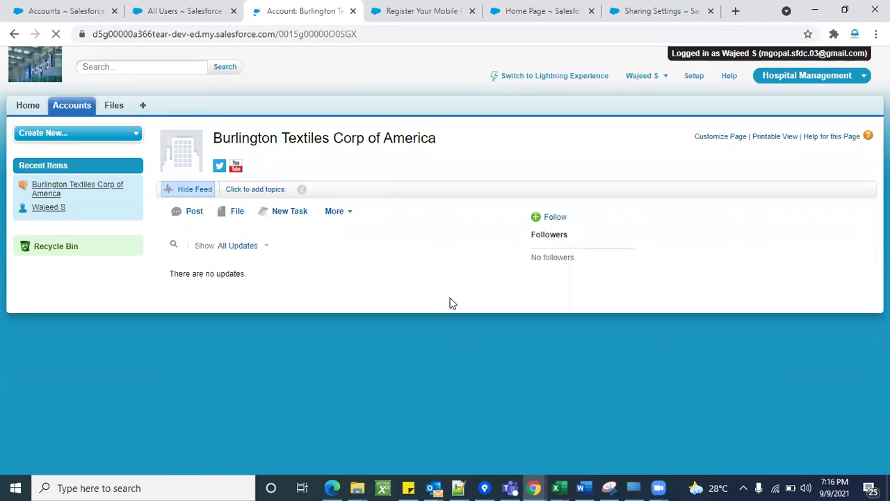
scroll(417, 353, "down", 2)
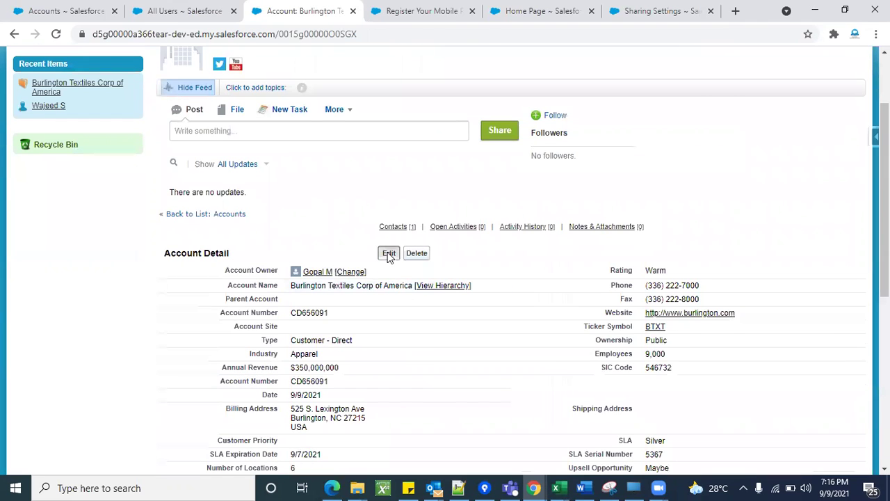
left_click(389, 253)
Enter 'Test' as the account's Description and save the account.
scroll(456, 322, "down", 4)
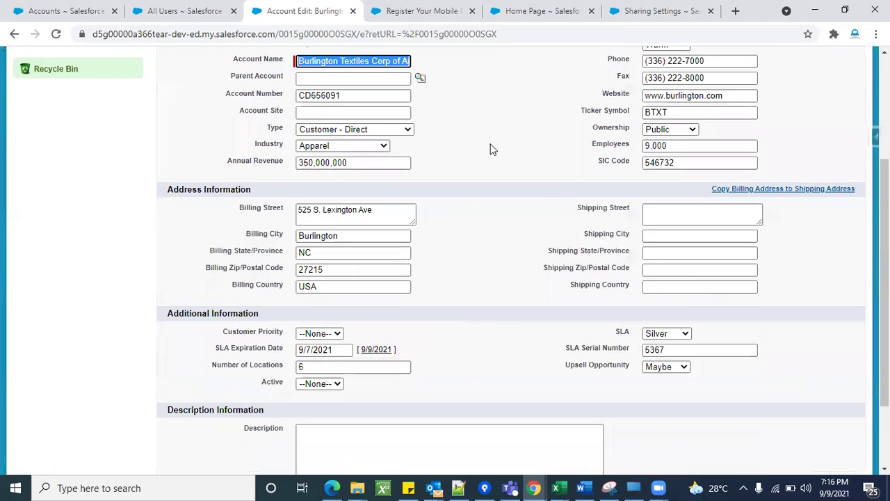
scroll(472, 297, "up", 4)
scroll(471, 297, "down", 4)
scroll(472, 296, "up", 4)
scroll(472, 297, "down", 4)
left_click(325, 358)
type("Test")
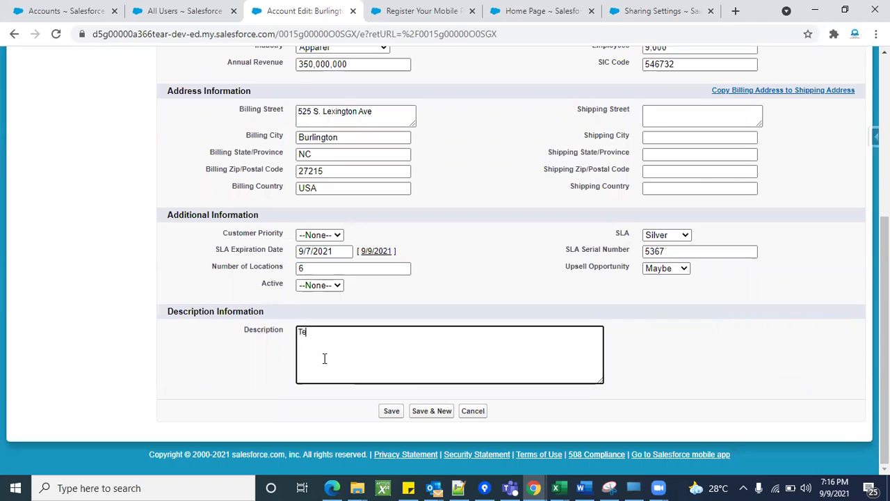
left_click(393, 413)
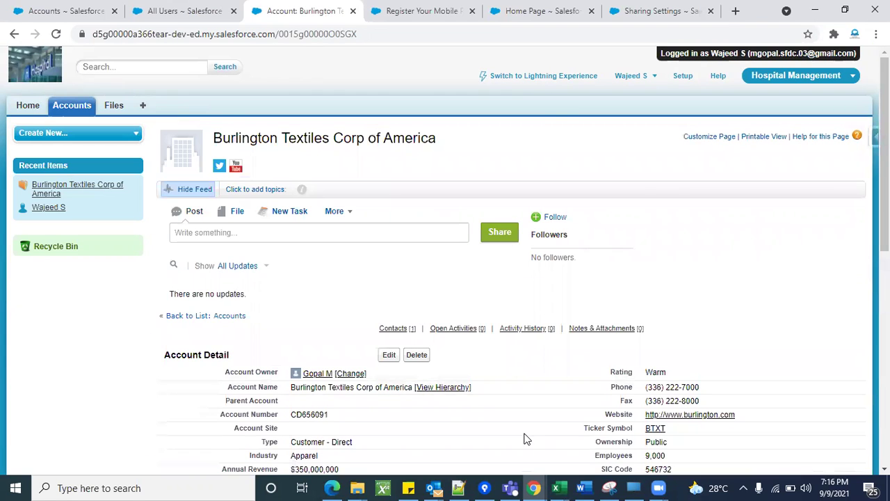
scroll(527, 438, "down", 5)
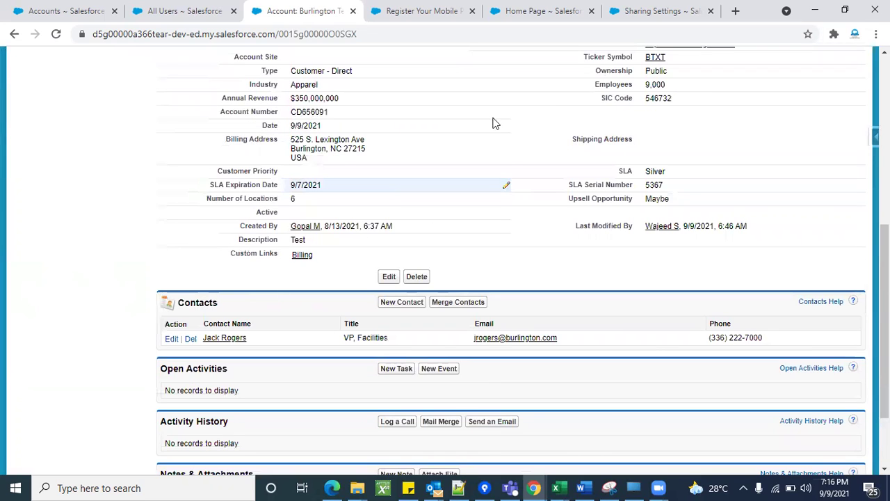
scroll(431, 186, "up", 5)
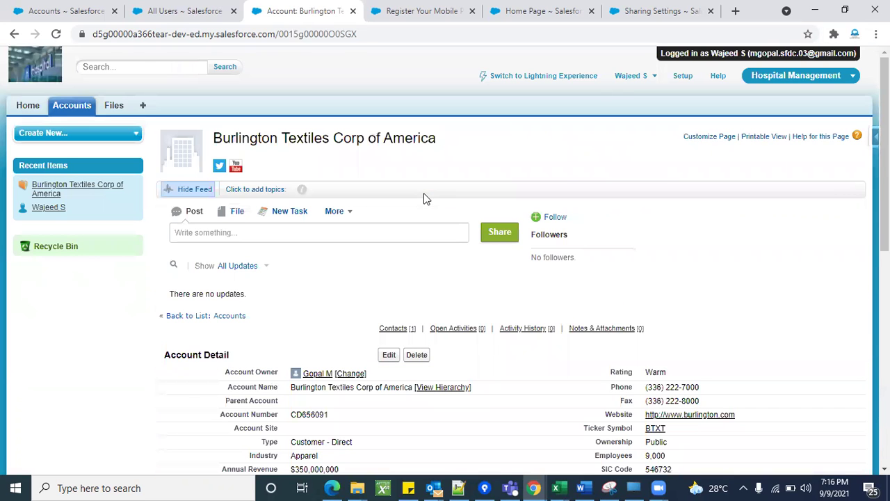
left_click(628, 81)
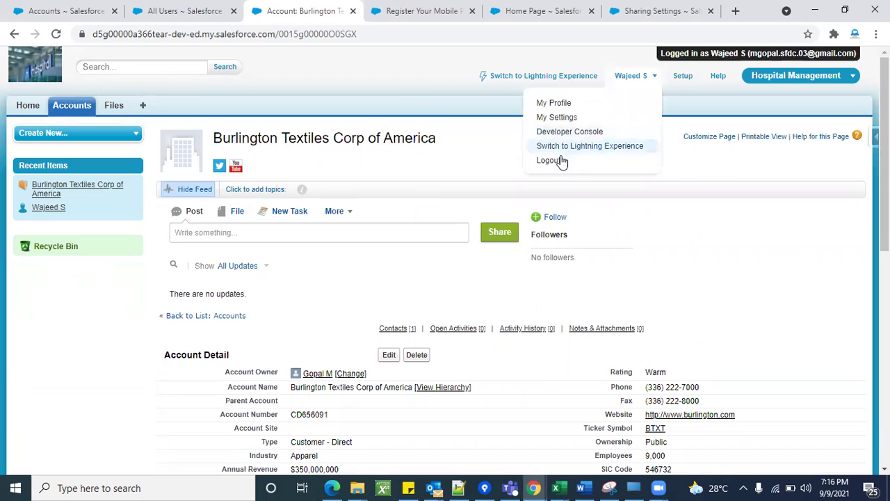
Log out of the test user and sign back in with the saved administrator username.
left_click(561, 160)
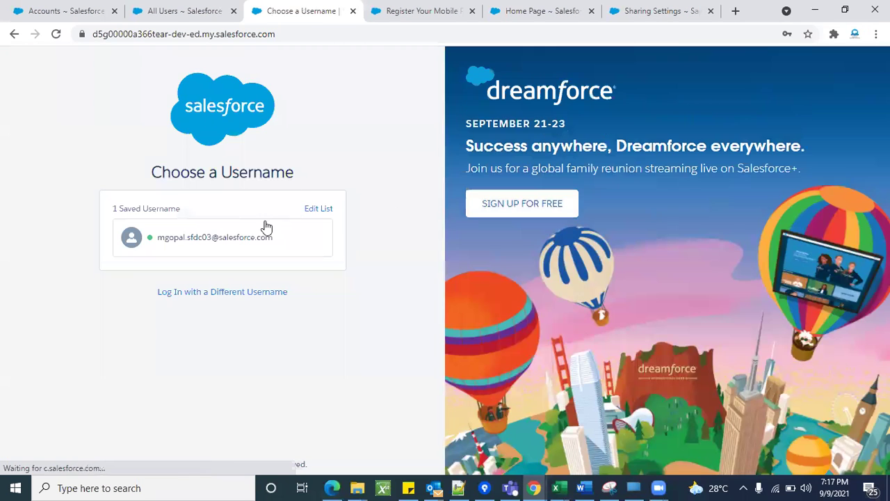
left_click(262, 234)
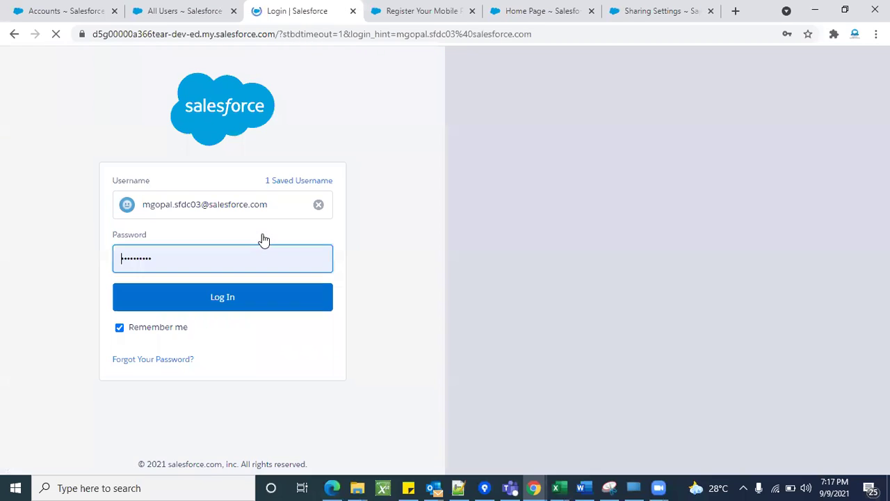
left_click(208, 306)
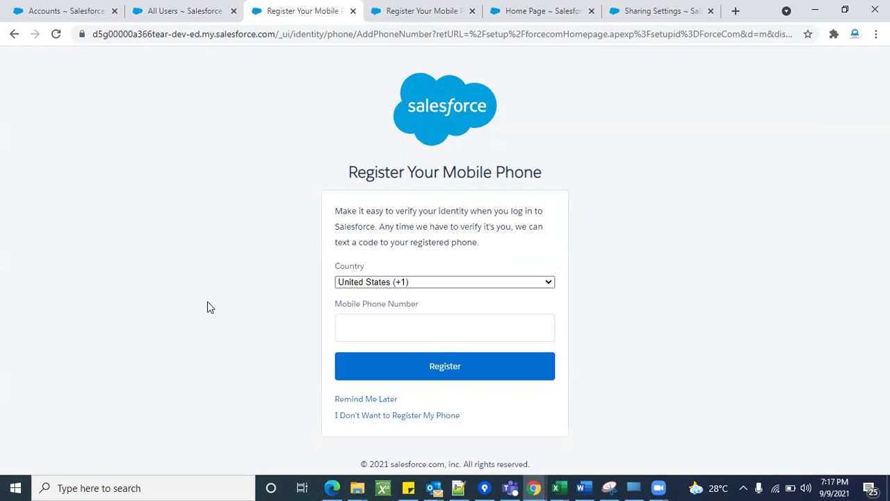
Postpone phone registration on both pages and return to Sharing Settings.
left_click(353, 401)
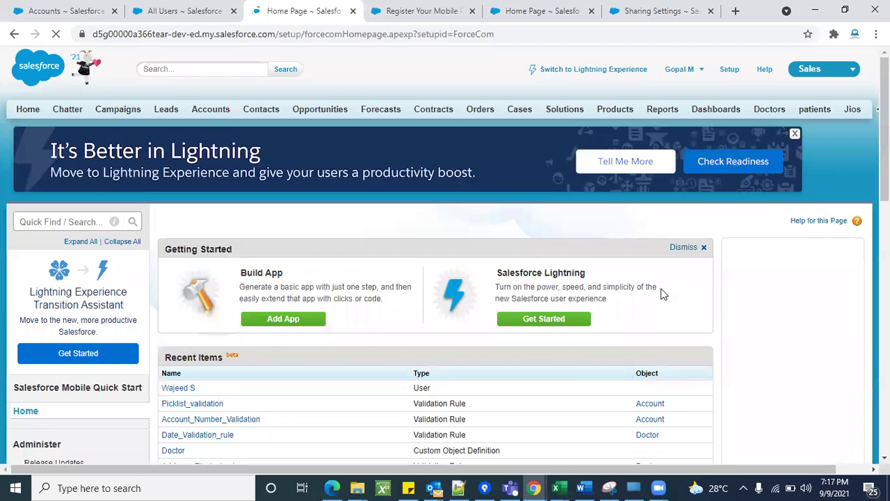
left_click(412, 8)
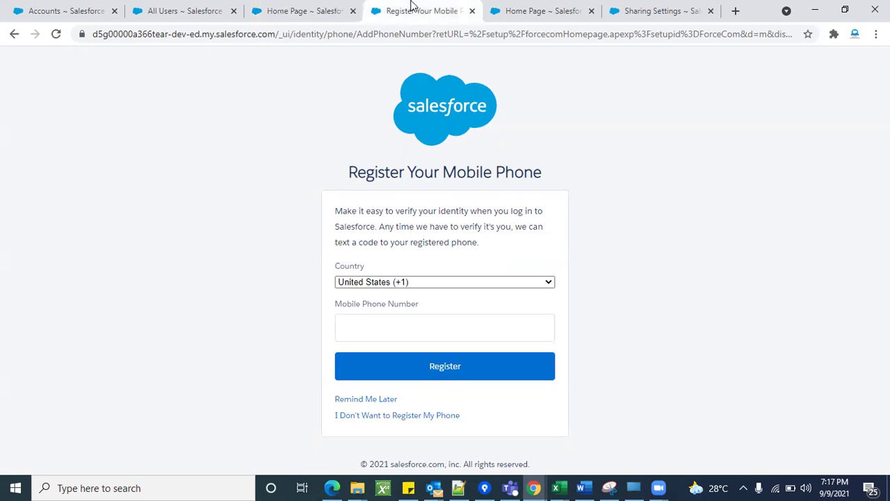
left_click(369, 402)
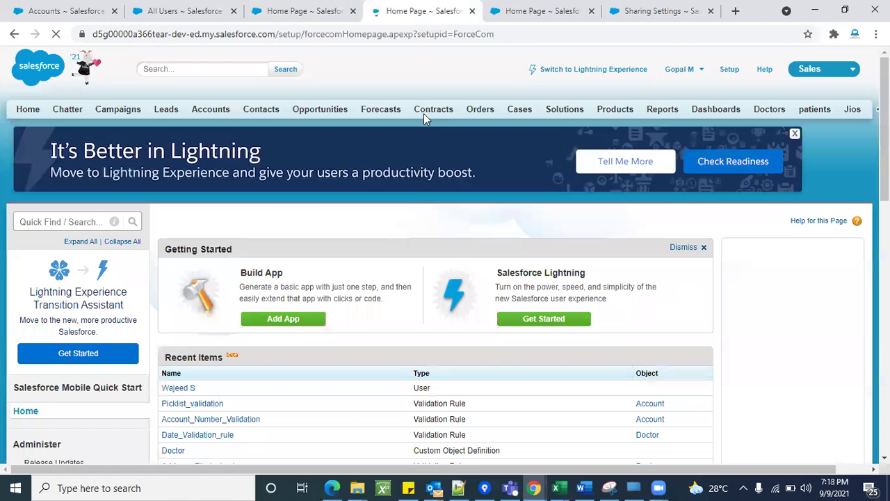
left_click(664, 10)
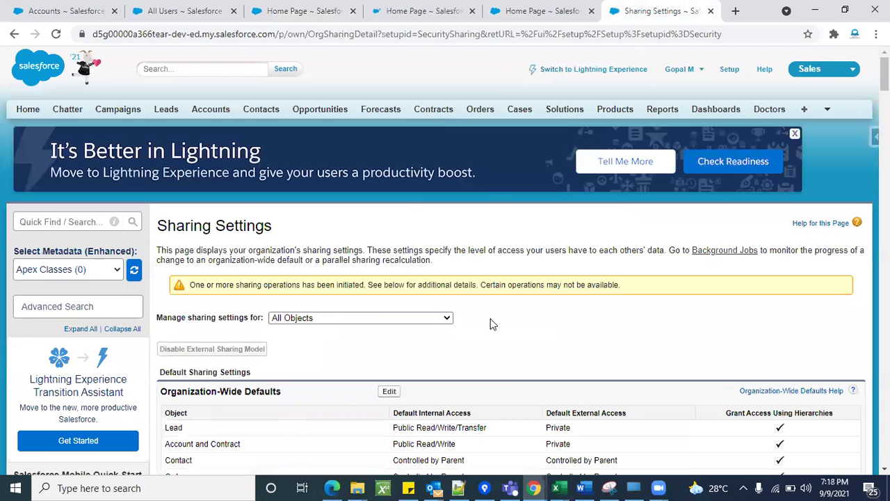
scroll(508, 387, "down", 3)
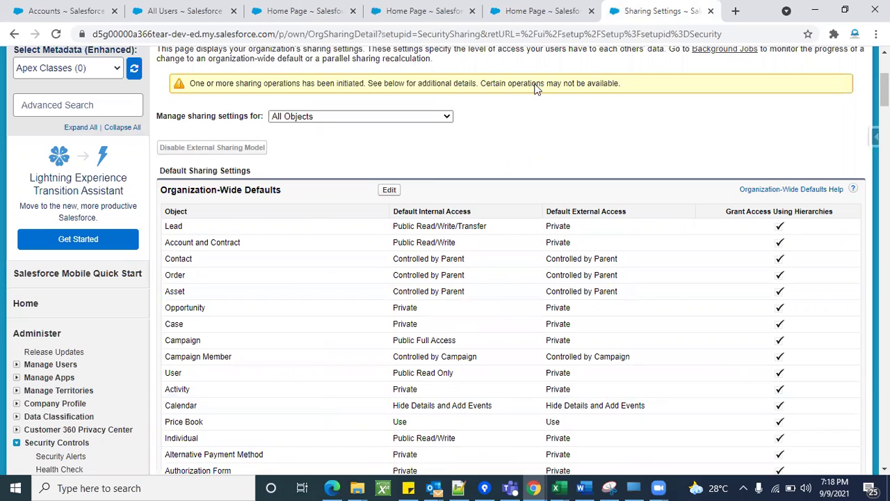
scroll(533, 312, "down", 1)
scroll(532, 312, "up", 1)
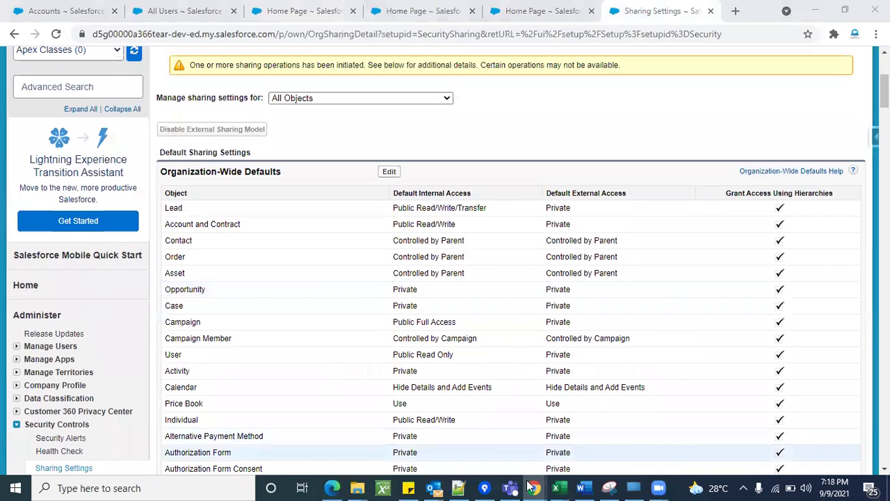
mouse_move(532, 487)
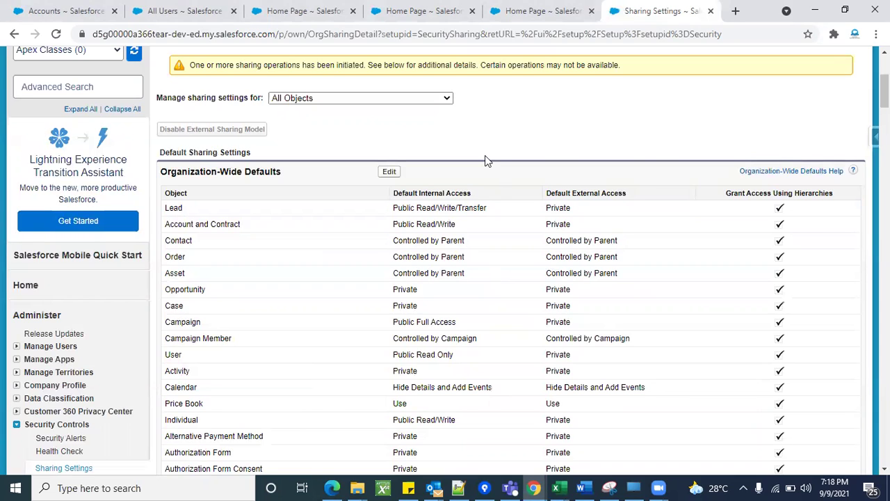
triple_click(235, 174)
double_click(235, 173)
left_click(235, 174)
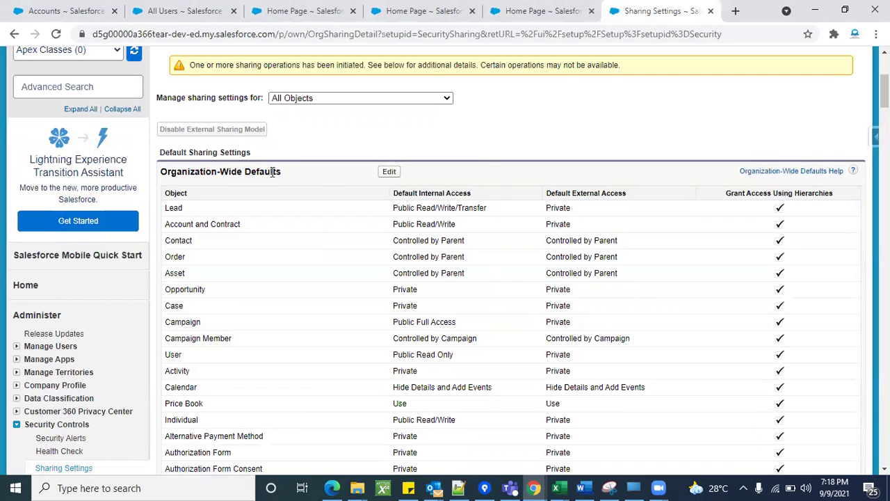
triple_click(416, 226)
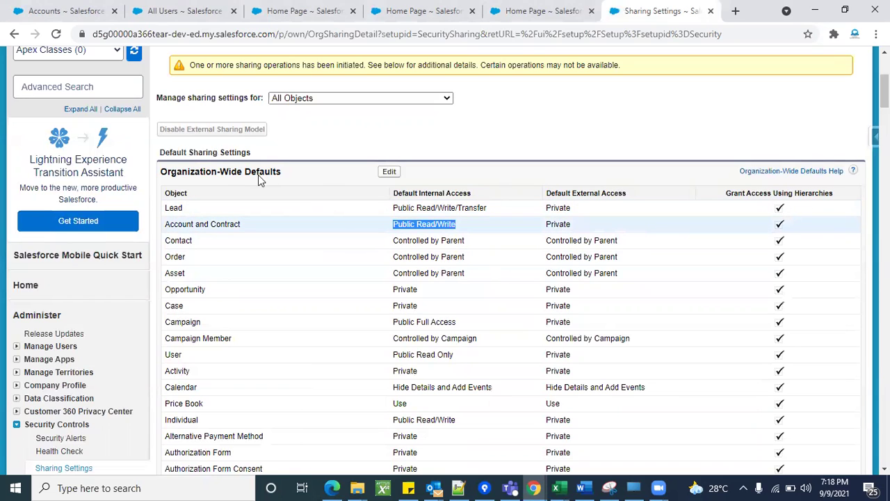
left_click(401, 238)
double_click(401, 238)
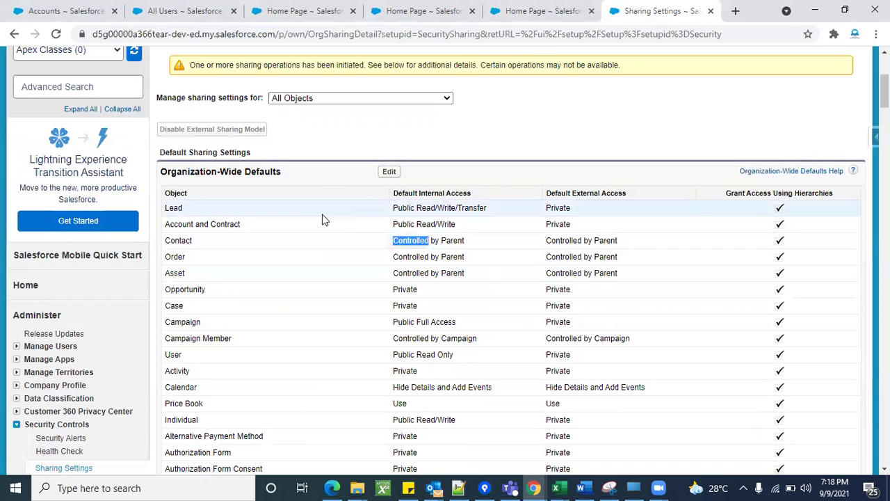
left_click(373, 226)
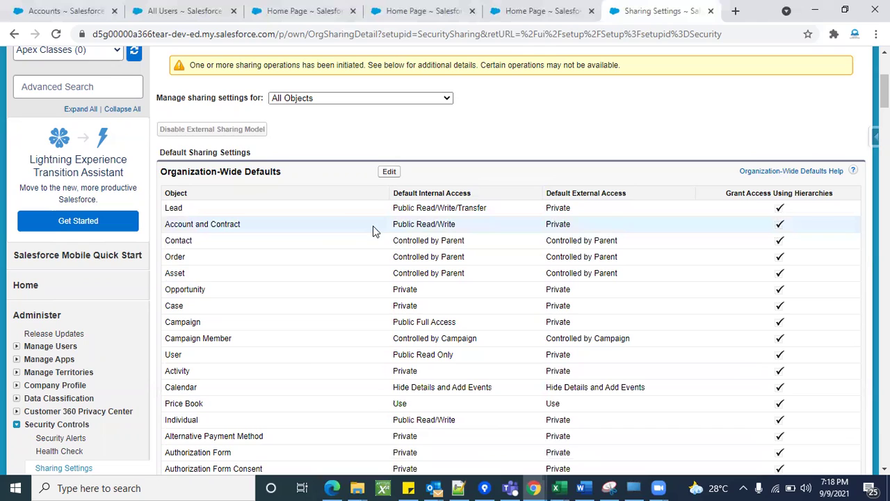
triple_click(429, 224)
left_click(537, 175)
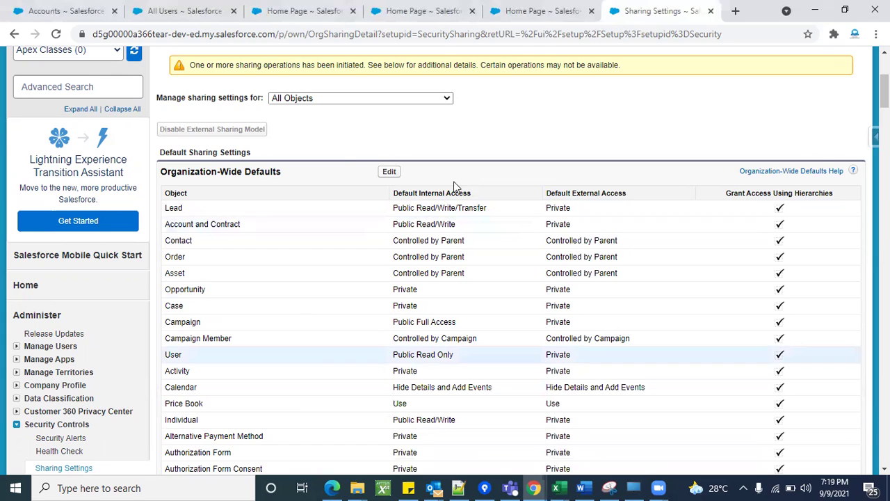
triple_click(186, 172)
left_click(293, 169)
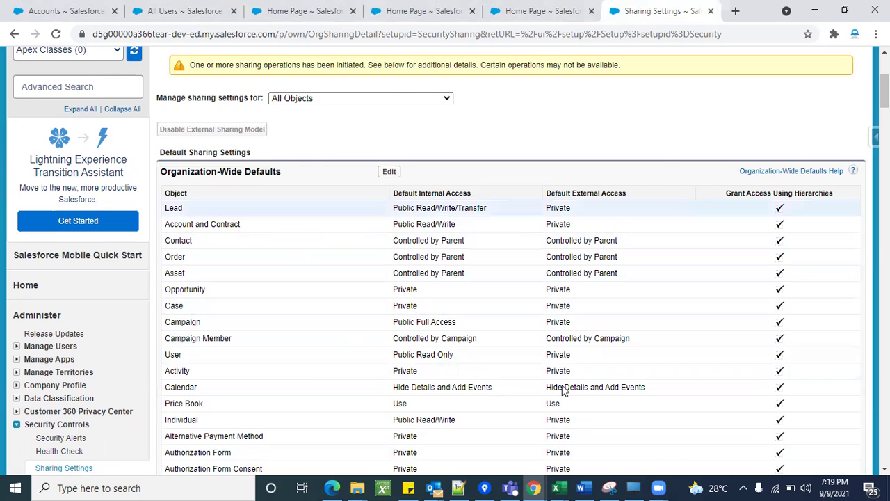
triple_click(198, 171)
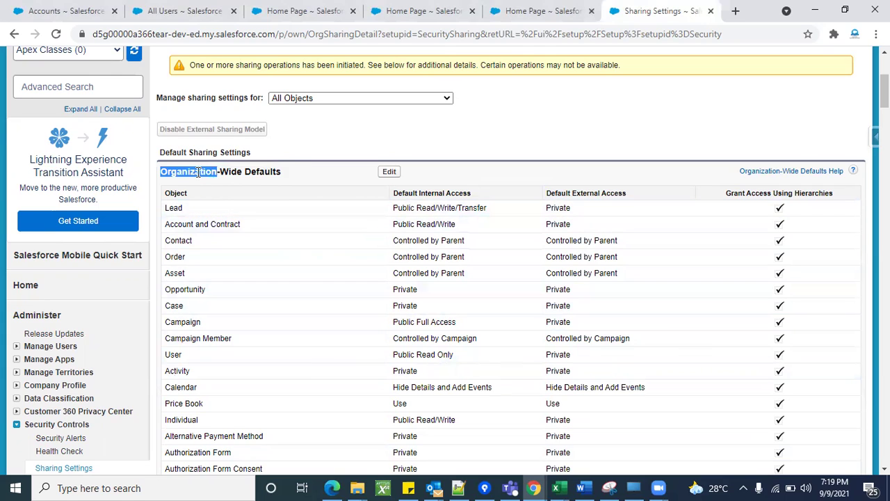
left_click(291, 174)
double_click(185, 172)
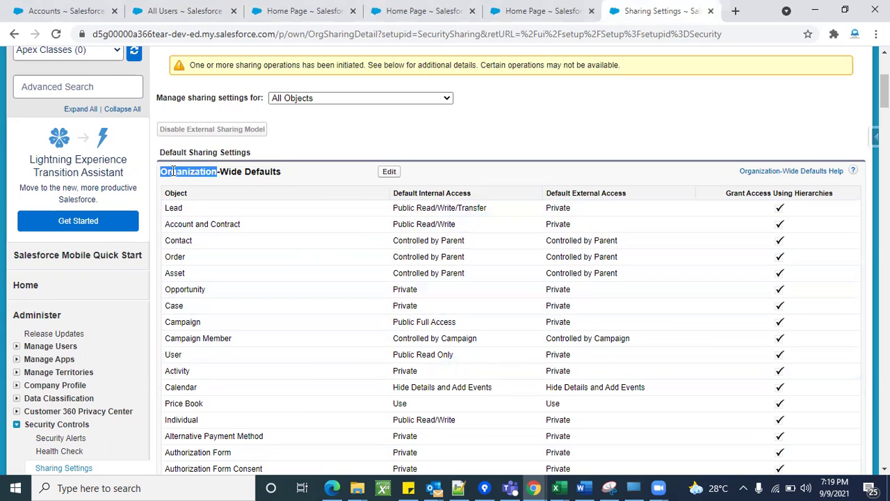
double_click(229, 171)
left_click(267, 170)
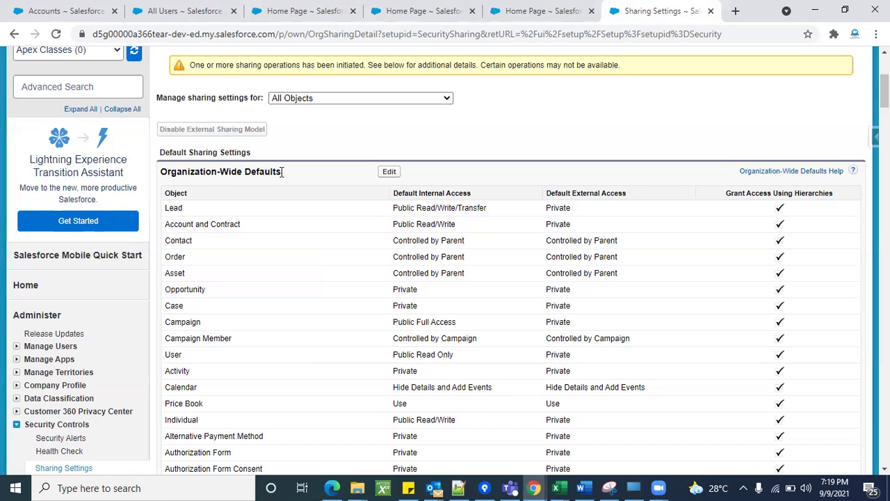
left_click(388, 171)
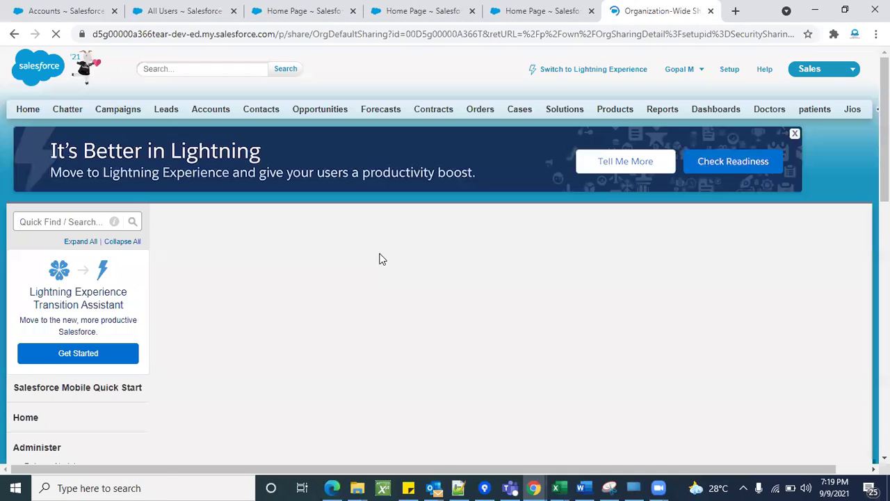
scroll(380, 254, "down", 3)
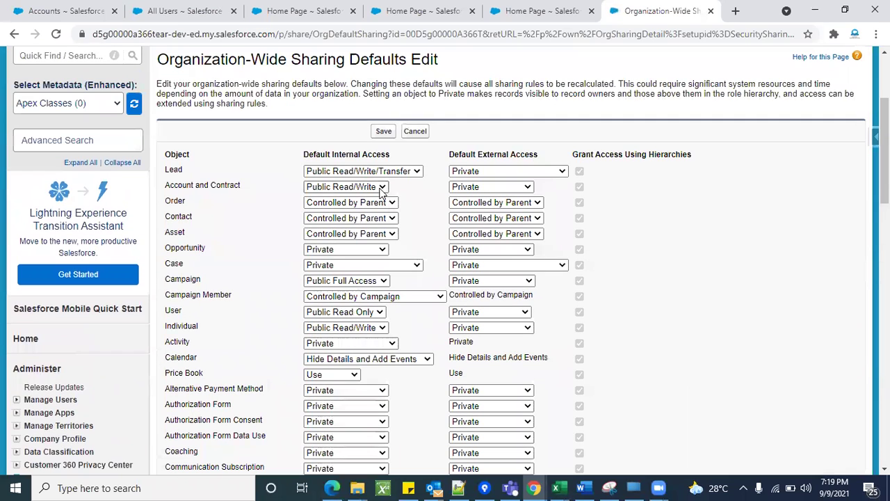
left_click(379, 188)
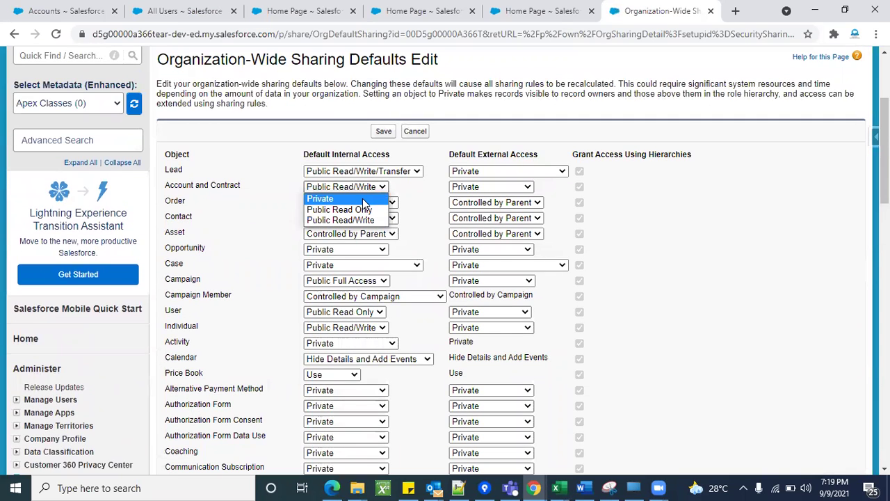
left_click(362, 200)
left_click(384, 132)
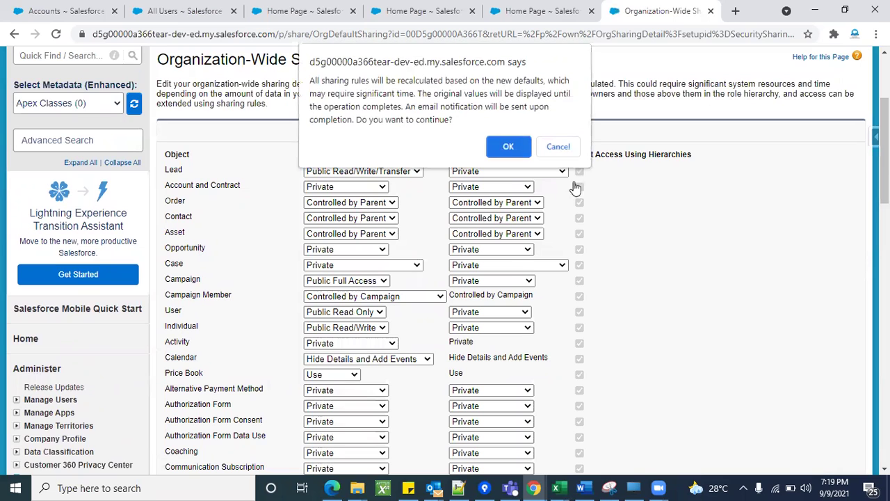
left_click(508, 145)
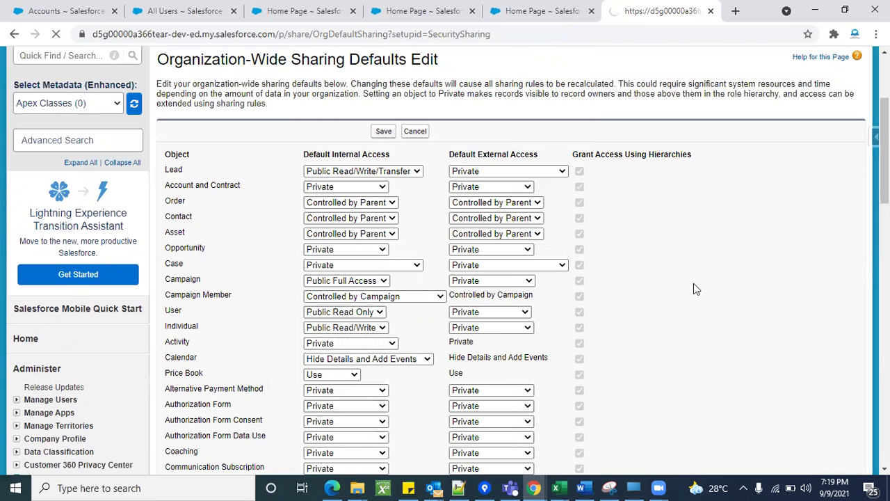
scroll(519, 326, "down", 5)
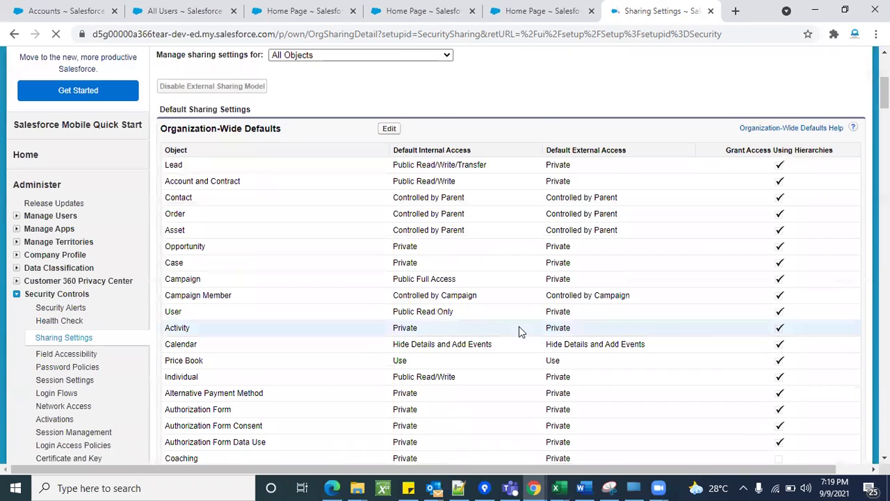
scroll(519, 330, "down", 2)
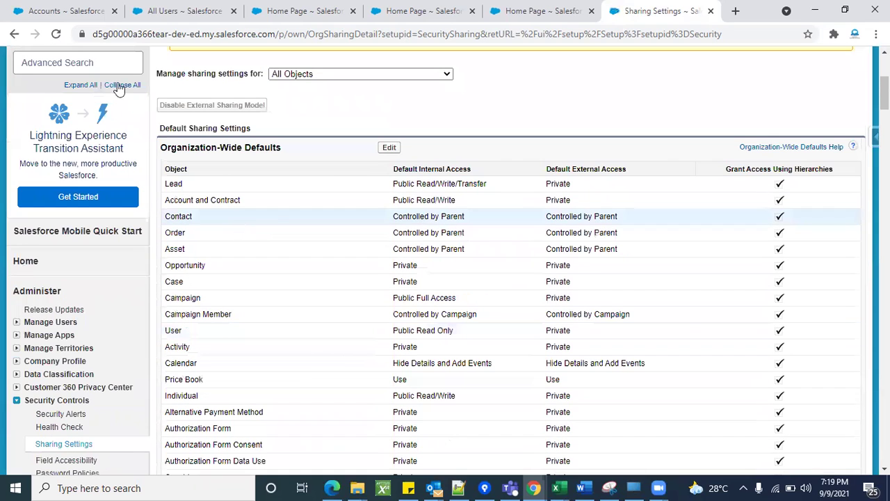
left_click(56, 33)
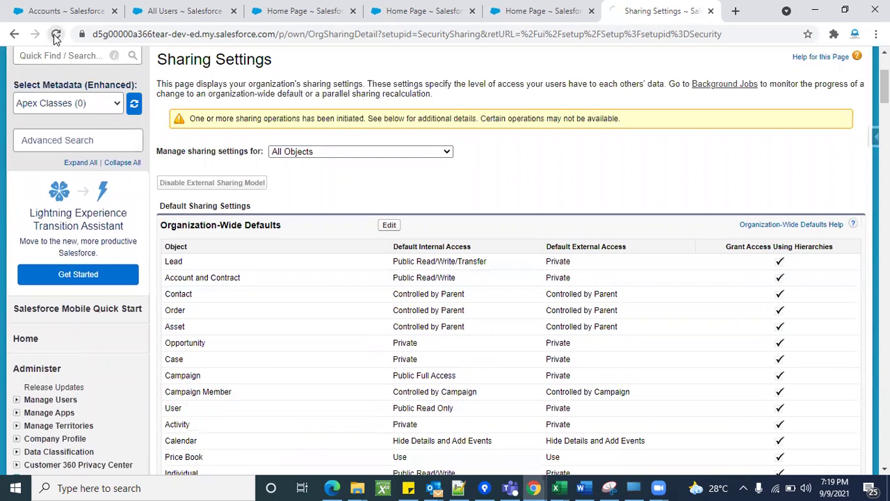
left_click(56, 34)
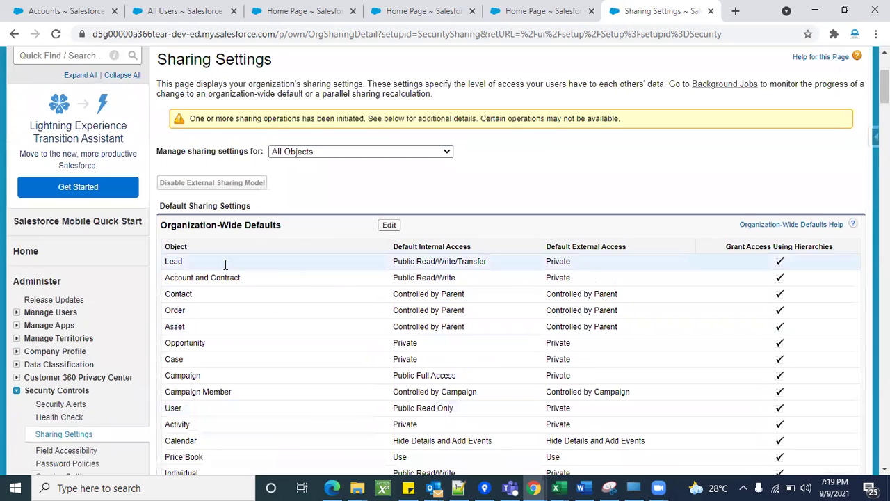
left_click(55, 34)
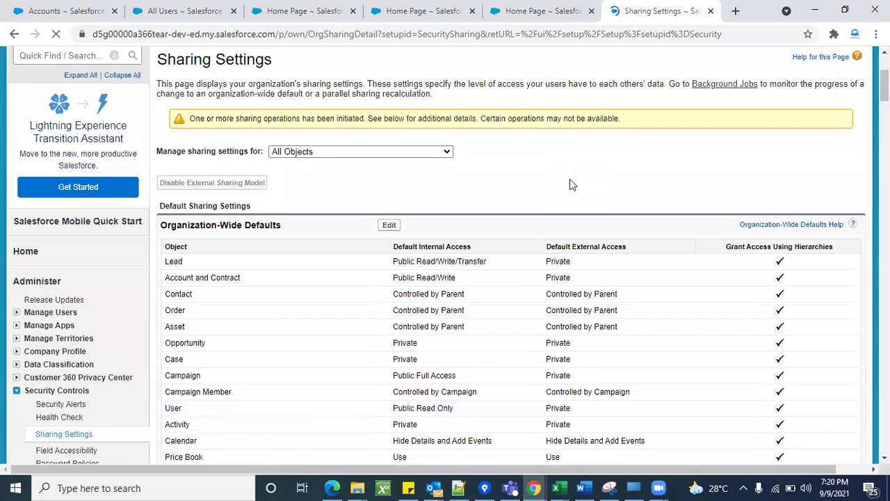
Reload Sharing Settings until Account and Contract default access reads Private.
left_click(56, 34)
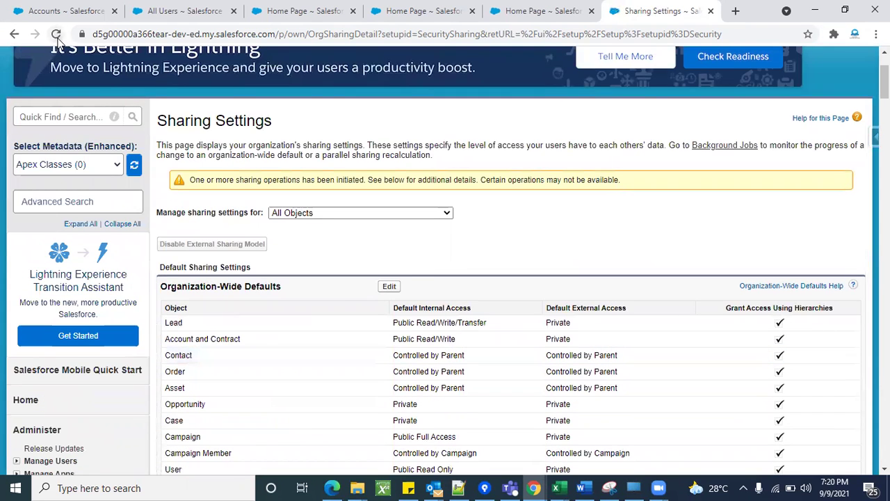
left_click(58, 39)
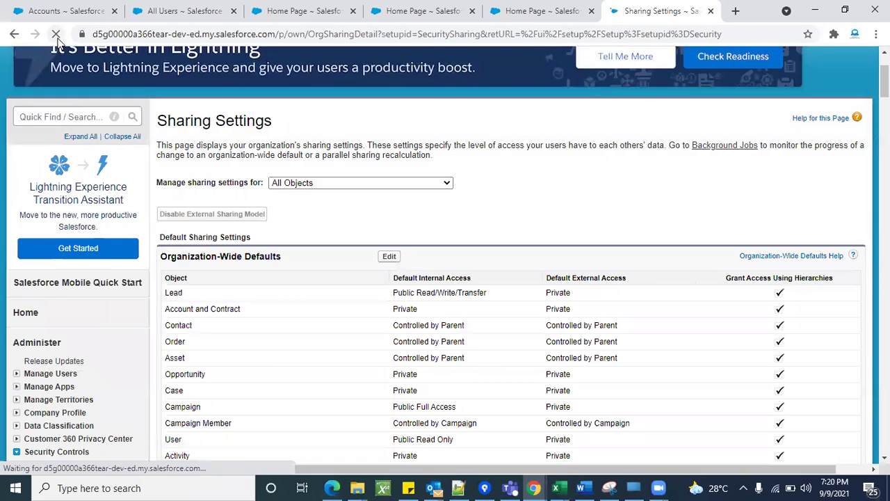
scroll(235, 377, "down", 1)
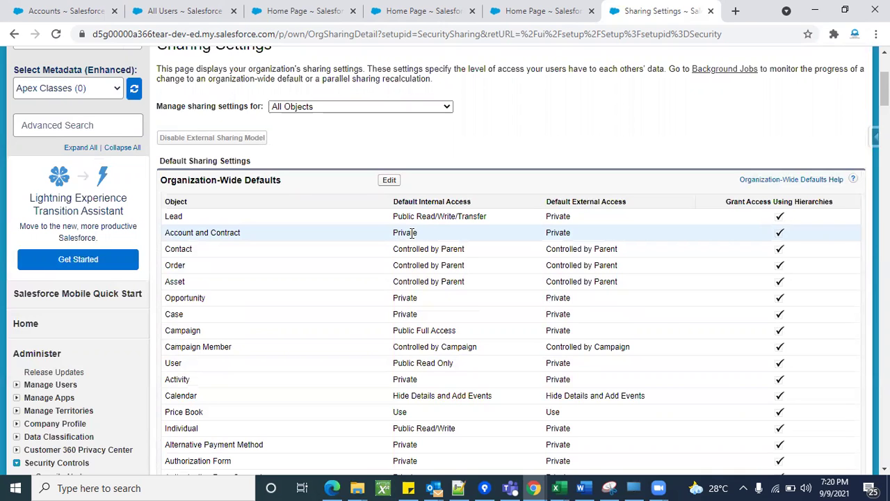
scroll(418, 358, "down", 20)
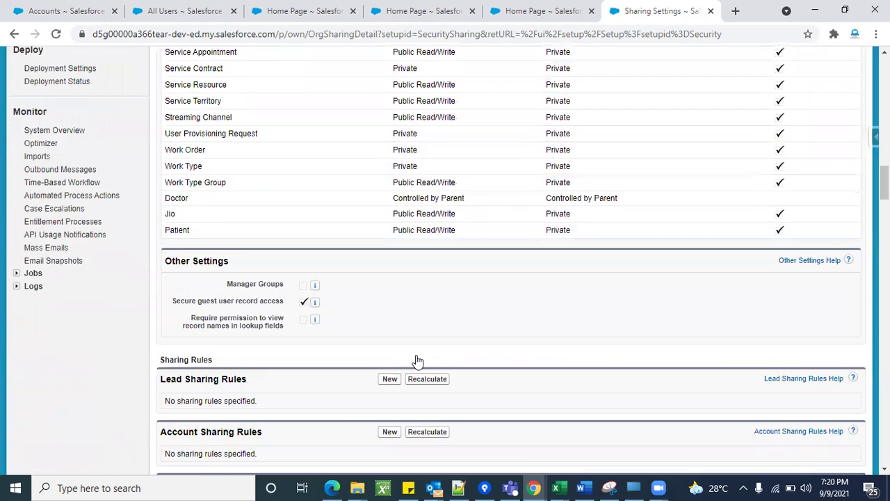
scroll(417, 361, "up", 2)
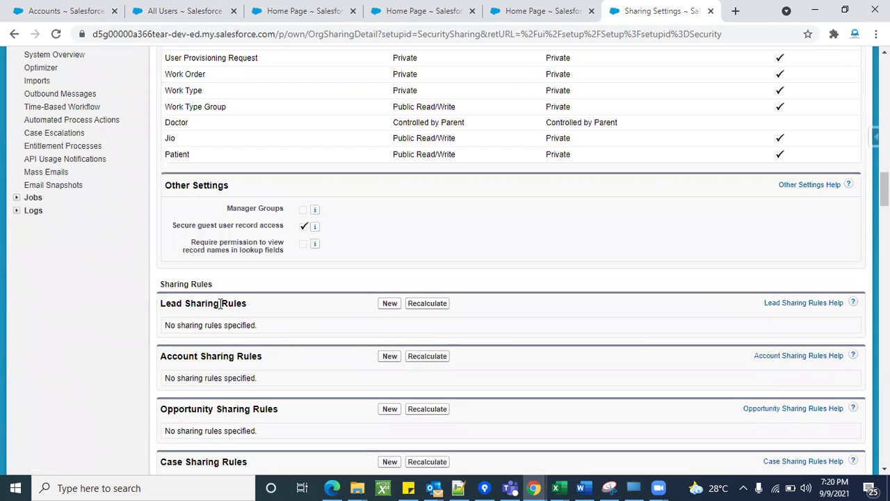
scroll(209, 292, "down", 1)
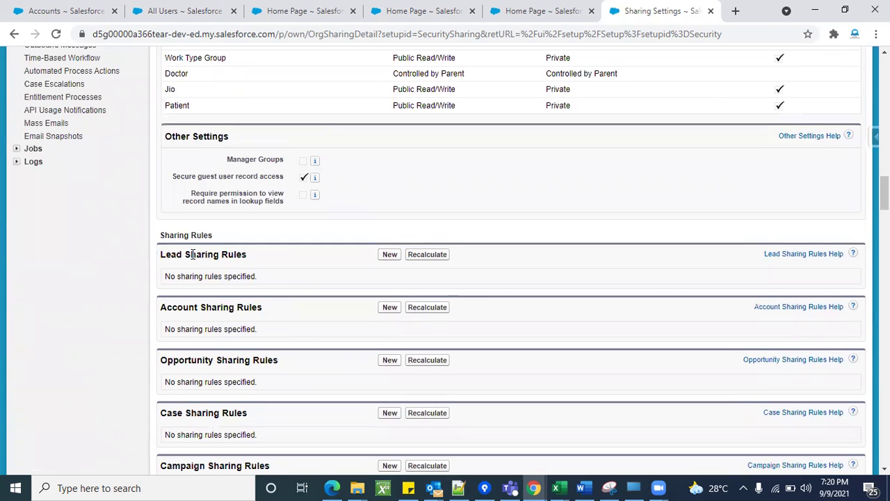
triple_click(192, 254)
scroll(269, 278, "down", 2)
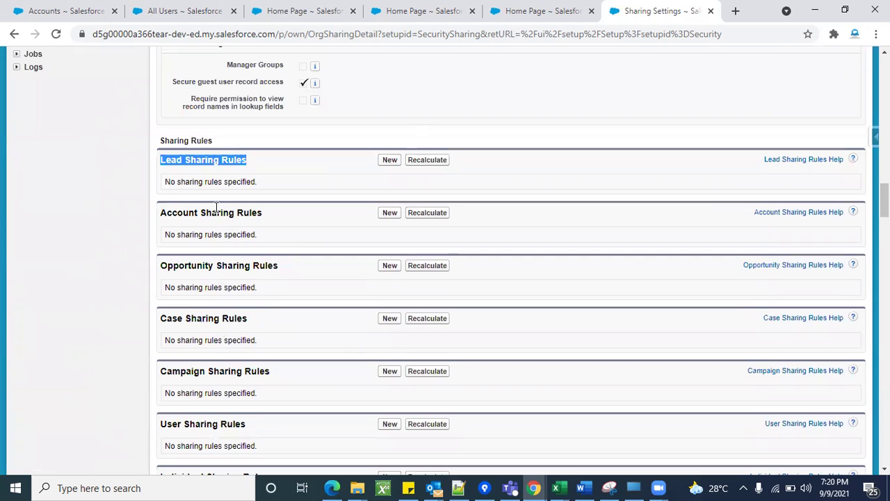
triple_click(216, 209)
left_click_drag(208, 266, 260, 272)
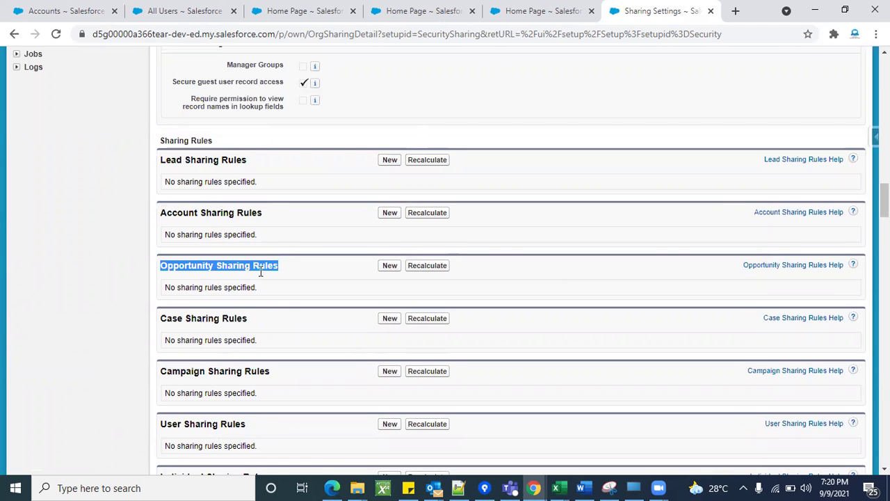
scroll(263, 365, "down", 8)
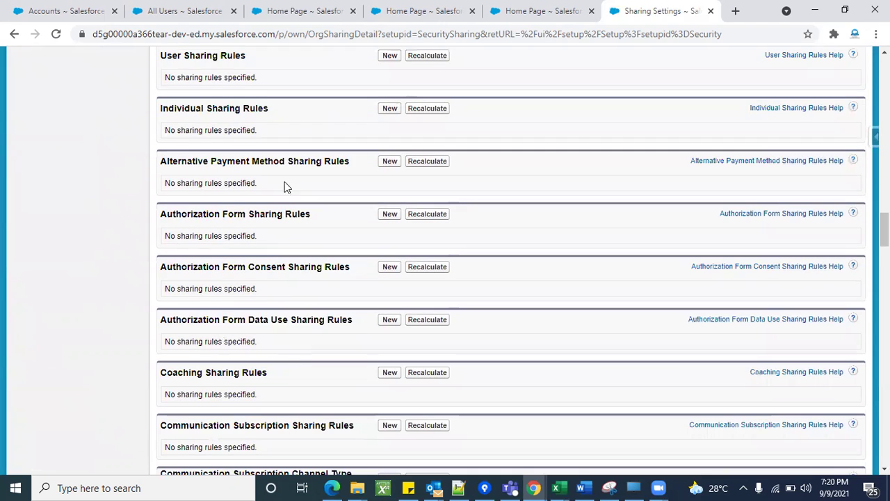
scroll(292, 354, "up", 15)
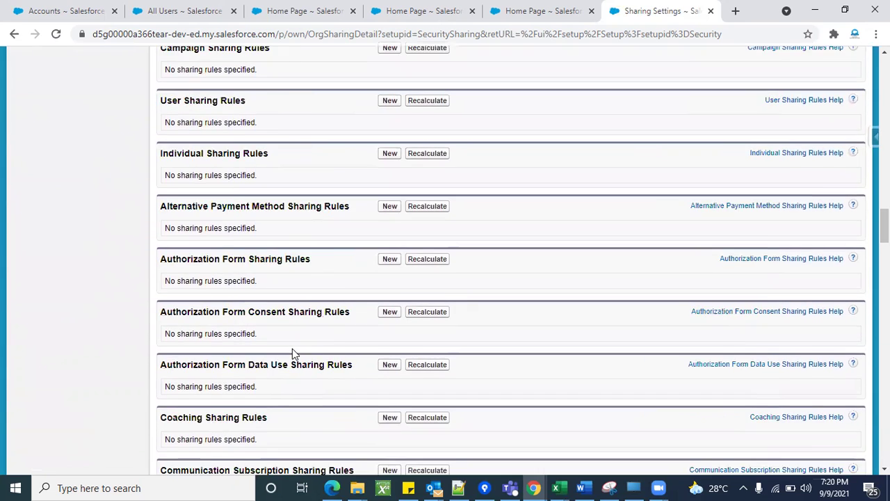
scroll(292, 354, "down", 2)
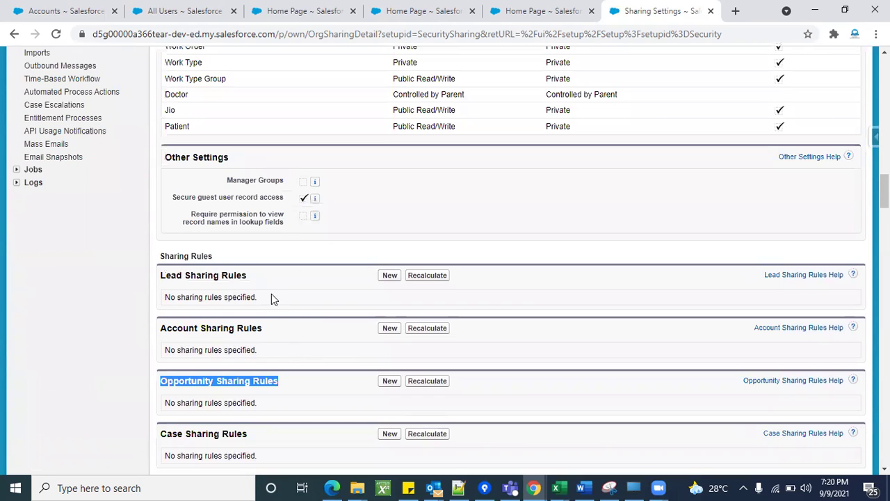
left_click(128, 350)
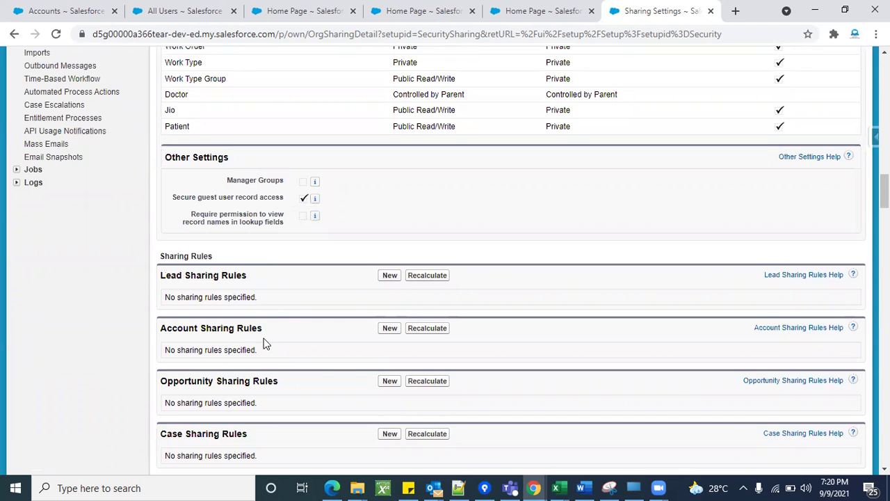
scroll(310, 342, "up", 20)
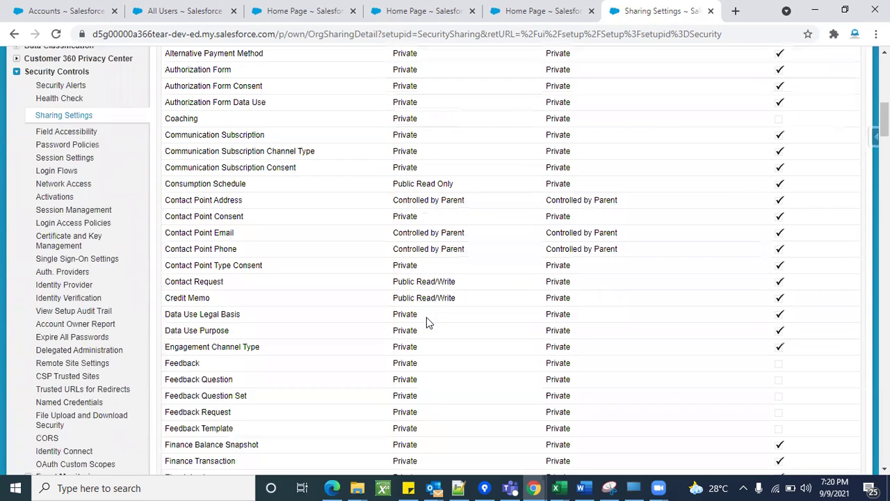
scroll(383, 306, "down", 3)
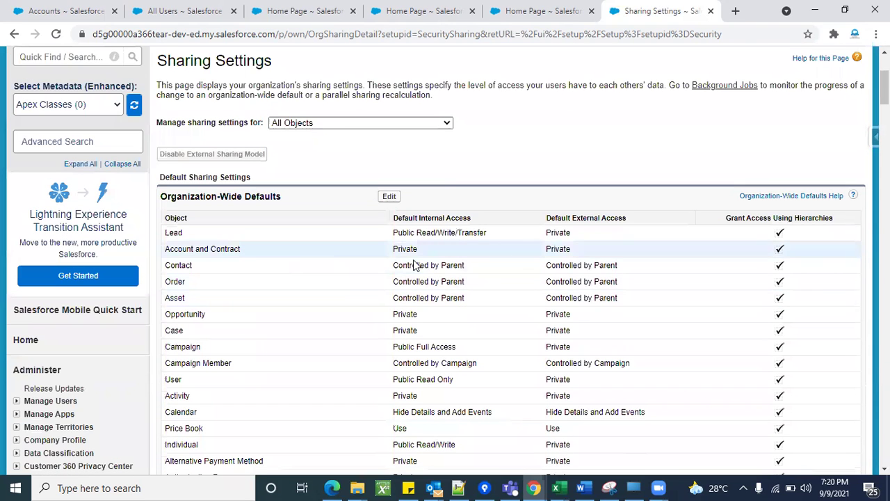
scroll(364, 324, "down", 15)
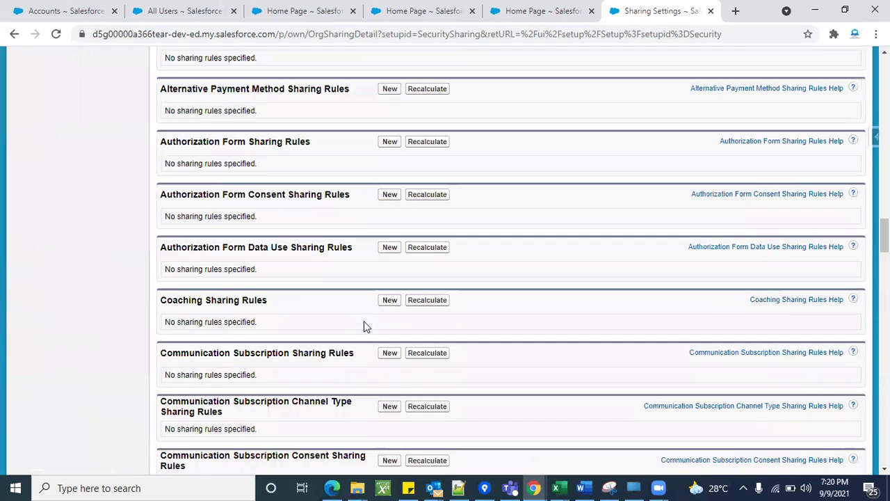
scroll(317, 280, "up", 2)
scroll(316, 352, "down", 2)
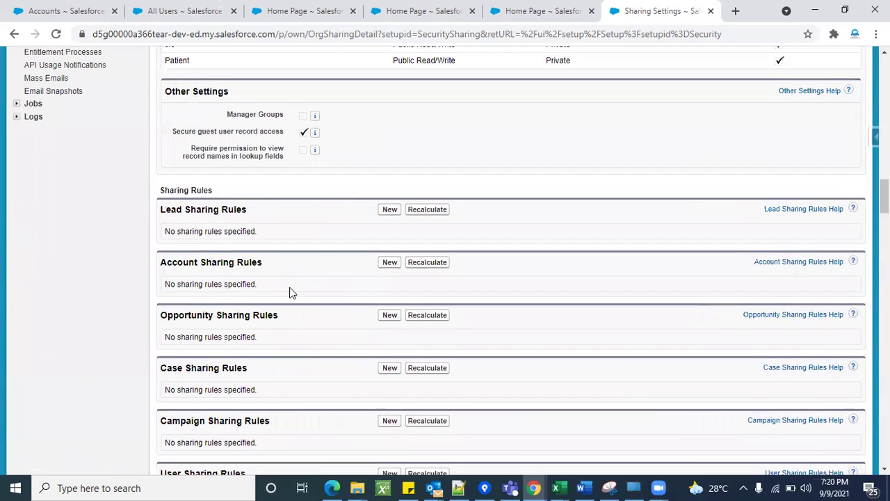
scroll(291, 292, "down", 4)
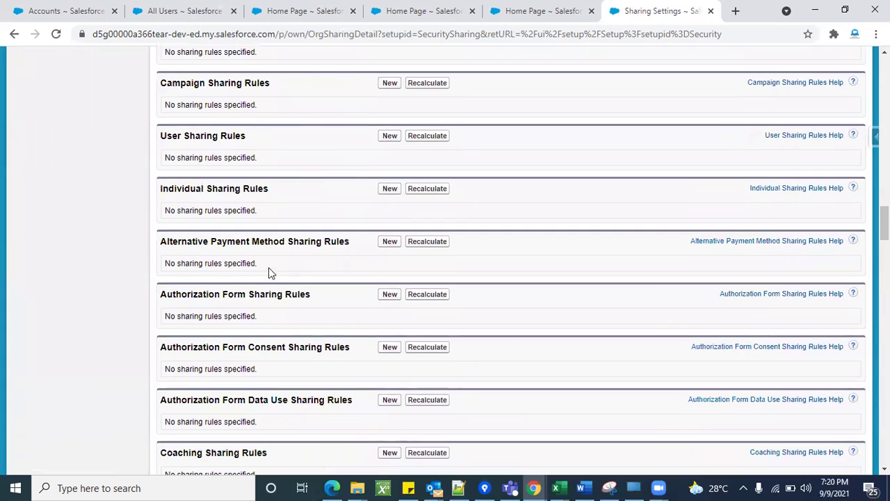
scroll(254, 315, "down", 2)
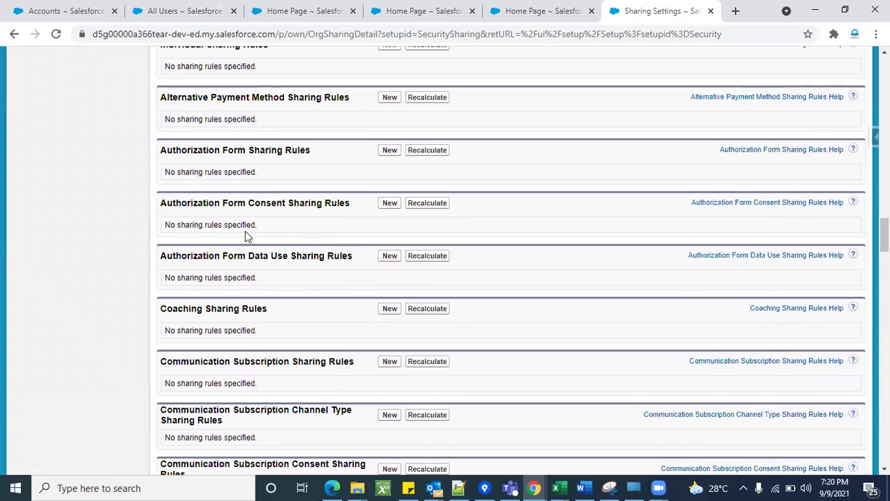
scroll(343, 262, "up", 3)
scroll(342, 260, "up", 2)
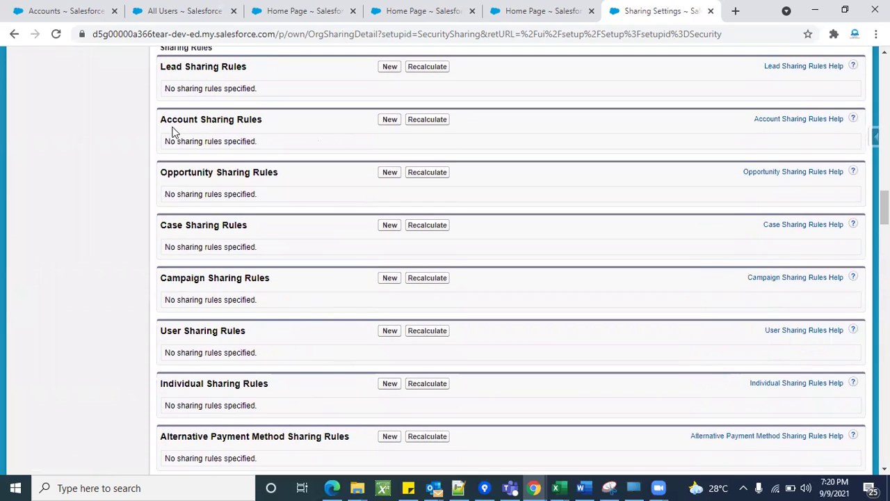
Create a new Account Sharing Rule labelled 'Account sharing rule', letting Rule Name auto-fill as Account_sharing_rule.
left_click(387, 121)
scroll(487, 265, "down", 1)
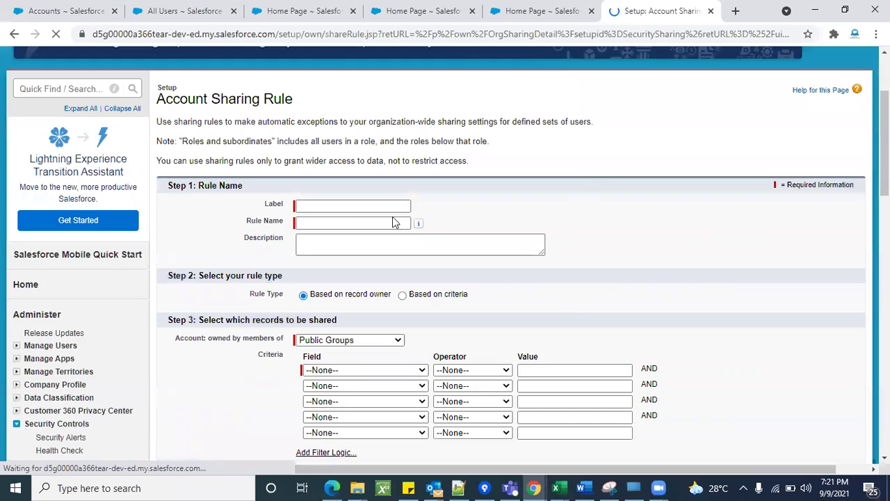
left_click(350, 206)
type("Account re")
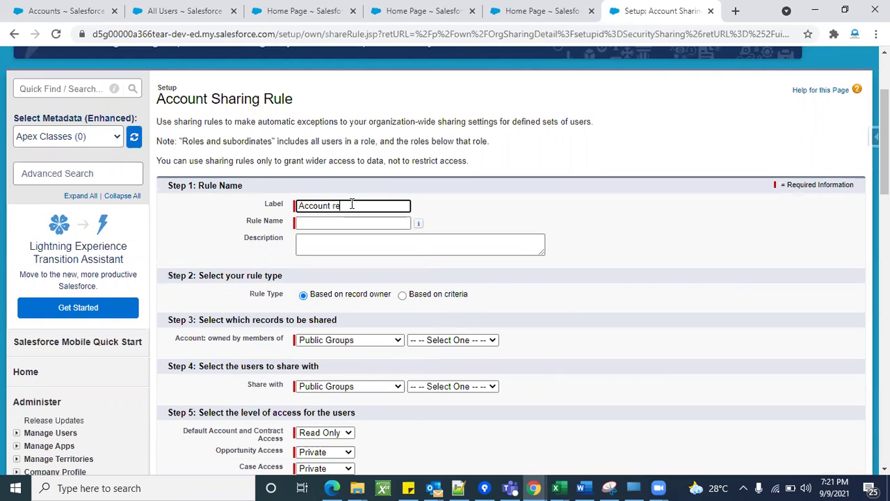
type(" sharing")
key("Tab")
scroll(688, 358, "down", 3)
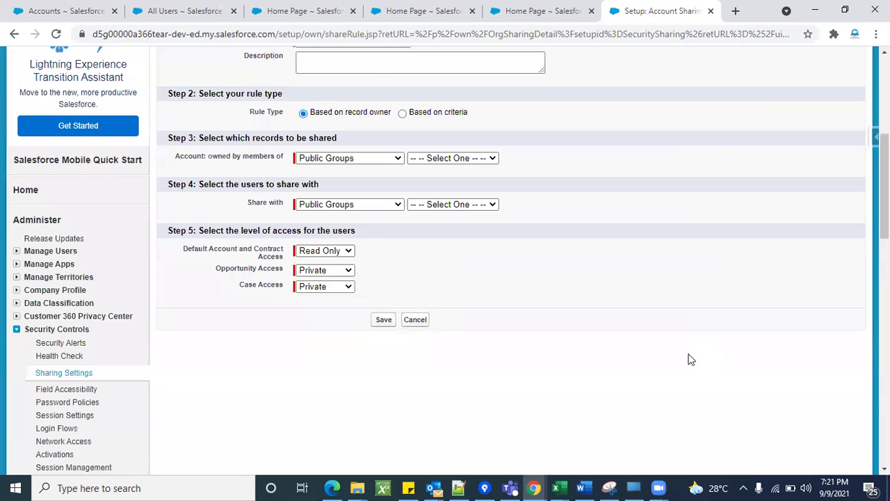
scroll(689, 358, "up", 1)
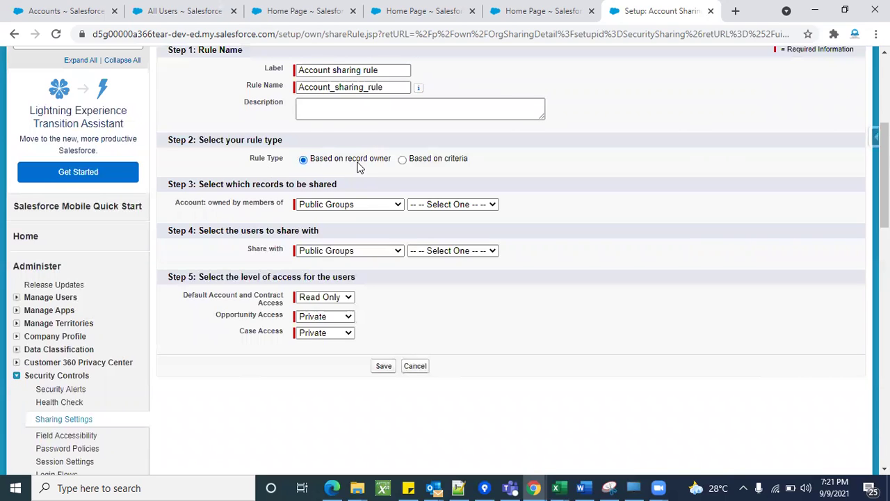
Make the rule criteria-based with a first criterion of Account Name equals the chosen account.
left_click(403, 160)
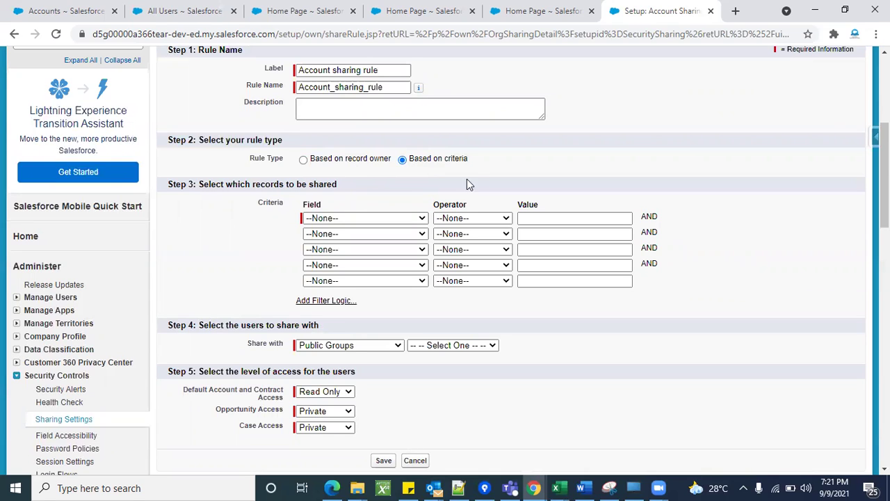
left_click(410, 219)
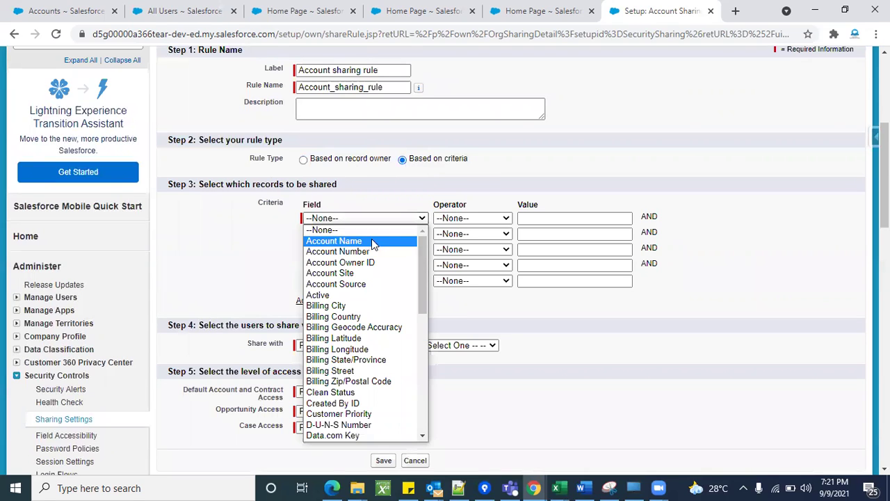
left_click(371, 240)
left_click(445, 218)
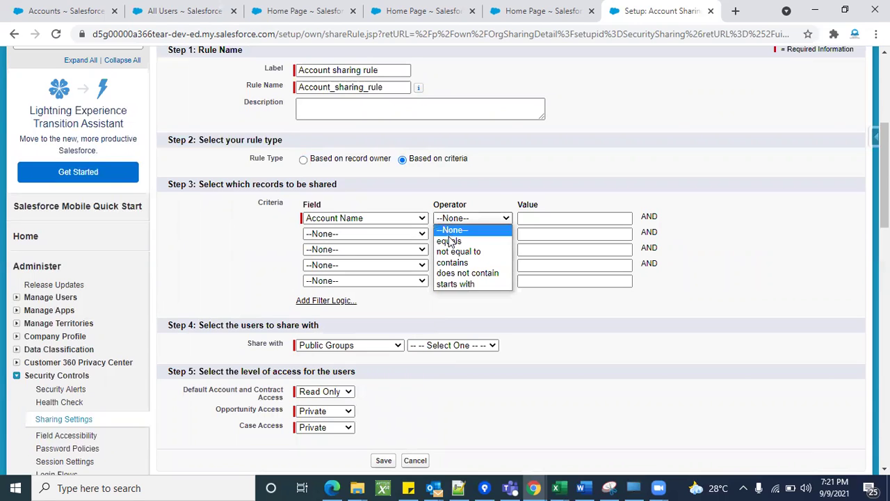
left_click(448, 241)
left_click(554, 219)
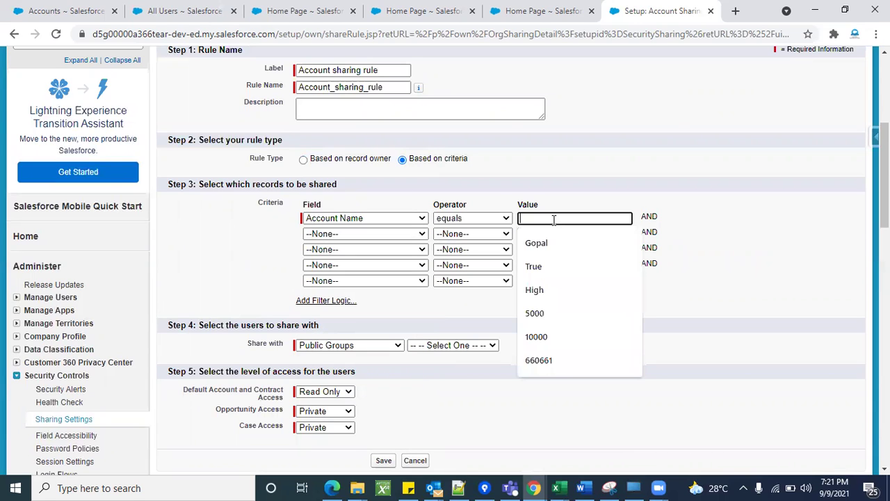
left_click(559, 245)
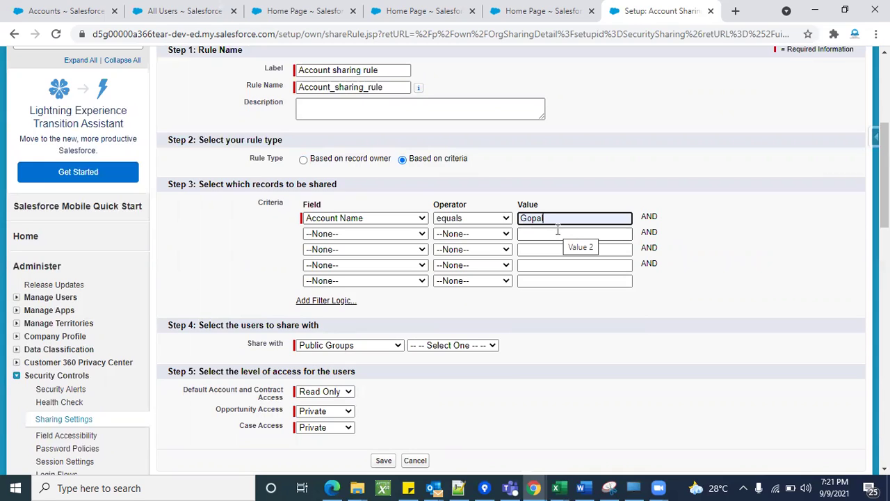
Add a second criterion: Account Number starts with 987.
left_click(381, 237)
left_click(351, 268)
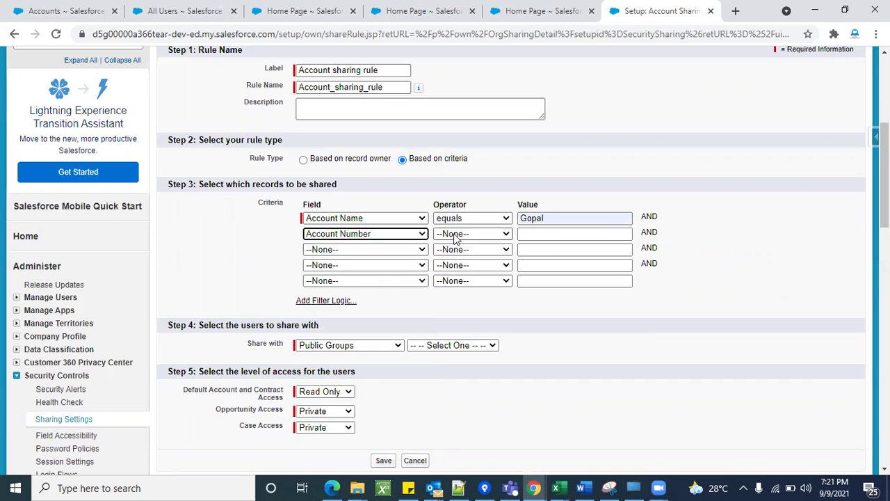
left_click(455, 235)
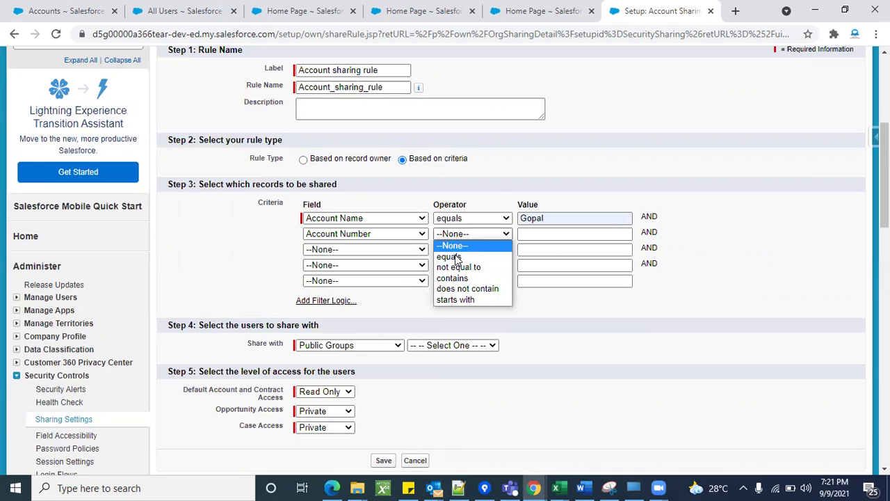
left_click(458, 301)
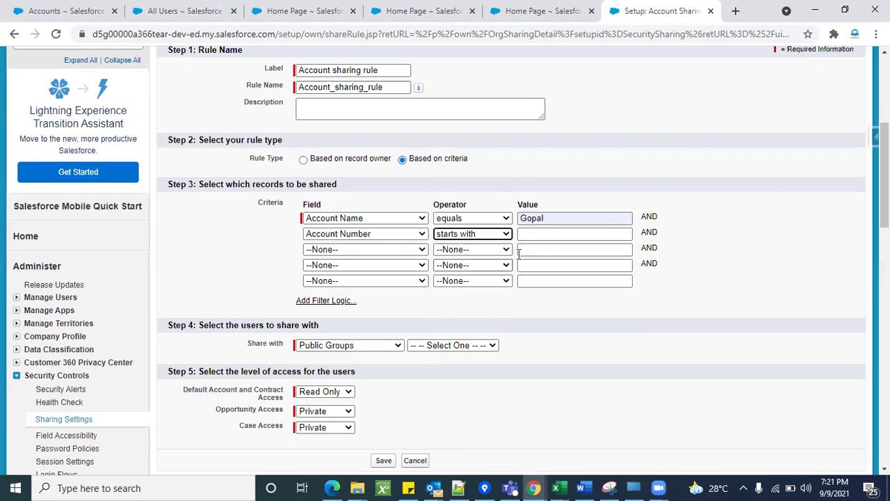
left_click(537, 234)
type("987")
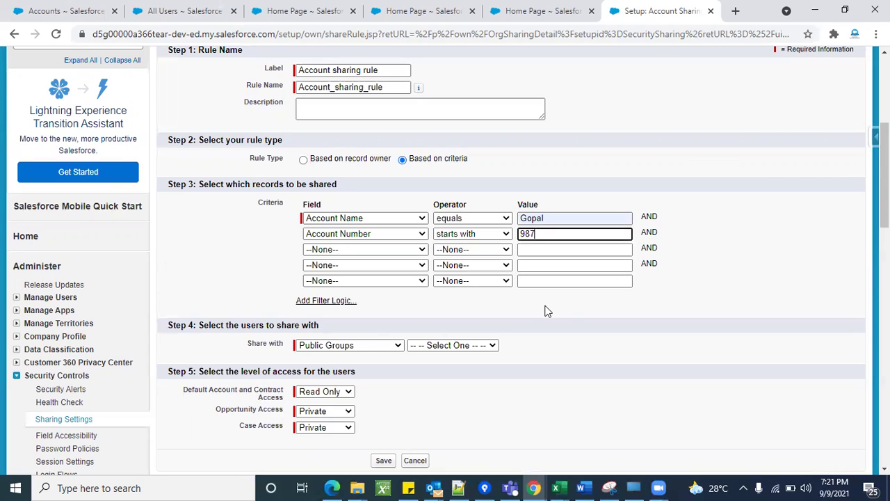
left_click(547, 308)
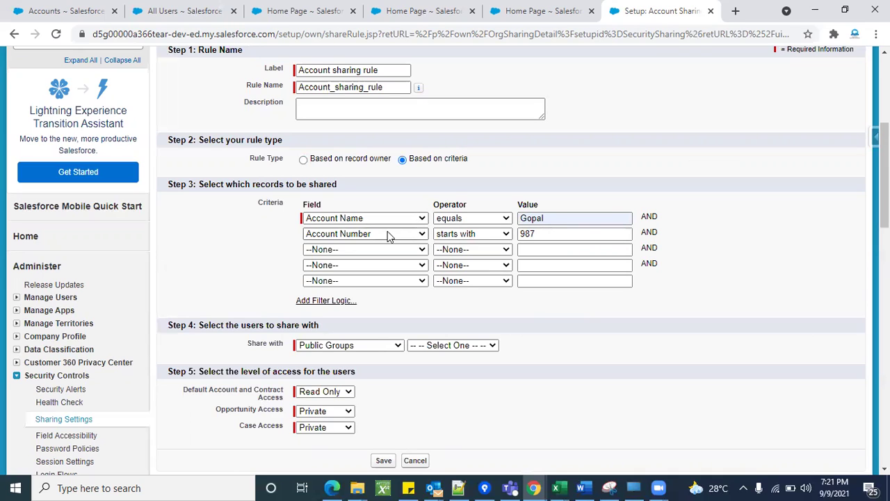
left_click(536, 234)
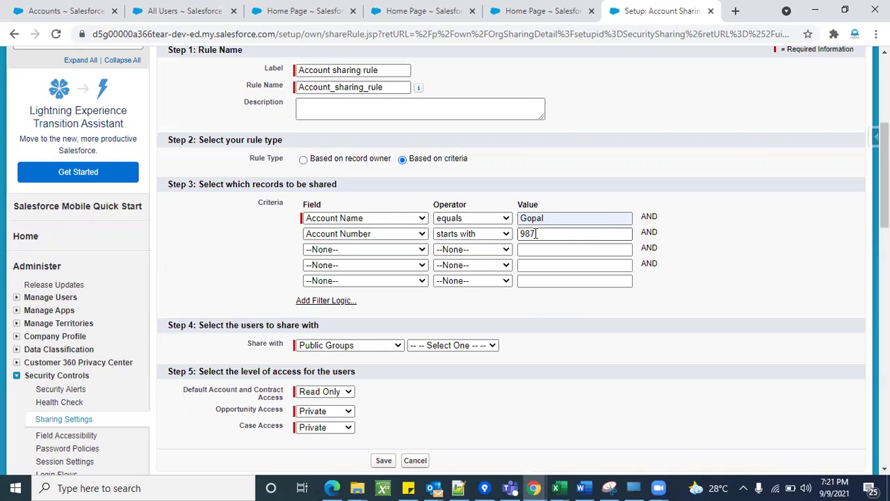
left_click_drag(541, 234, 505, 238)
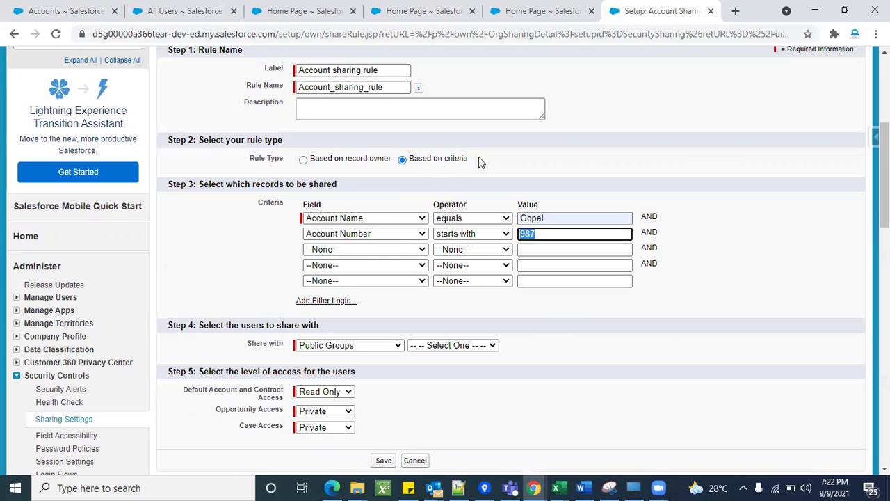
left_click(575, 331)
Select 'Based on record owner' and choose Public Groups: All Internal Users for both owner and share-with.
left_click(303, 160)
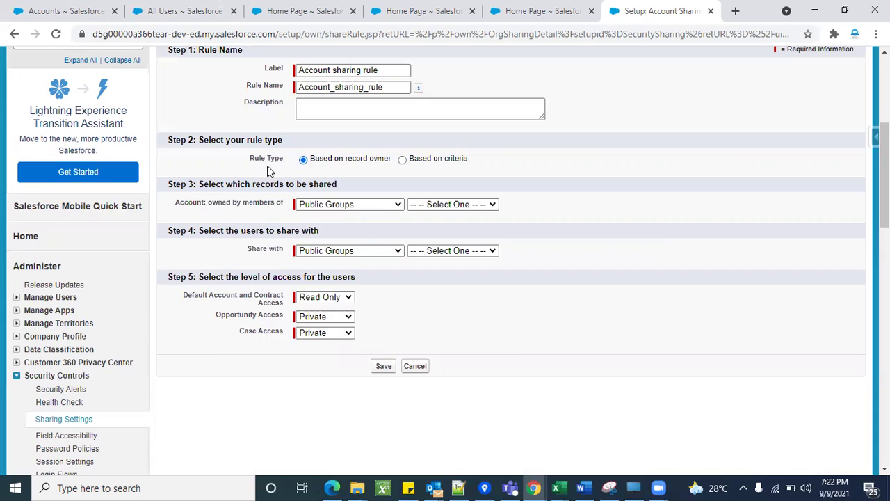
left_click(372, 206)
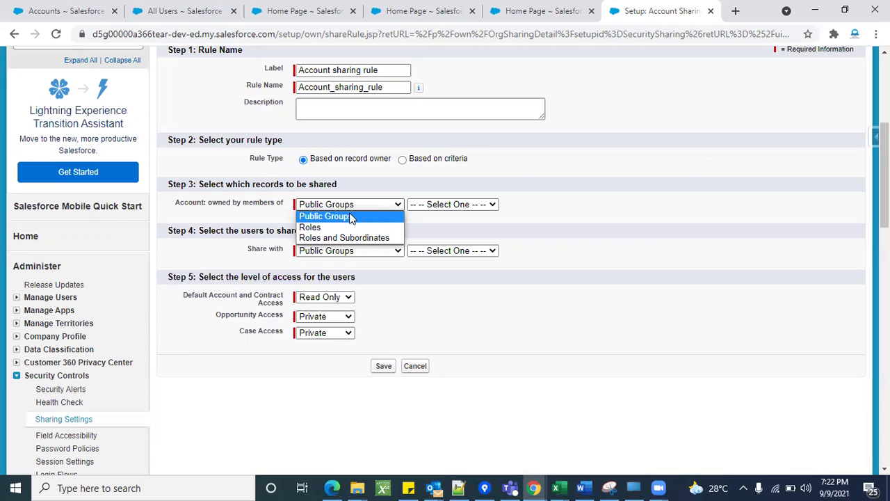
left_click(459, 224)
left_click(467, 205)
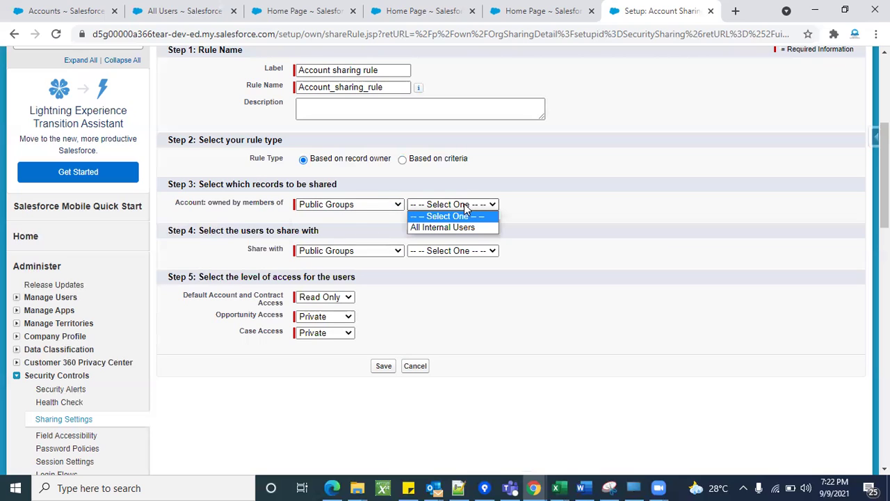
left_click(455, 227)
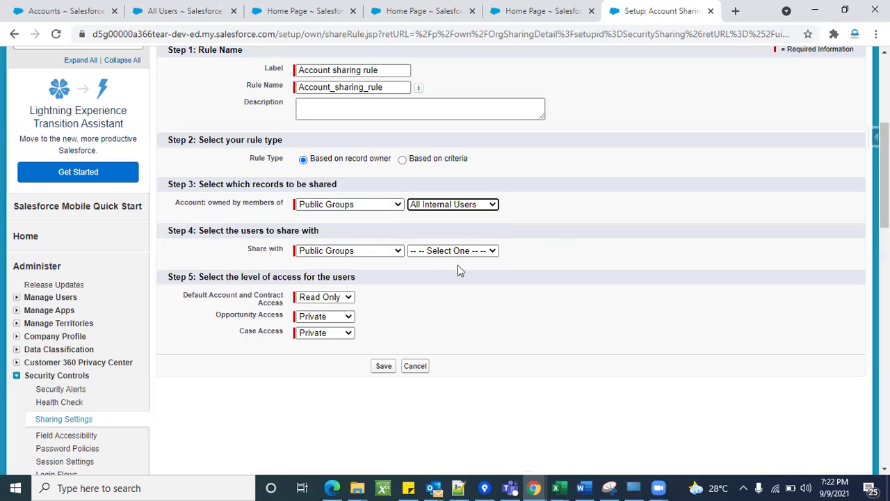
left_click(386, 253)
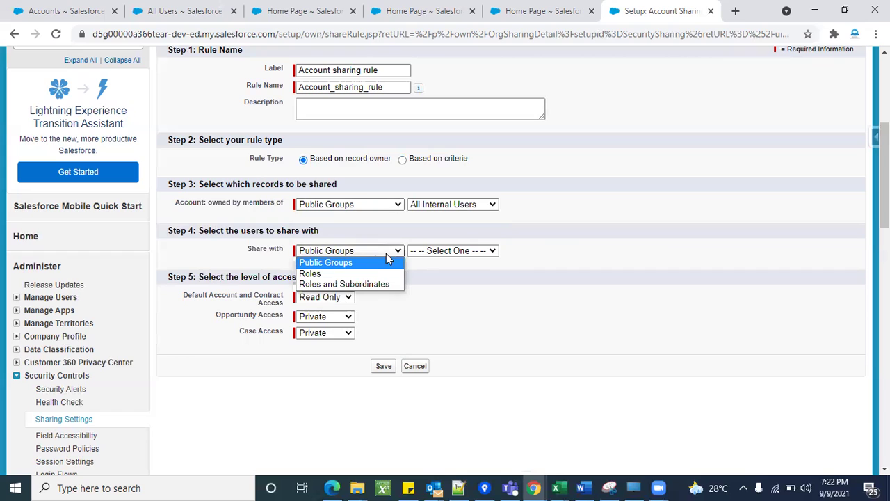
left_click(464, 254)
left_click(463, 258)
left_click(462, 270)
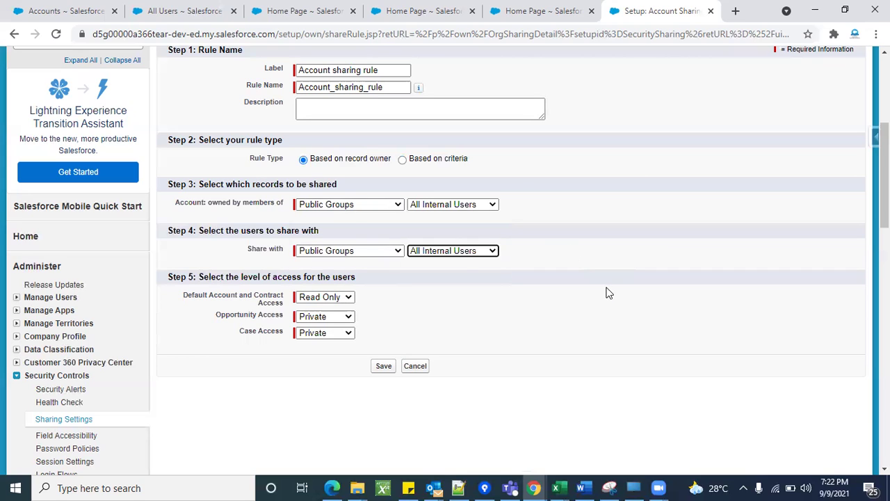
left_click(606, 318)
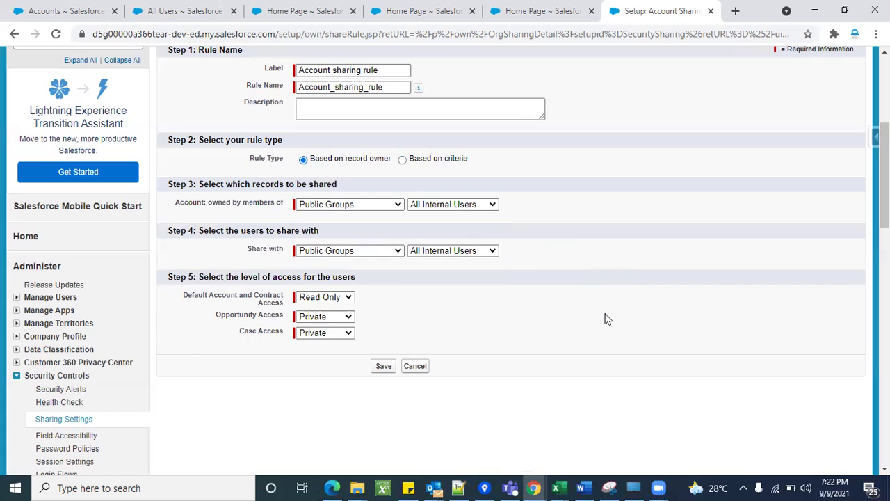
scroll(605, 318, "down", 1)
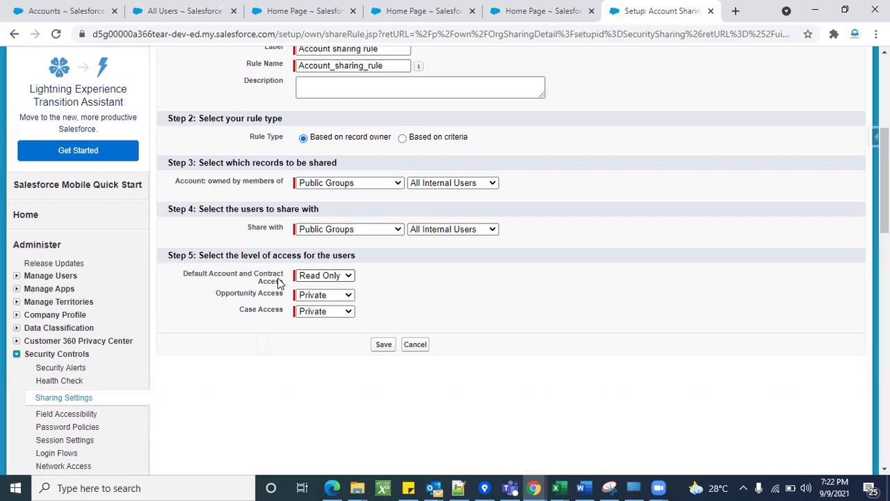
Set the rule's Account Access to Read/Write.
left_click(304, 279)
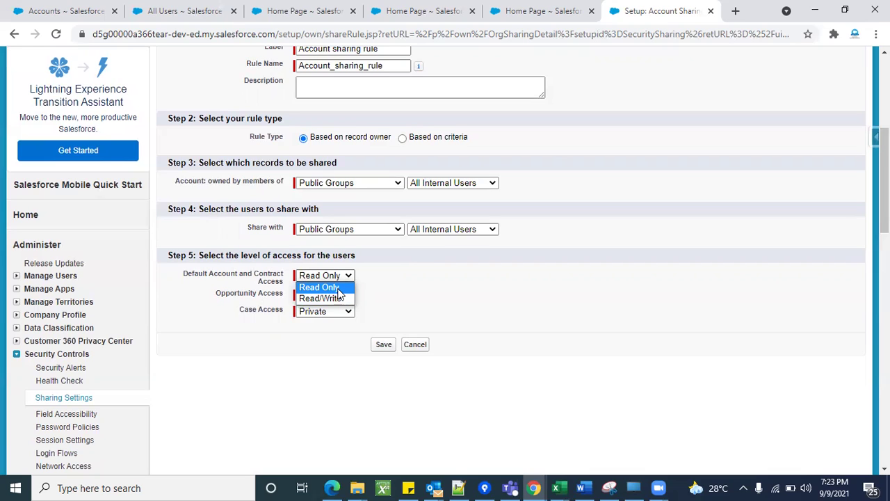
left_click(338, 288)
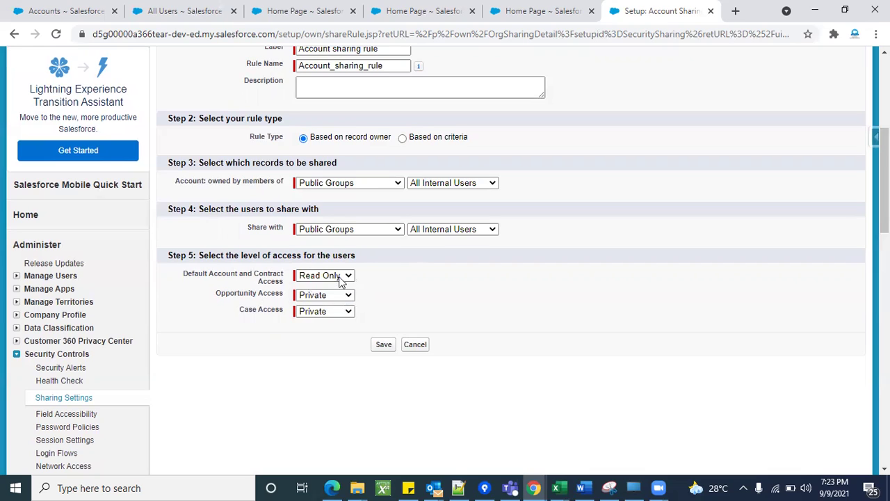
left_click(341, 277)
left_click(332, 298)
left_click(388, 294)
Set Opportunity and Case Access to Read/Write, then save the rule and confirm recalculation.
double_click(252, 296)
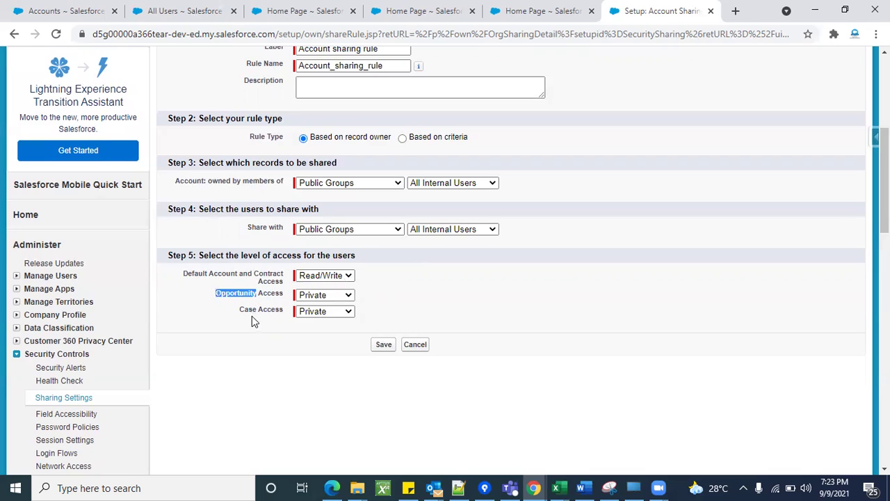
left_click(253, 318)
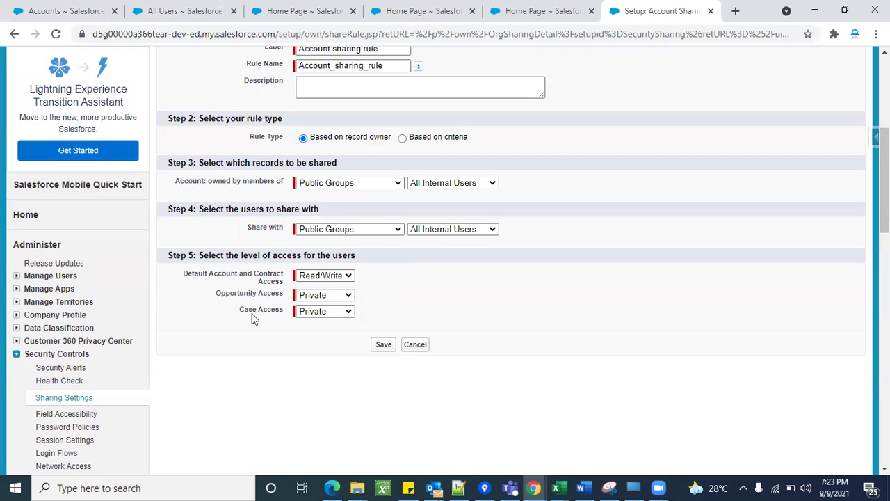
left_click(313, 298)
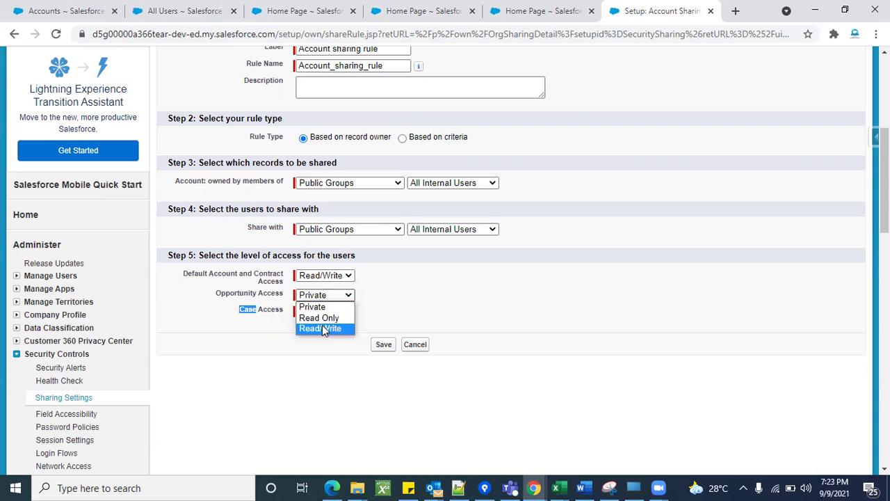
left_click(321, 328)
left_click(325, 312)
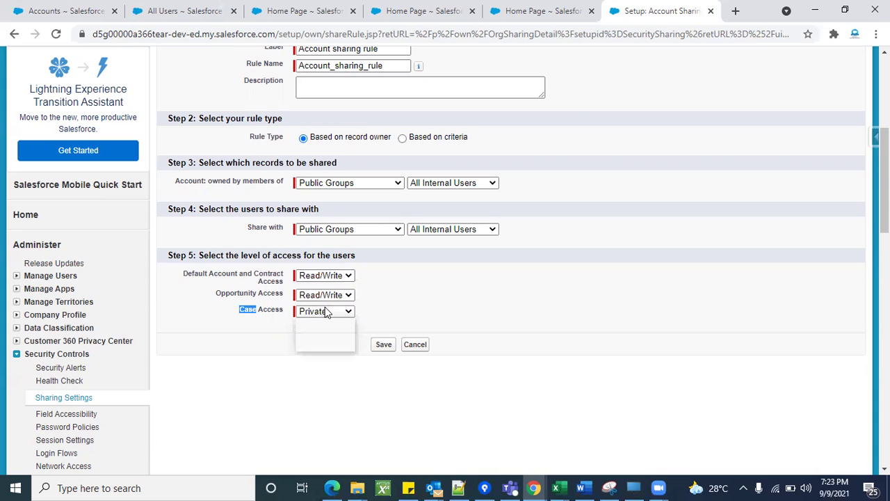
left_click(319, 345)
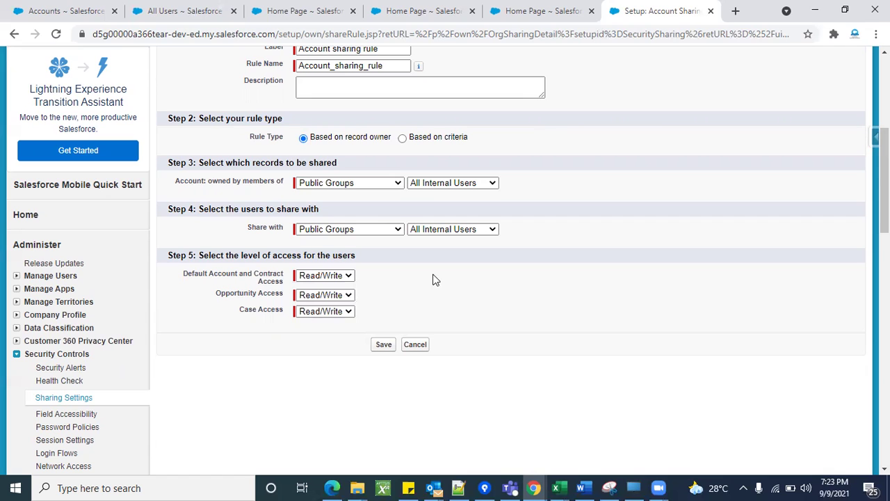
left_click(384, 345)
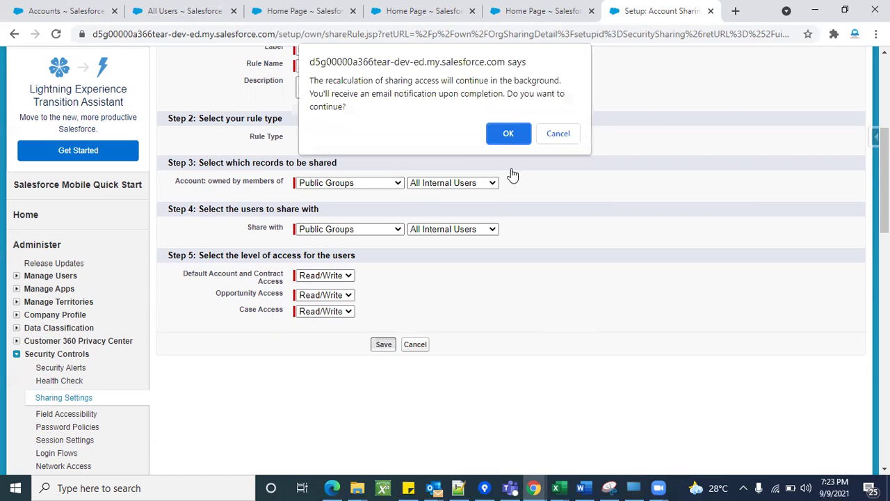
left_click(506, 135)
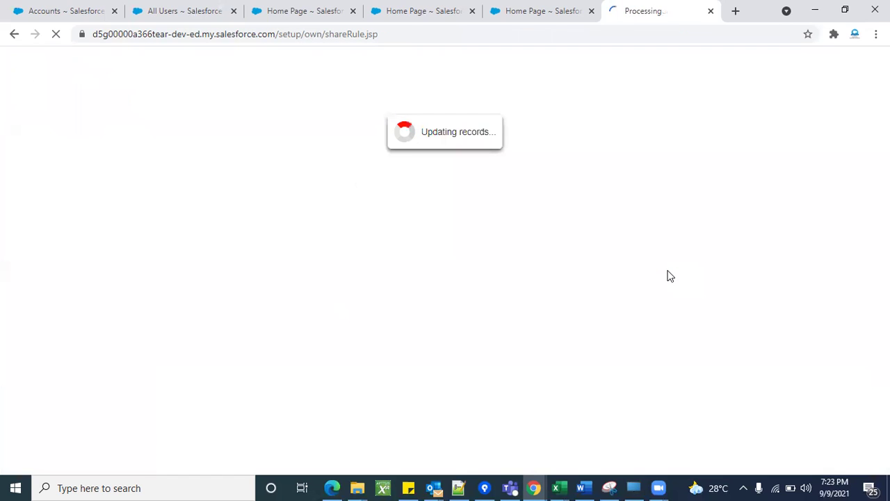
scroll(549, 294, "down", 20)
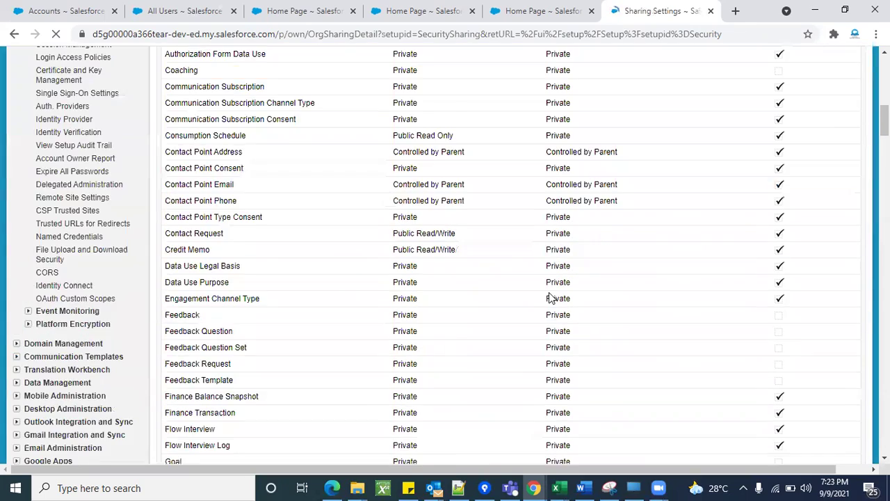
scroll(548, 295, "down", 8)
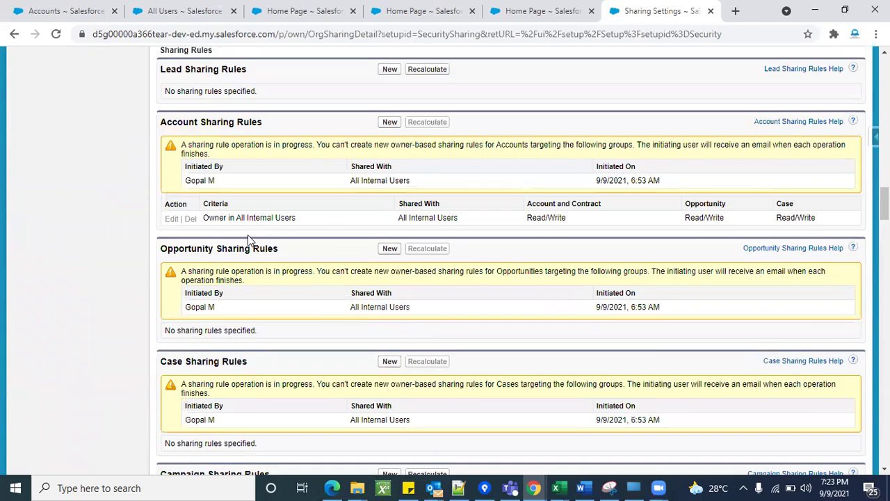
scroll(248, 237, "down", 1)
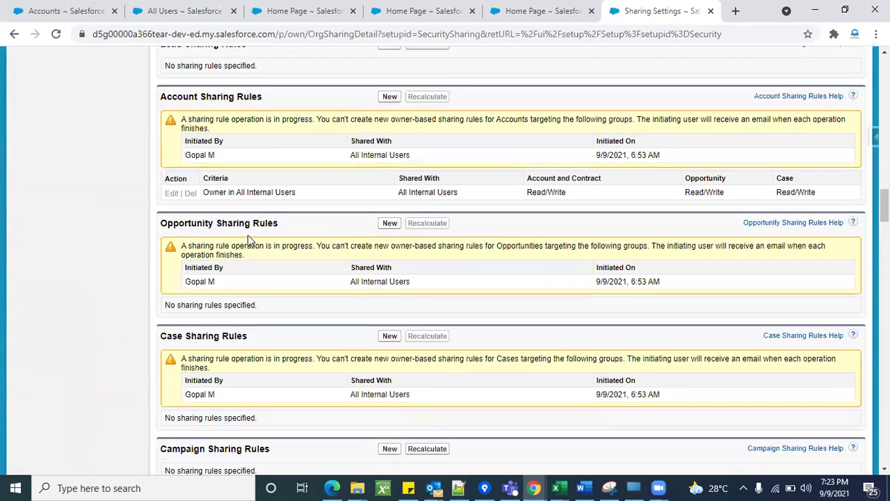
triple_click(185, 97)
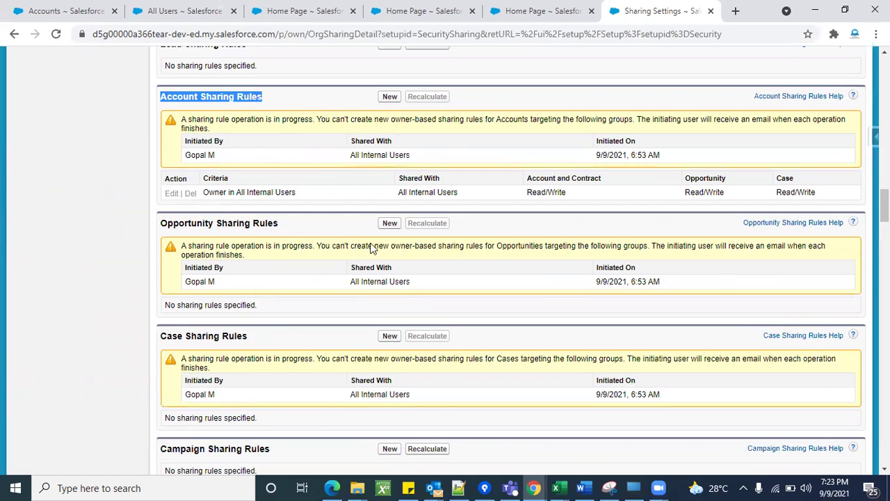
scroll(208, 229, "up", 1)
left_click(81, 202)
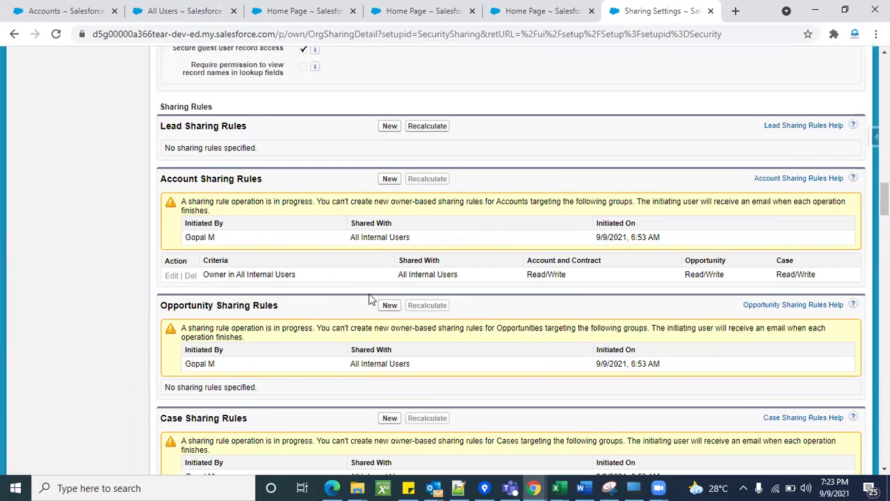
scroll(370, 299, "up", 20)
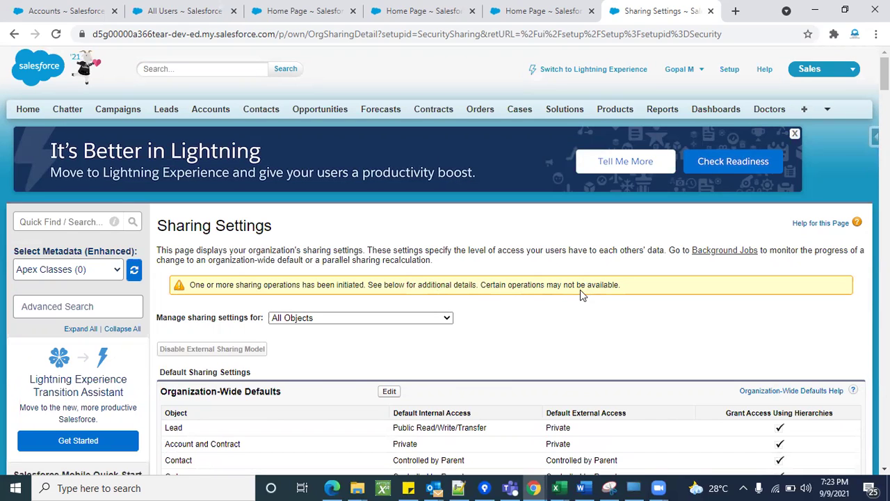
left_click(56, 36)
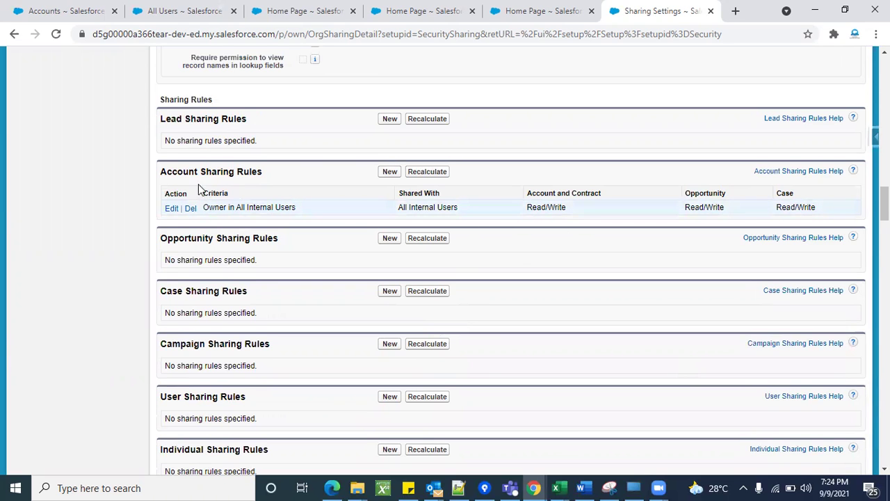
scroll(596, 221, "up", 20)
scroll(421, 207, "down", 3)
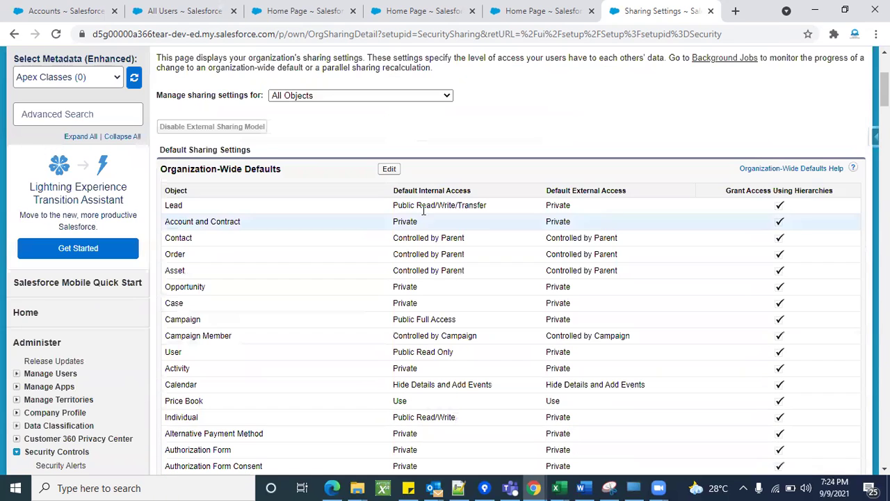
double_click(394, 222)
left_click(484, 167)
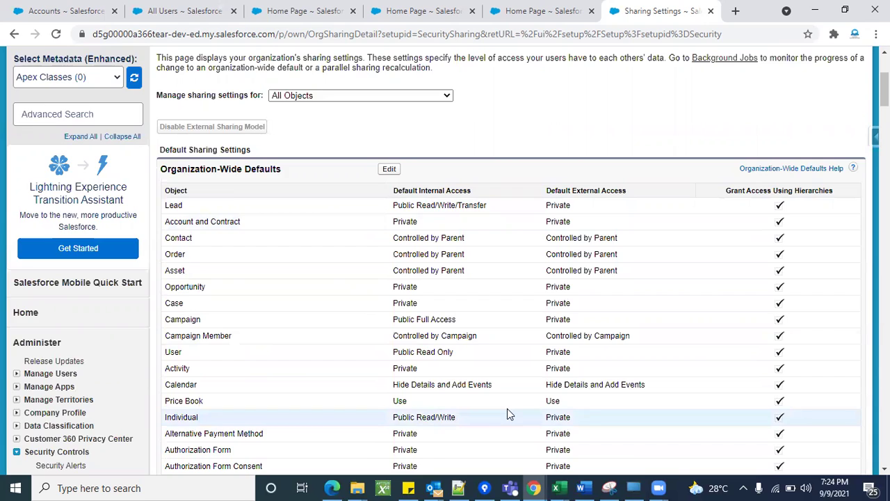
scroll(507, 410, "down", 15)
scroll(507, 410, "down", 3)
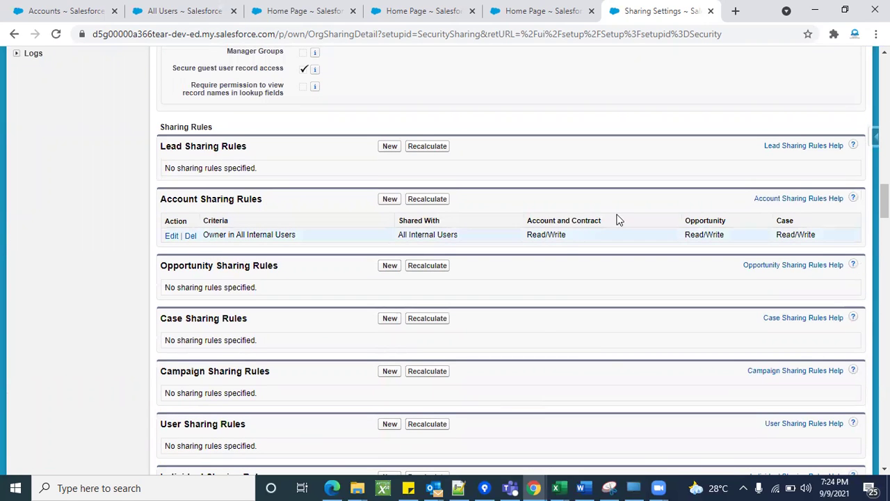
scroll(546, 327, "up", 4)
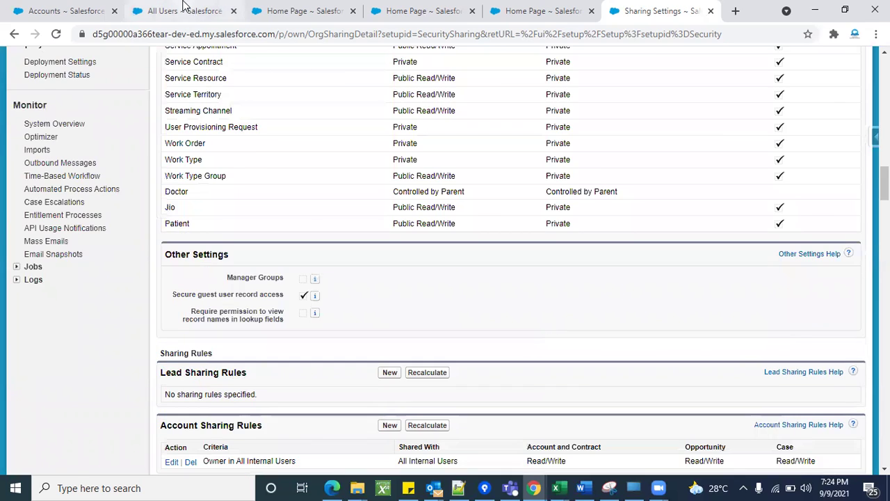
left_click(185, 9)
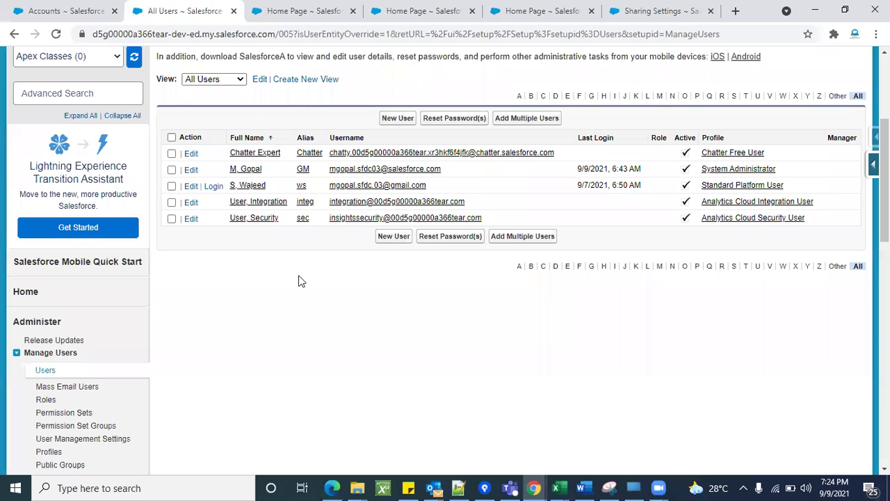
Log in as the Standard Platform User and show the All Accounts list.
left_click(213, 186)
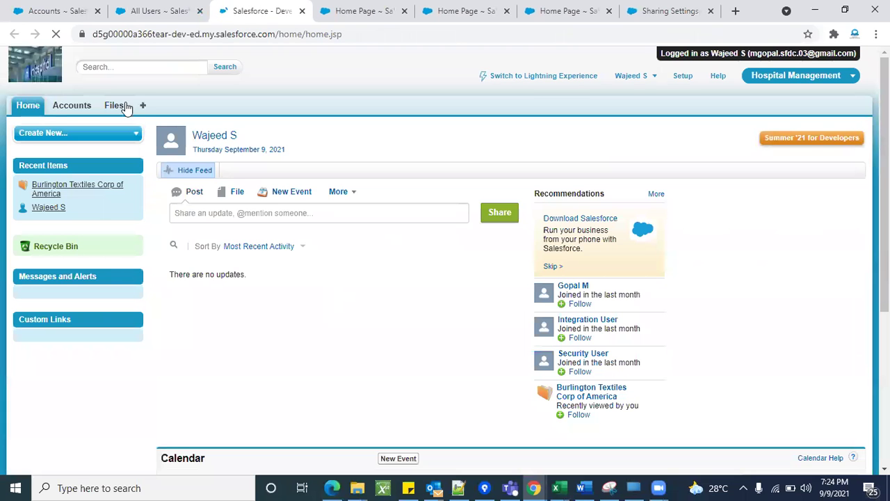
left_click(86, 105)
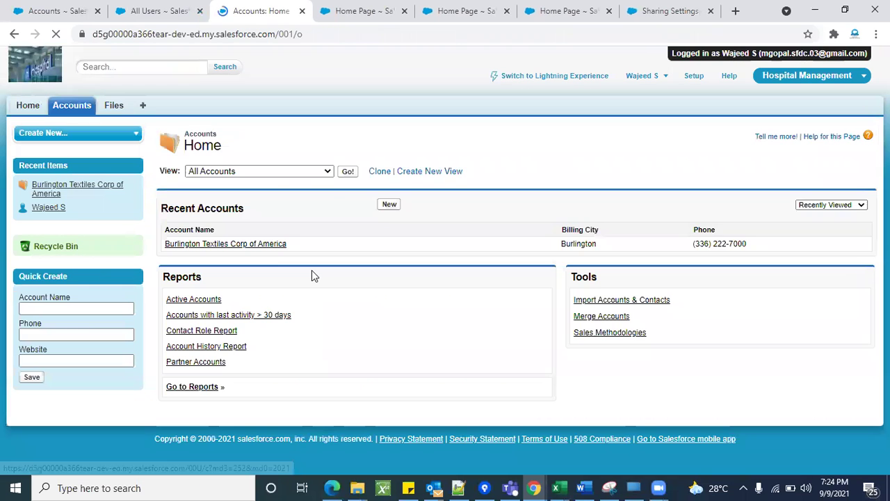
left_click(347, 173)
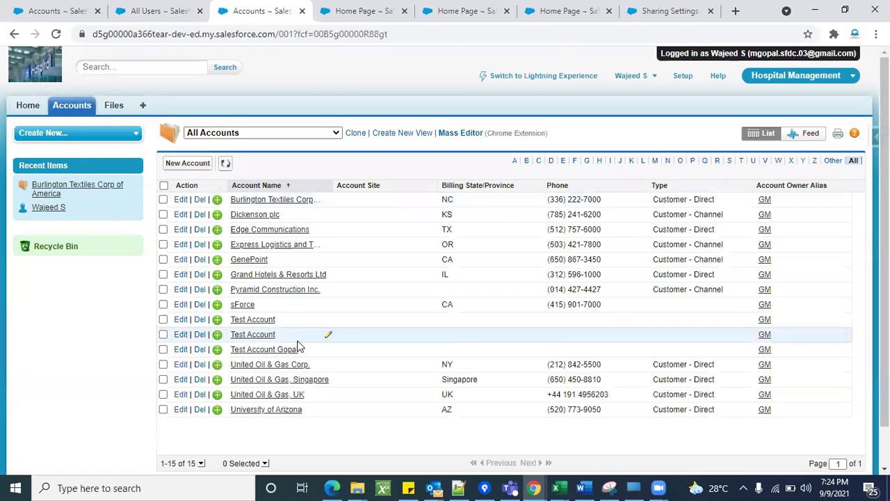
scroll(318, 193, "down", 1)
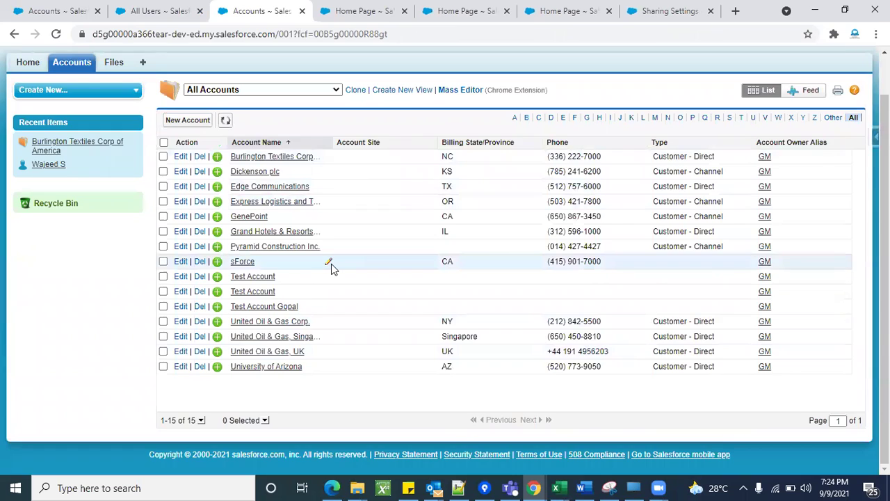
scroll(331, 264, "up", 1)
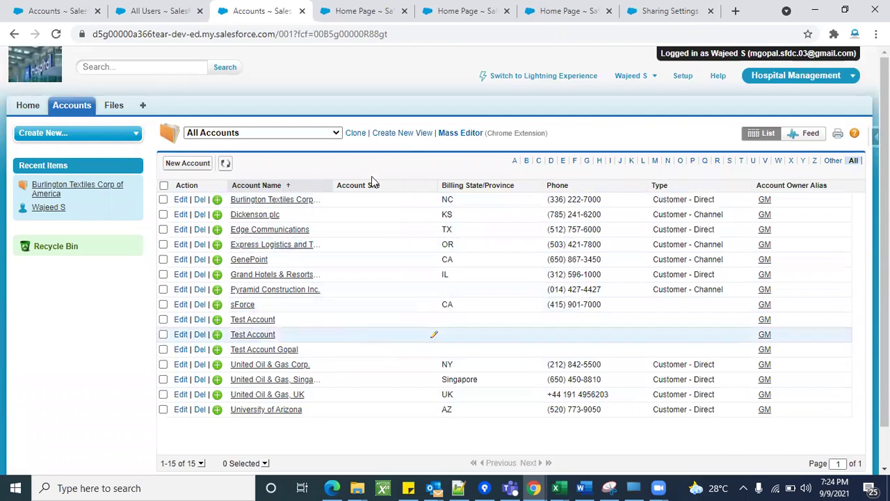
left_click(582, 7)
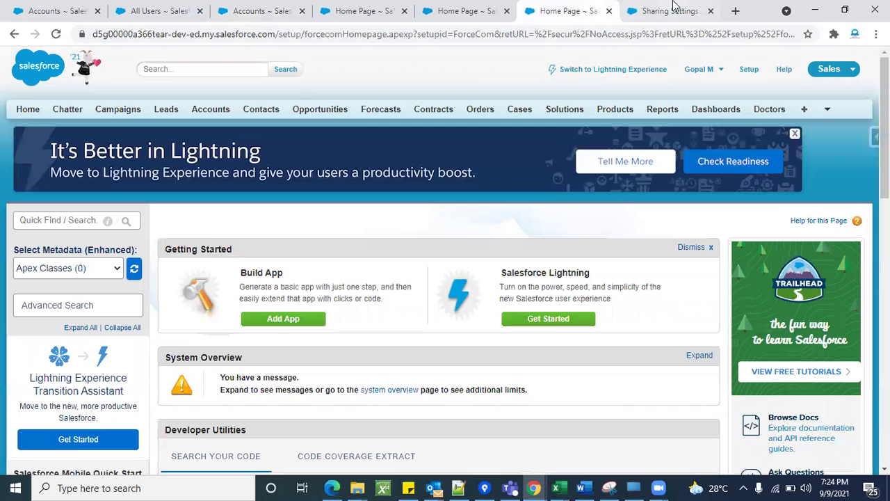
left_click(674, 8)
scroll(720, 217, "down", 3)
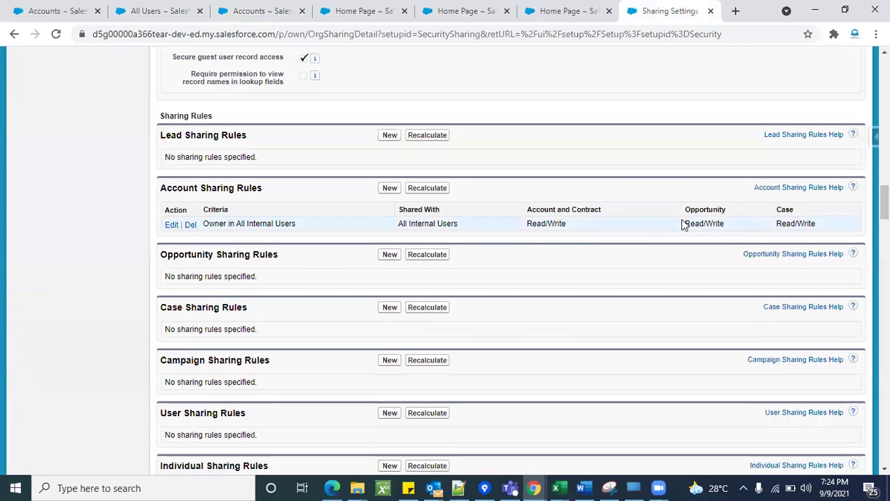
Open Burlington Textiles Corp of America for editing, then cancel without saving.
left_click(237, 7)
left_click(269, 202)
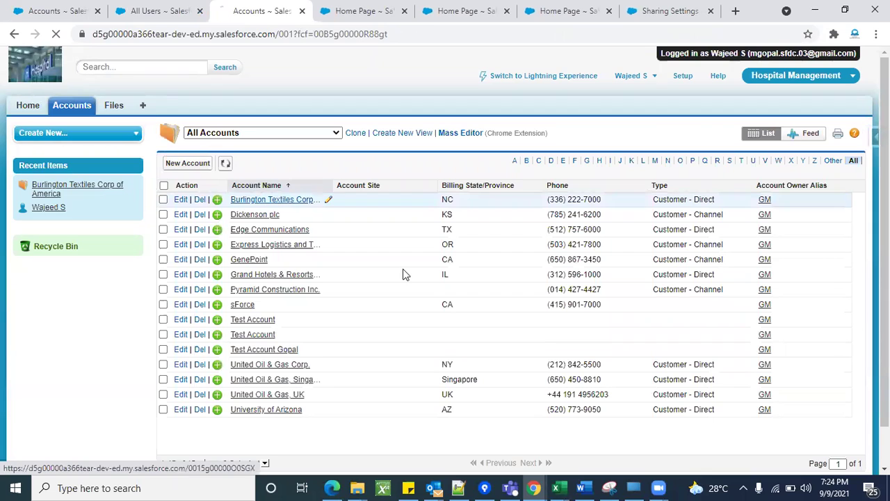
scroll(441, 316, "down", 3)
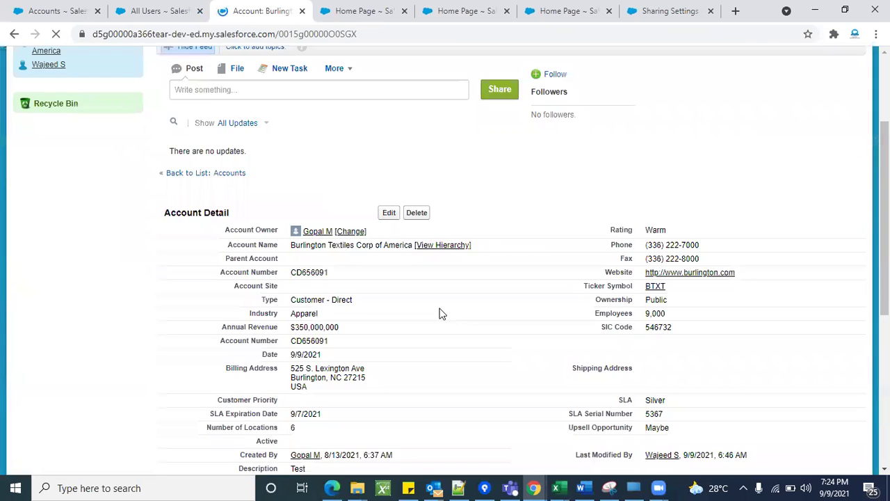
left_click(387, 142)
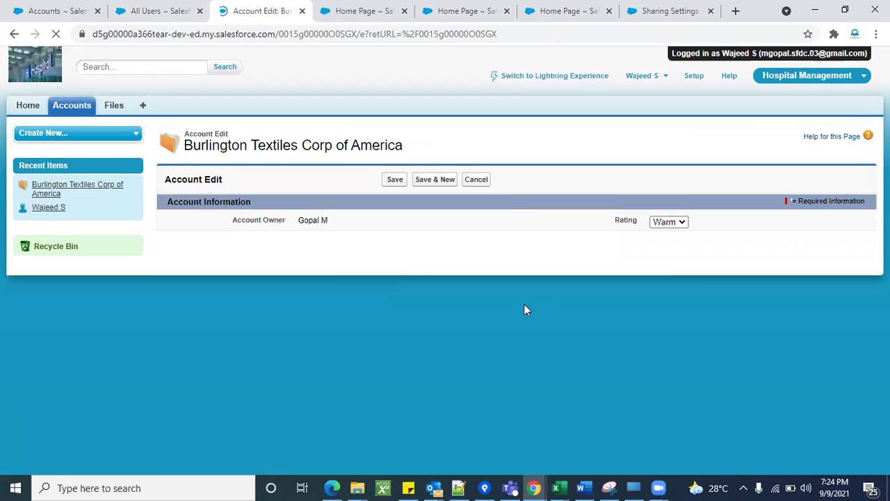
scroll(508, 344, "down", 4)
scroll(506, 338, "up", 3)
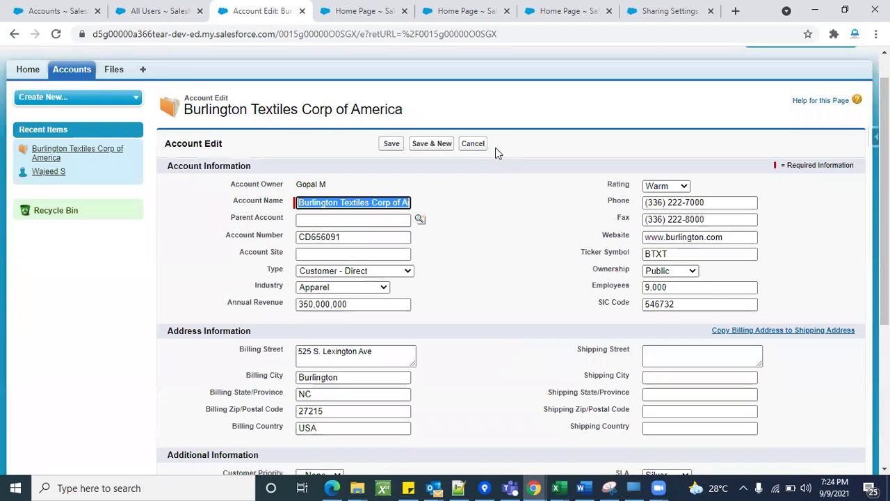
left_click(482, 148)
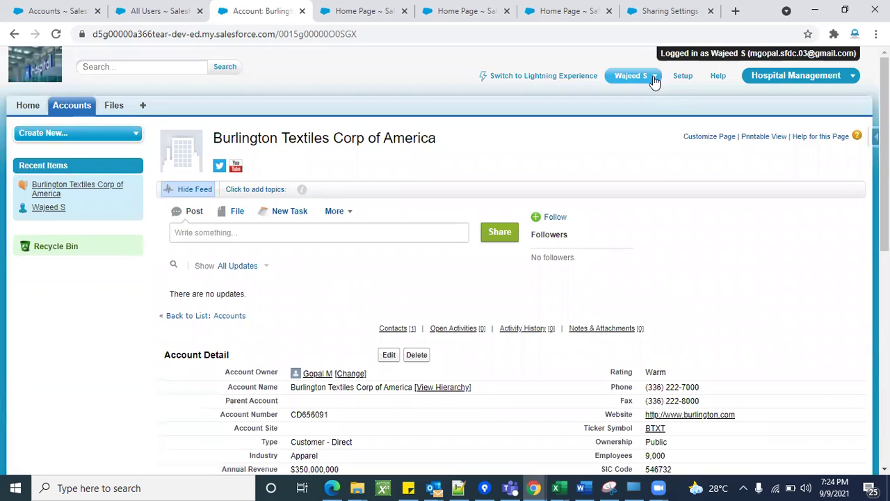
Log out of the test user, log back in as administrator, and skip phone registration.
left_click(653, 78)
left_click(549, 160)
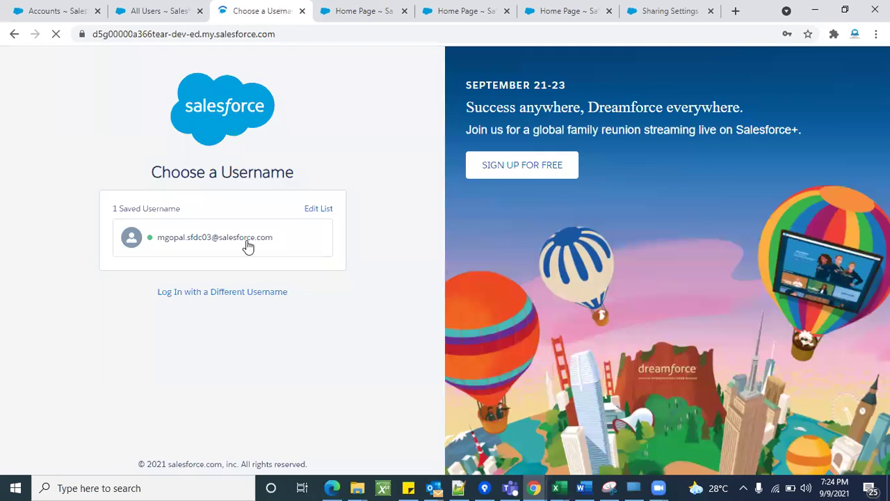
left_click(248, 246)
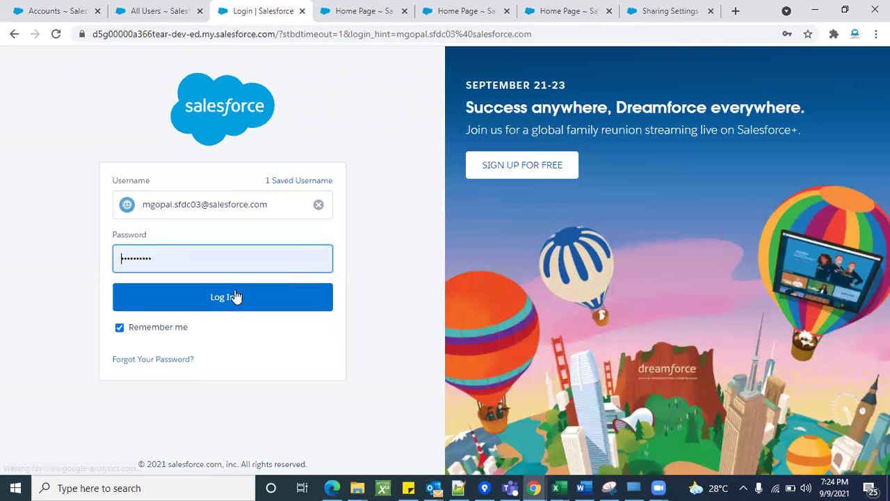
left_click(235, 295)
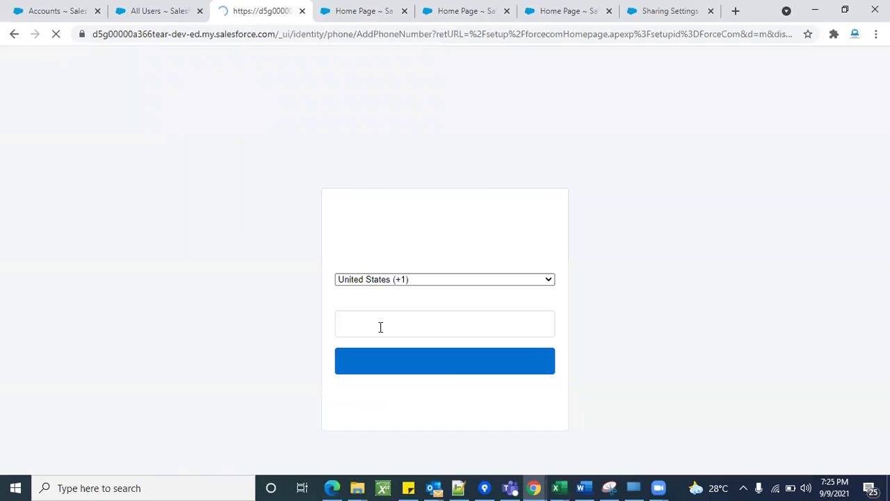
left_click(382, 402)
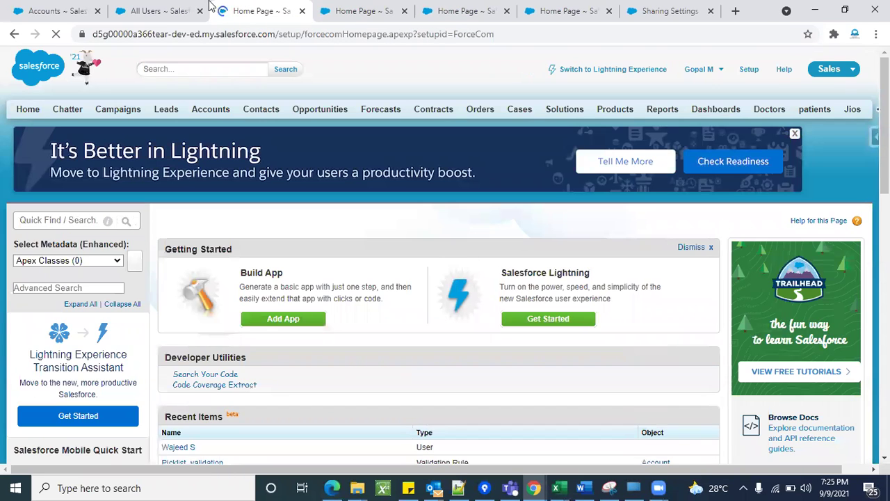
Back in Sharing Settings, delete the Account sharing rule and confirm the sharing recalculation.
key("ctrl+Page_Up")
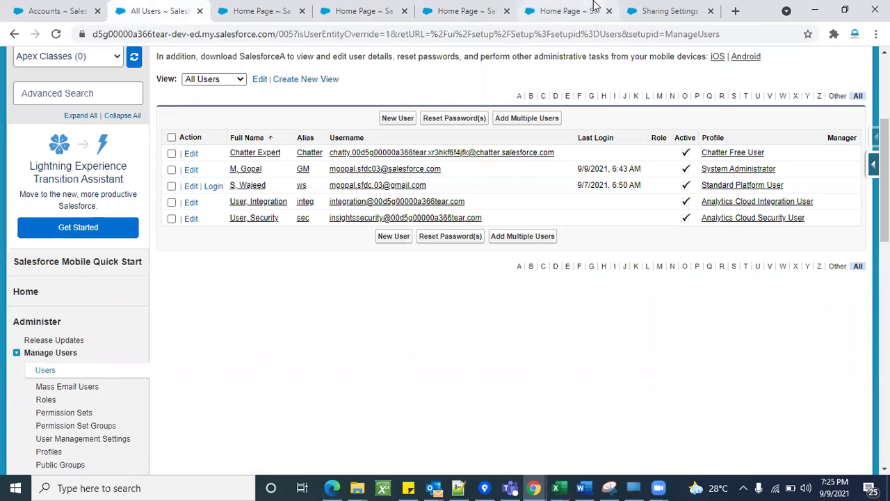
left_click(562, 9)
key("ctrl+Page_Down")
scroll(610, 262, "up", 3)
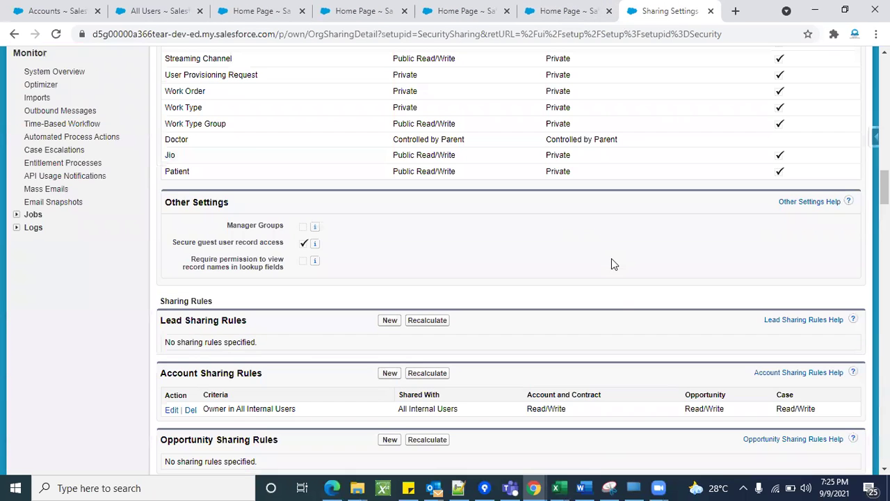
scroll(610, 262, "down", 4)
scroll(255, 239, "up", 2)
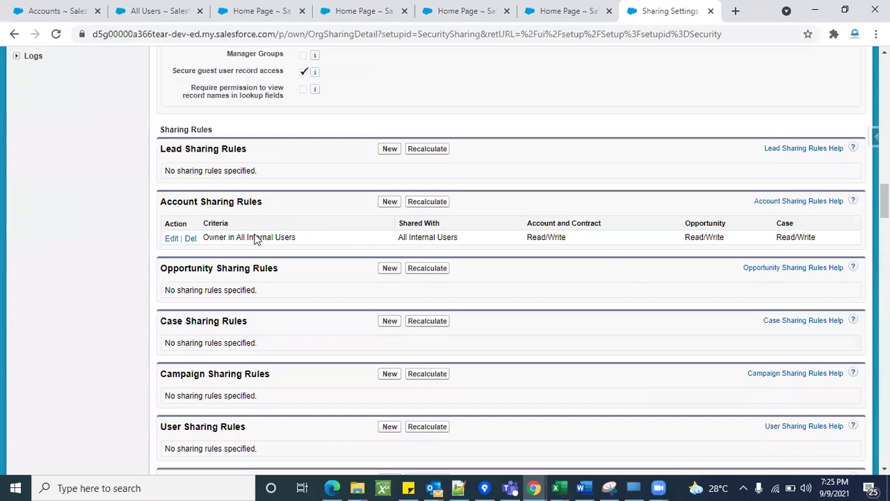
left_click(191, 239)
left_click(508, 134)
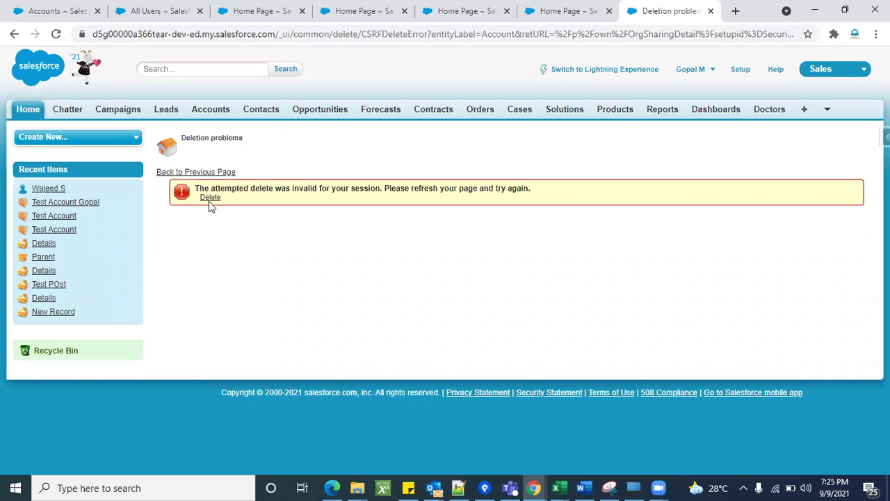
After the deletion error, reload and delete the rule again, then verify no Account rules remain.
left_click(56, 34)
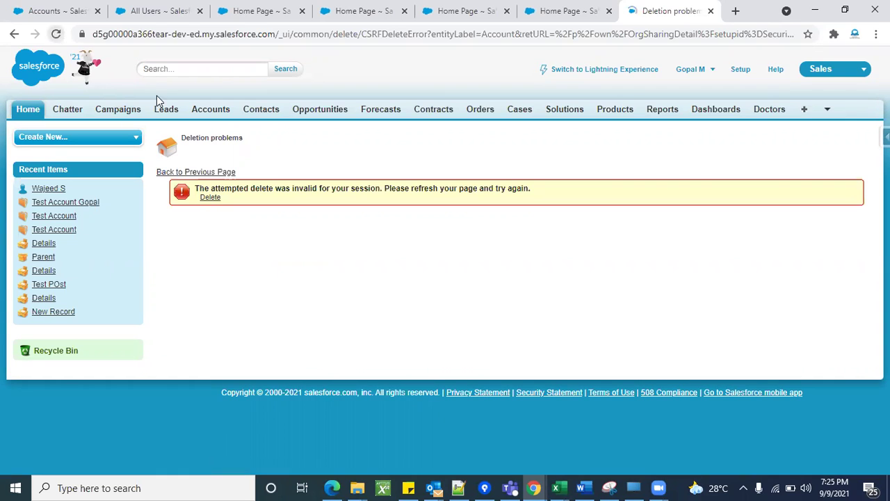
left_click(212, 200)
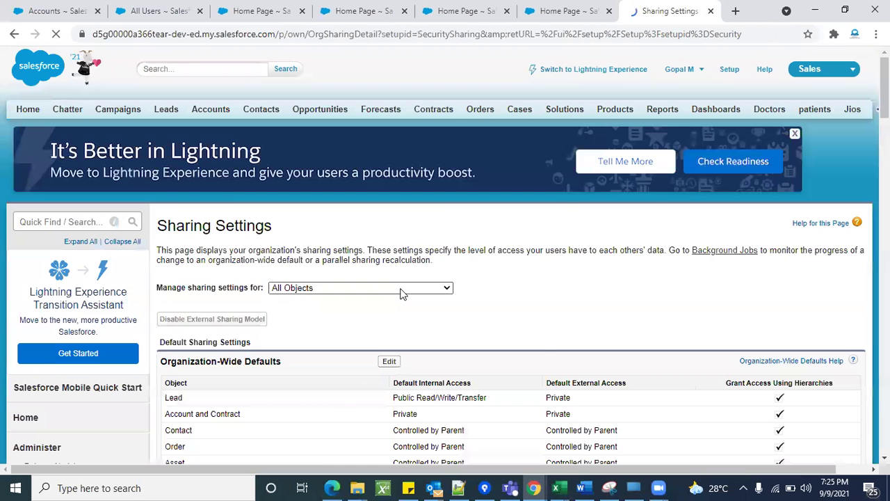
scroll(477, 322, "down", 15)
scroll(477, 324, "down", 1)
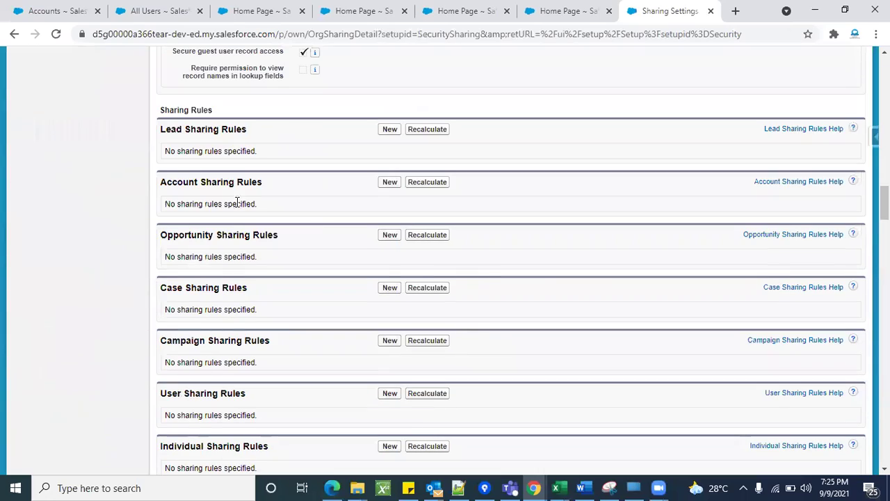
scroll(628, 252, "up", 20)
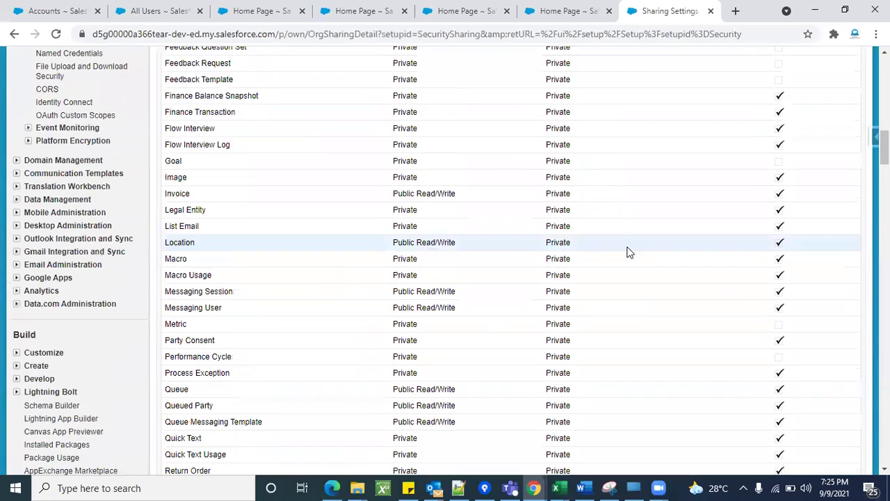
scroll(628, 253, "up", 7)
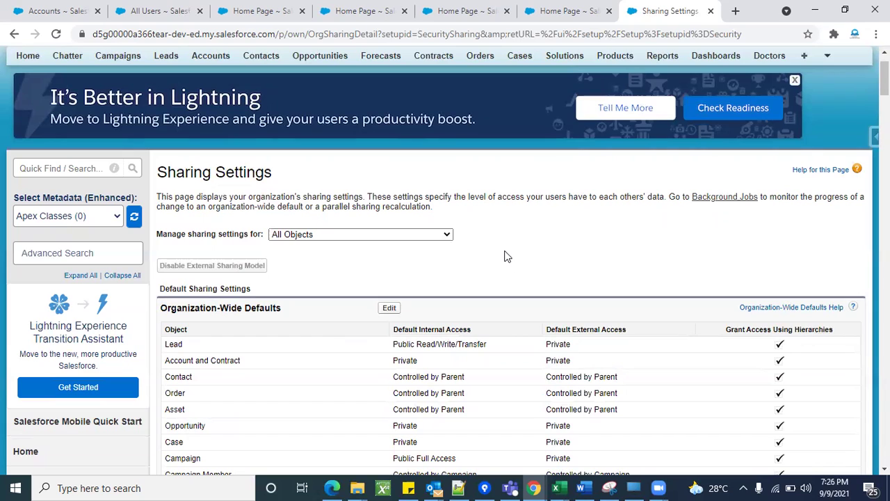
Search setup for 'rol', open Roles, and choose Set Up Roles to reach the role hierarchy.
left_click(76, 171)
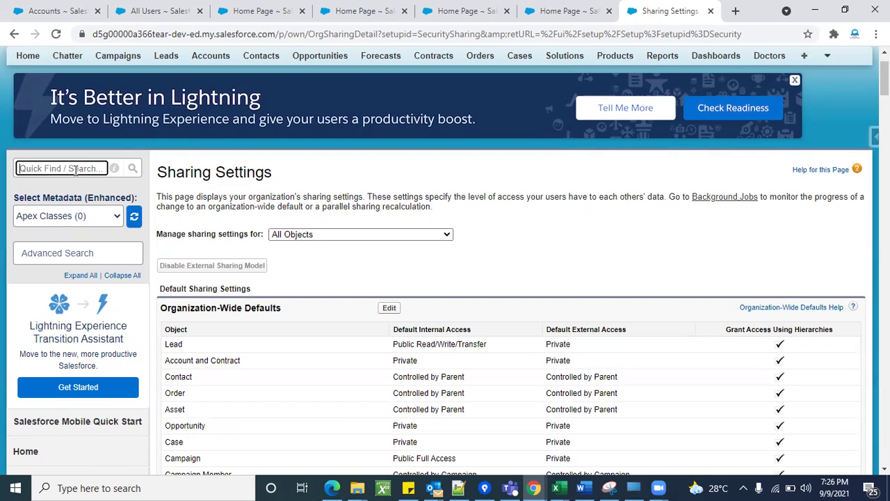
type("ro")
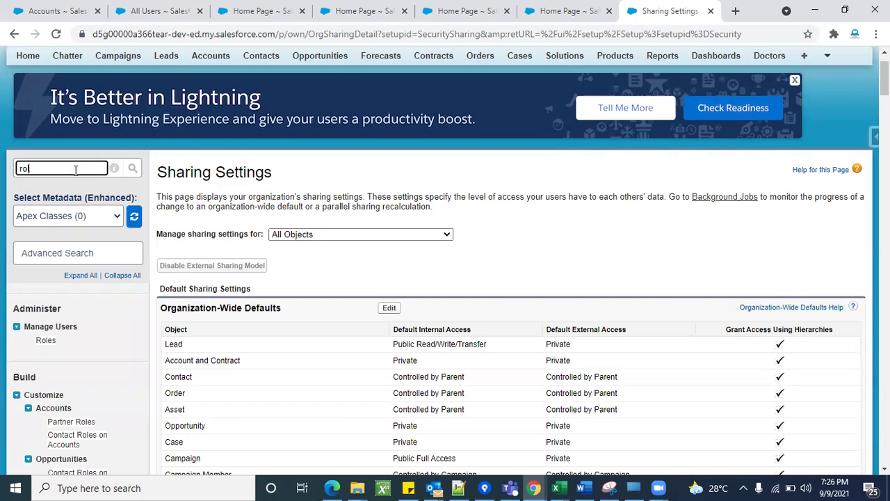
type("l")
left_click(56, 342)
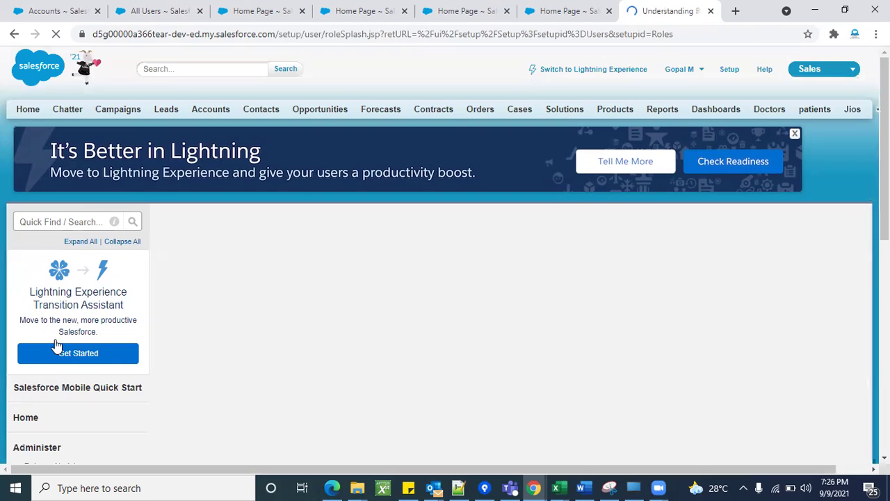
scroll(332, 221, "down", 2)
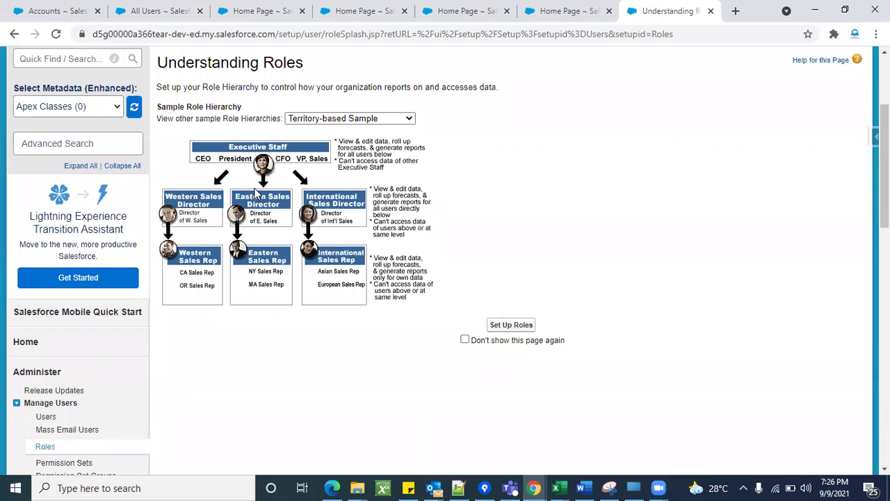
left_click(511, 324)
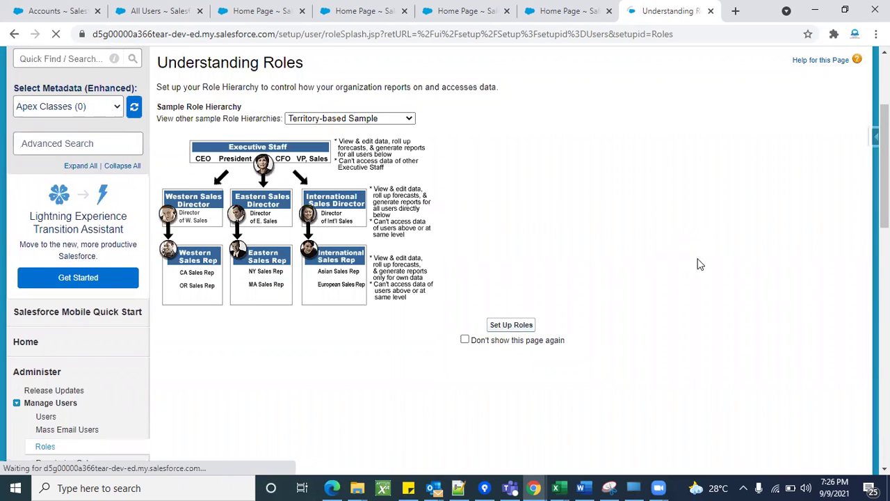
scroll(310, 294, "down", 1)
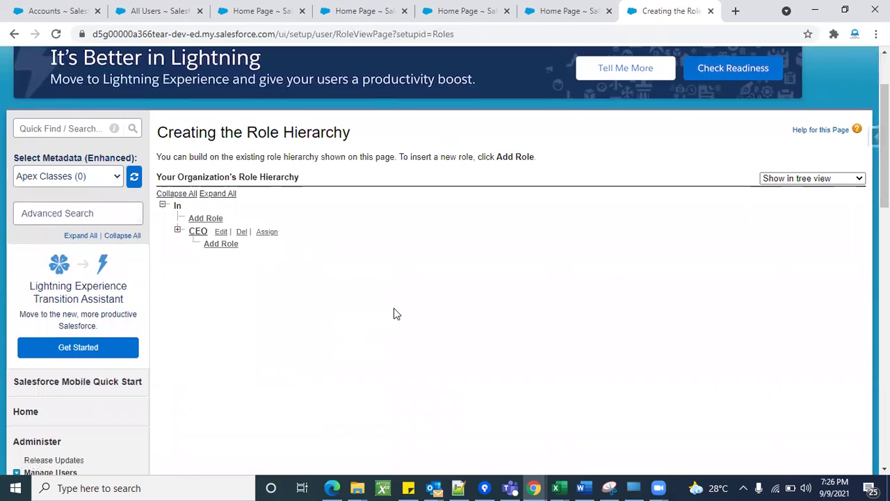
Expand all roles in the hierarchy to review them, then reload the All Users list.
left_click(218, 194)
scroll(500, 351, "down", 5)
scroll(499, 346, "down", 2)
scroll(500, 346, "up", 6)
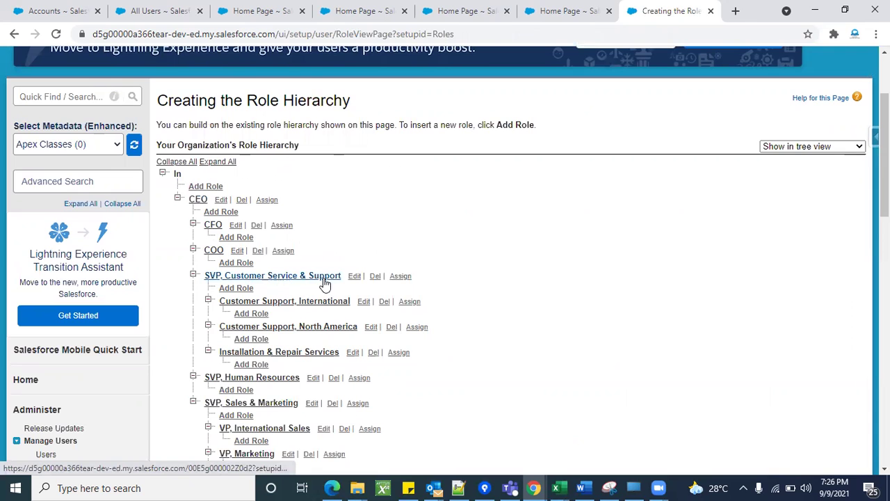
scroll(313, 334, "down", 3)
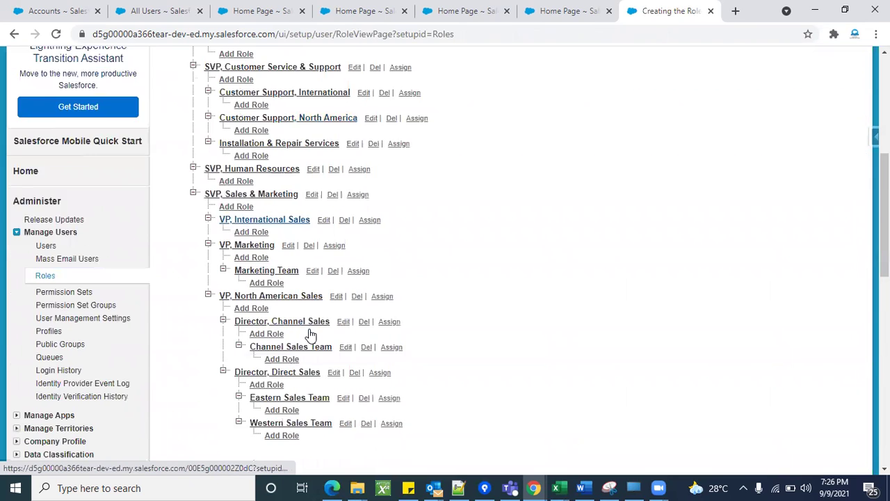
scroll(311, 334, "down", 2)
scroll(319, 341, "up", 5)
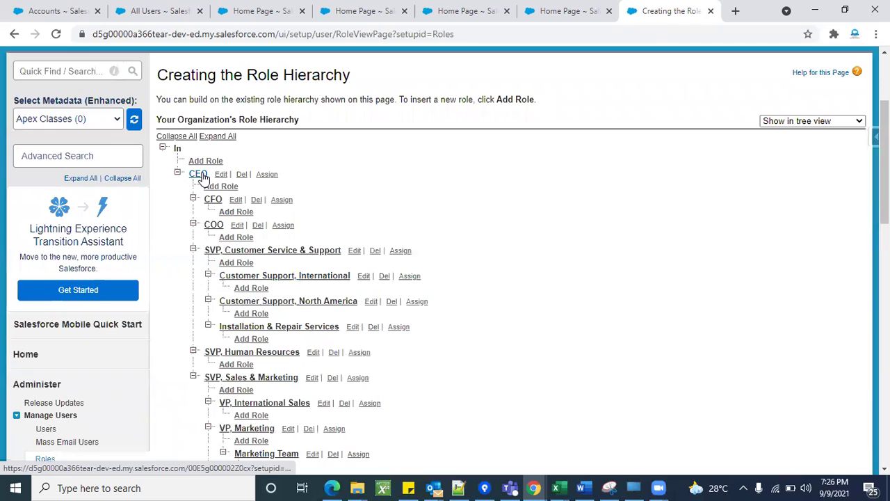
left_click(174, 11)
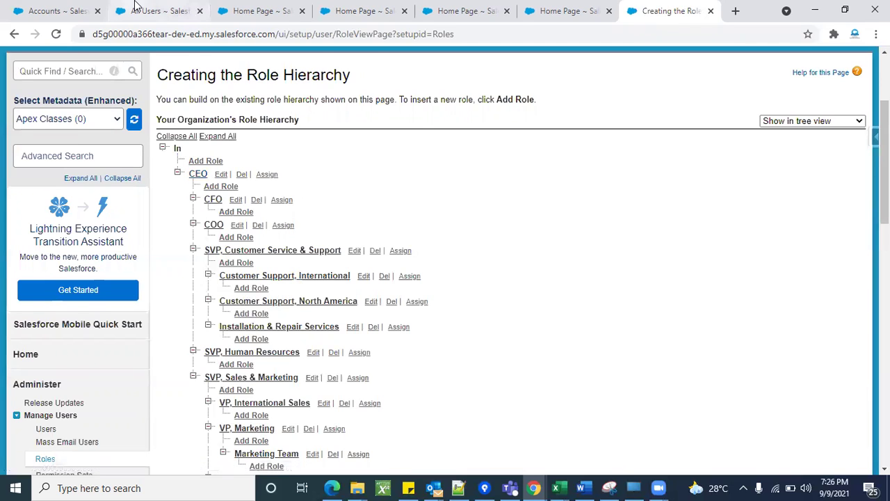
left_click(55, 34)
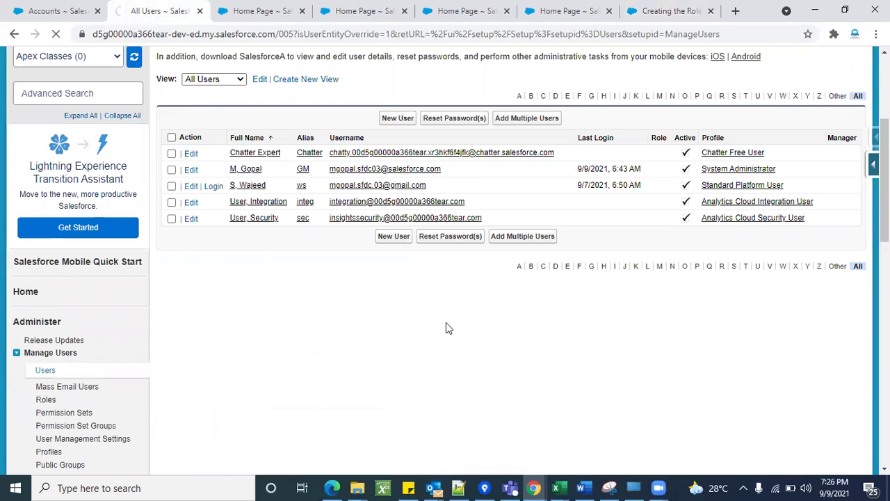
Edit the System Administrator user, set their Role to CEO, and save.
scroll(533, 334, "down", 3)
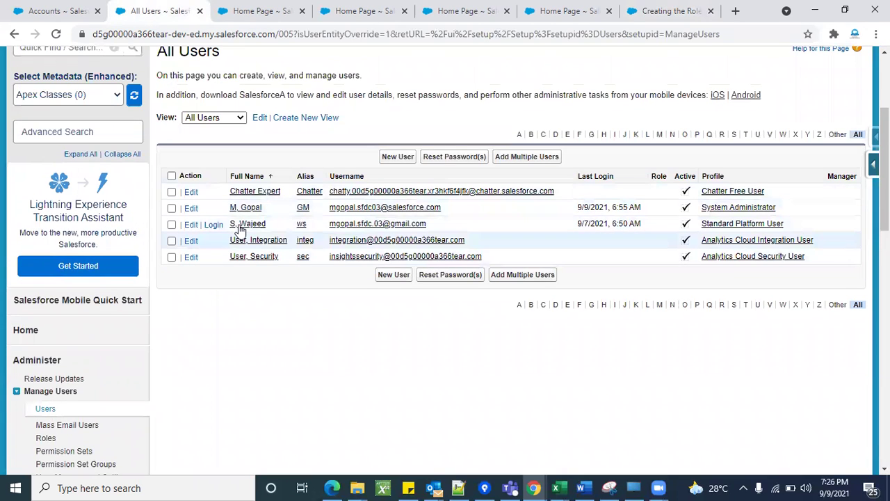
left_click(189, 208)
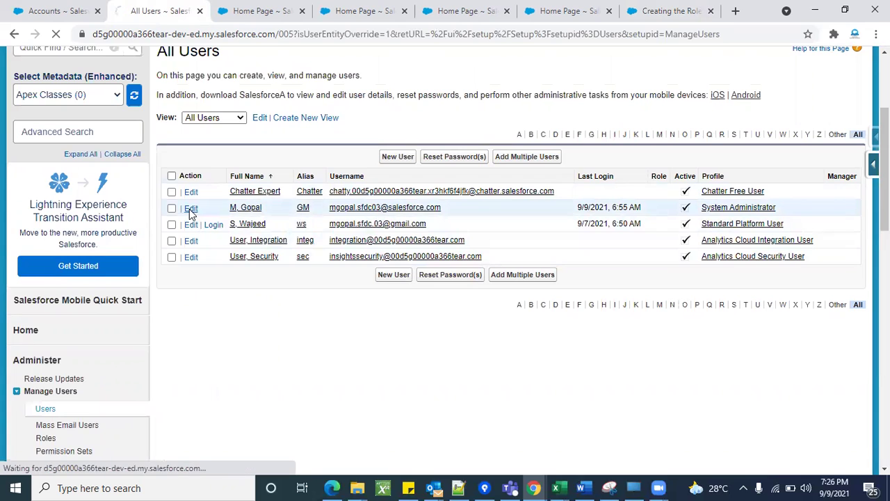
scroll(552, 222, "down", 2)
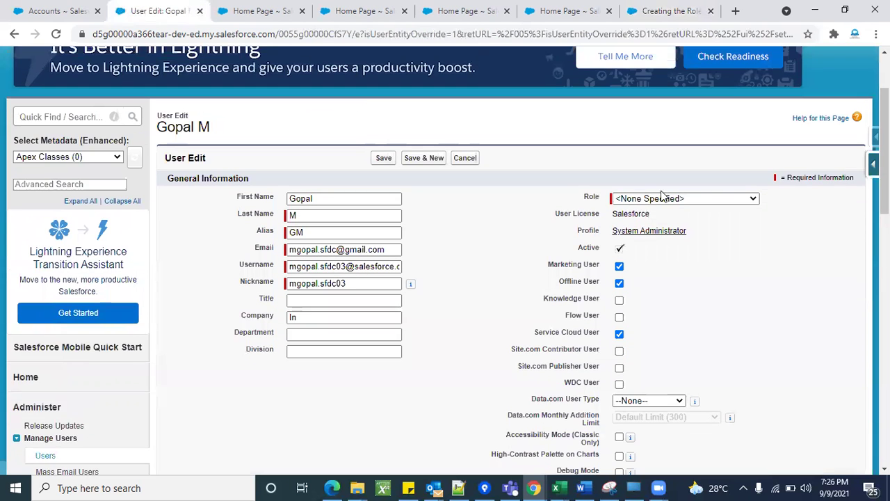
left_click(669, 199)
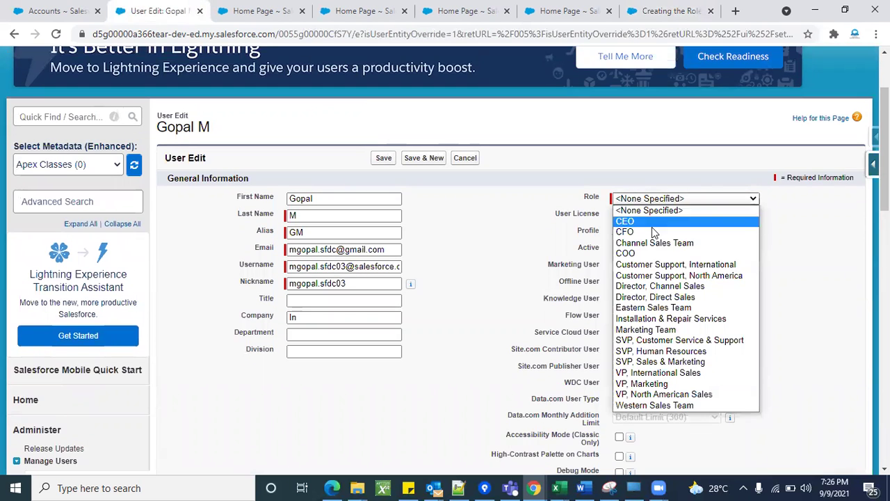
left_click(646, 221)
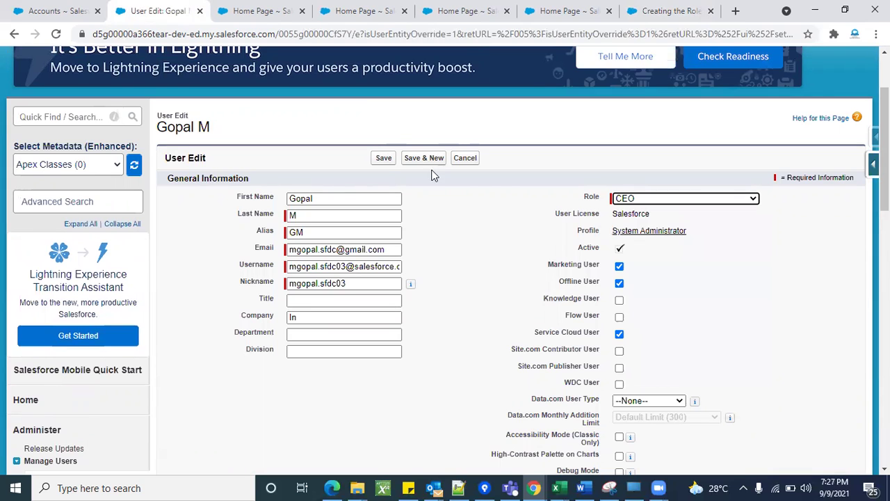
left_click(383, 158)
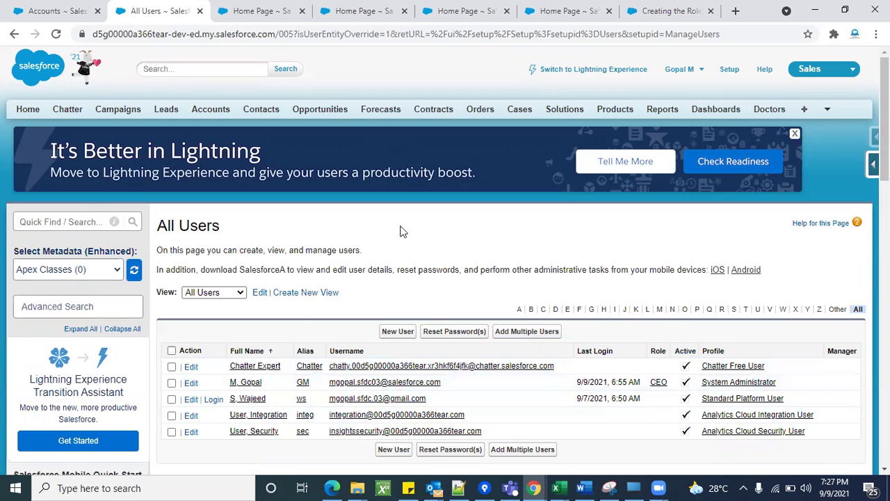
scroll(403, 230, "down", 2)
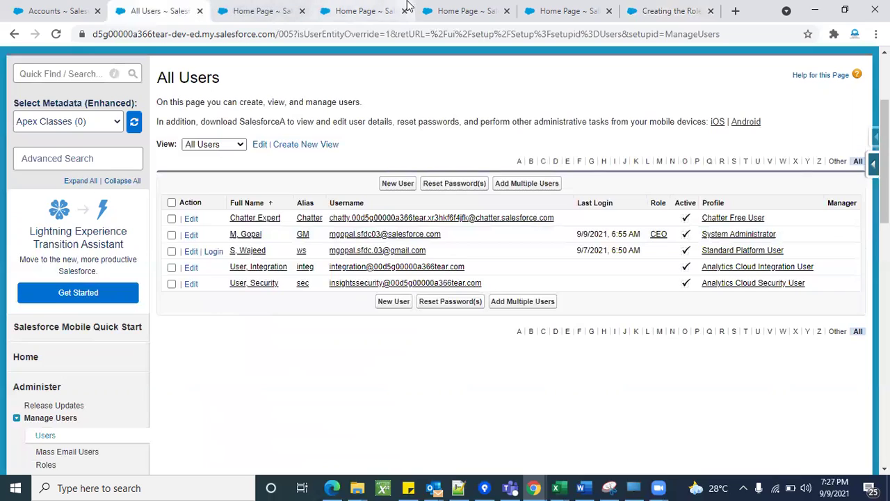
Look at the CFO role's settings in the role hierarchy without changing them.
left_click(668, 11)
scroll(402, 287, "down", 1)
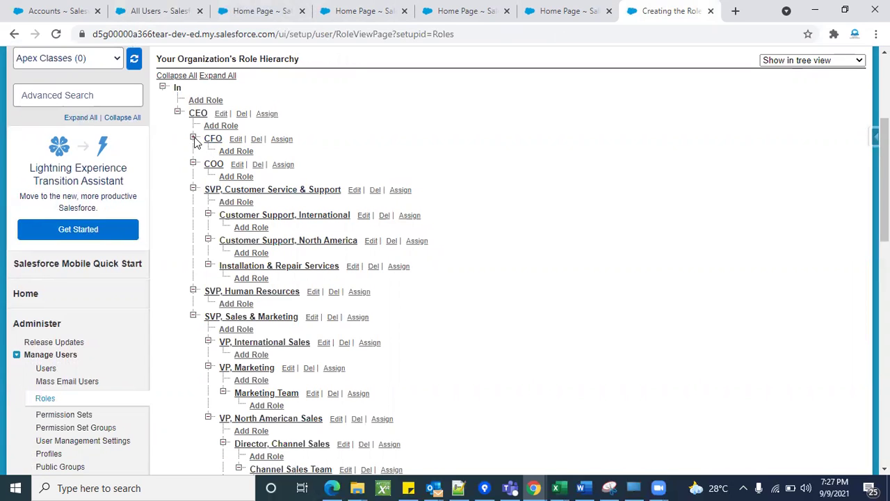
left_click(236, 139)
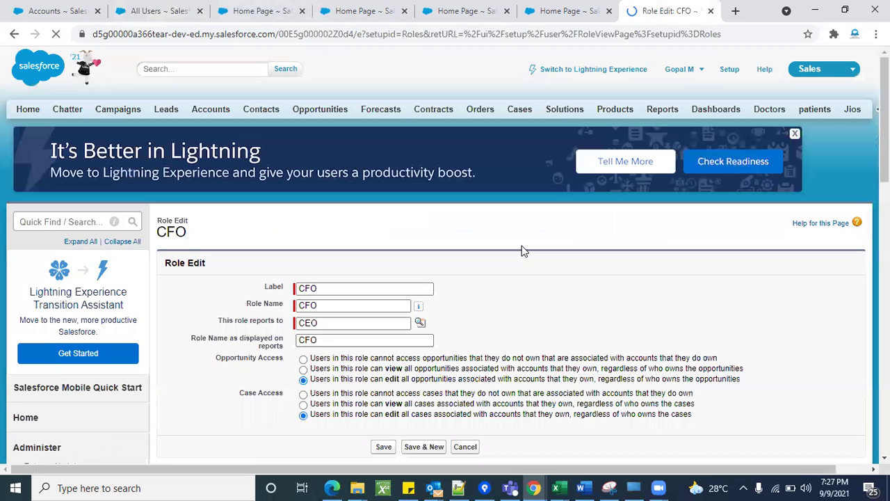
scroll(541, 327, "down", 2)
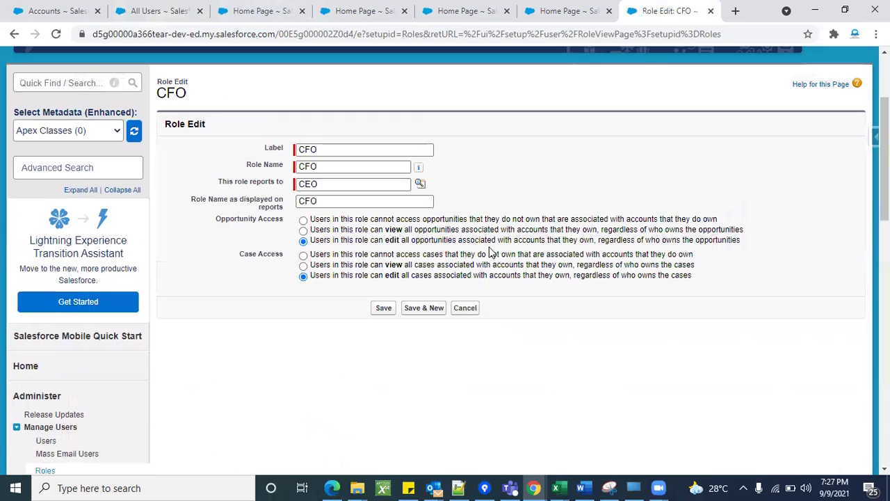
left_click(466, 308)
Assign the CFO role to the Standard Platform User and save.
left_click(146, 8)
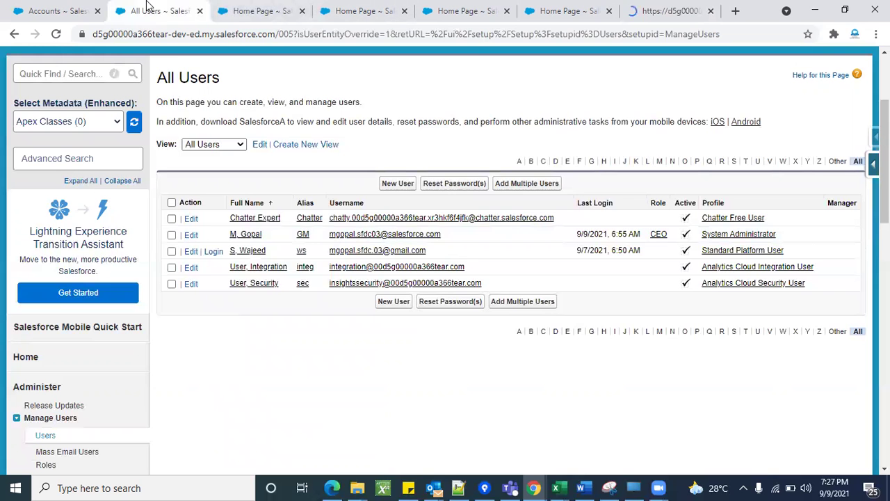
scroll(466, 219, "down", 1)
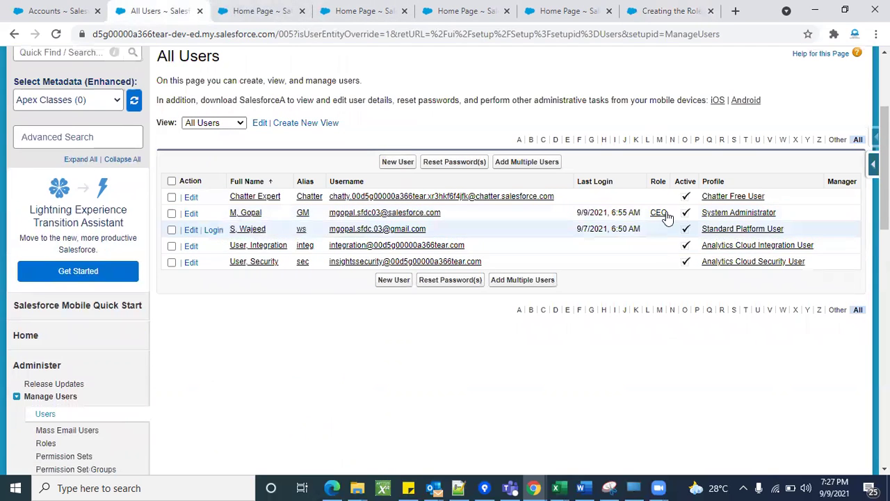
left_click(191, 230)
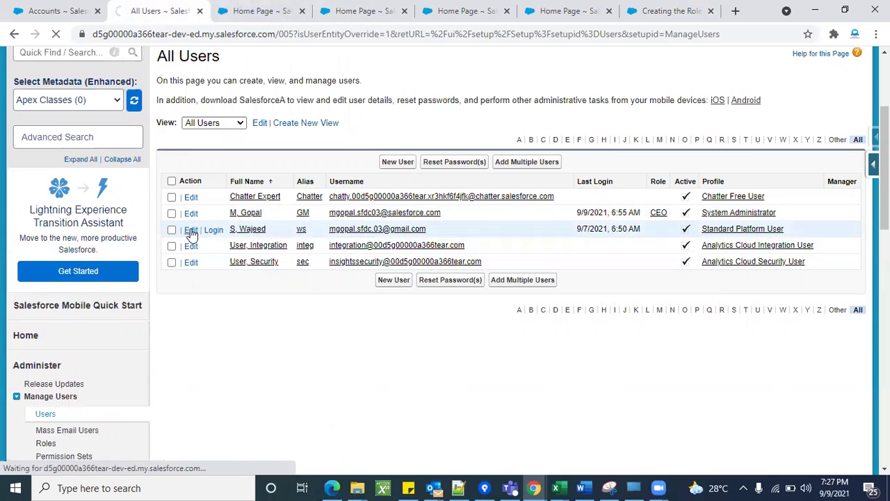
scroll(555, 365, "down", 1)
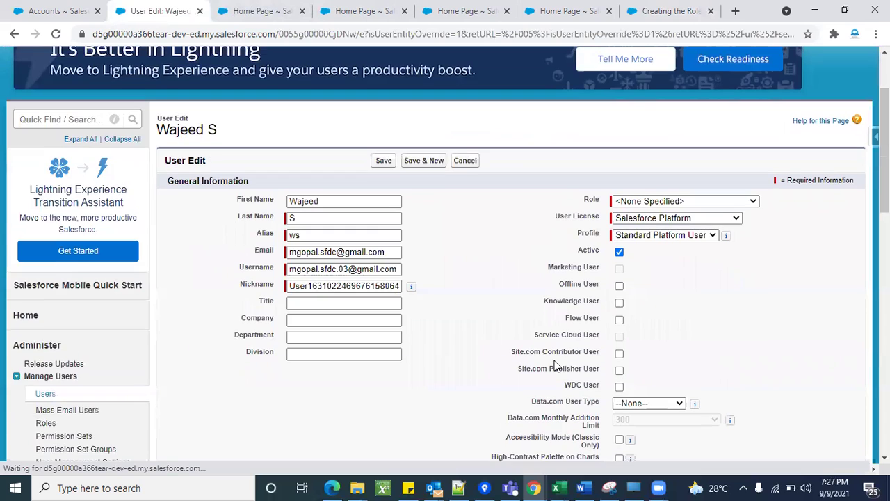
left_click(667, 201)
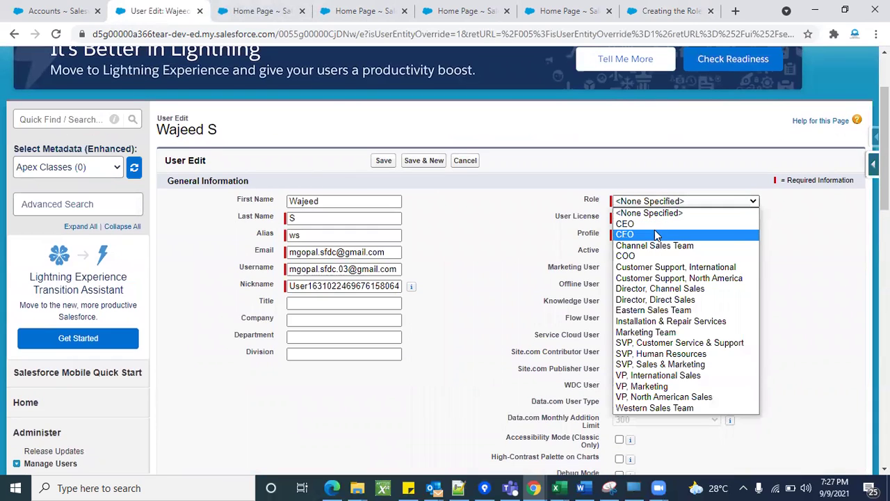
left_click(653, 234)
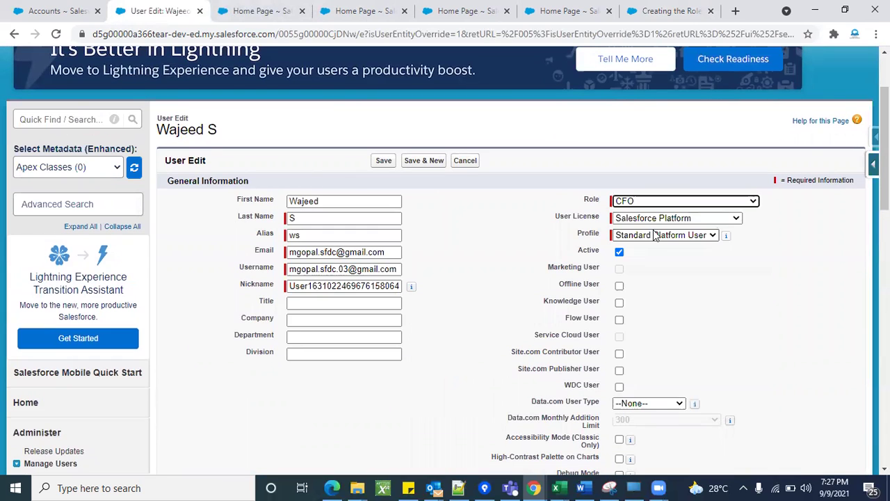
left_click(379, 164)
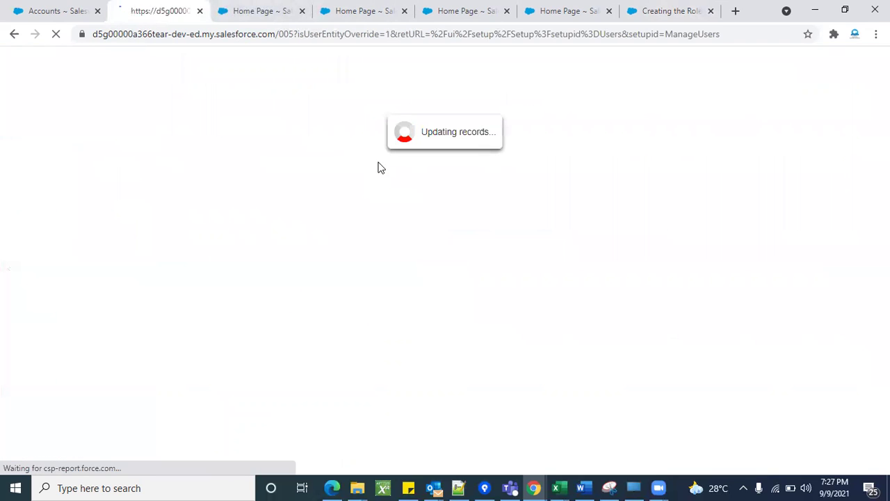
scroll(517, 199, "down", 2)
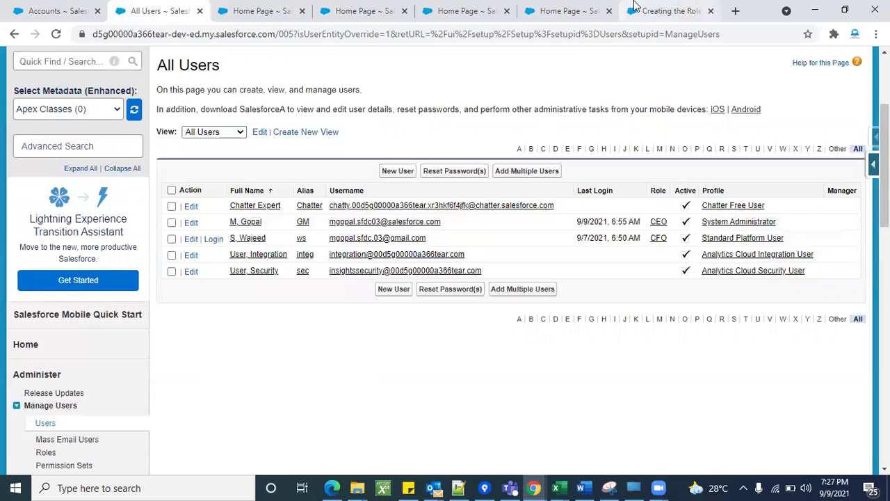
left_click(668, 10)
Expand the full role tree to review CFO, COO and the SVP roles under CEO.
left_click(221, 287)
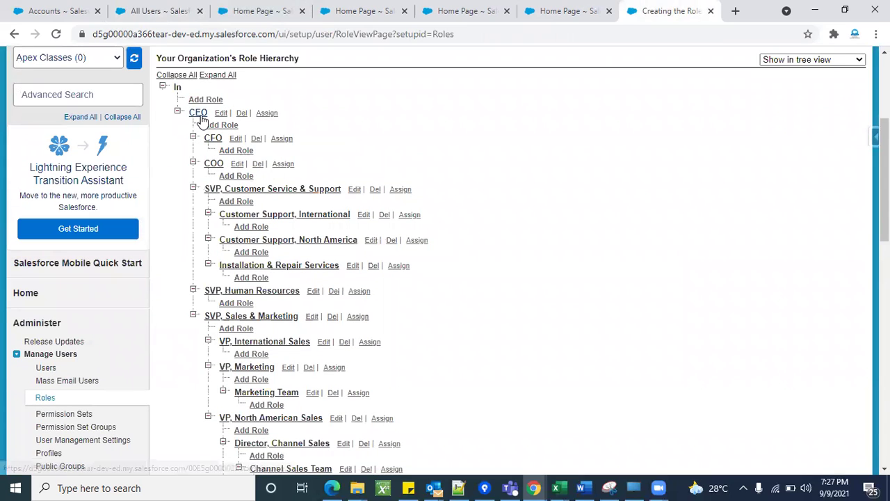
scroll(260, 352, "down", 1)
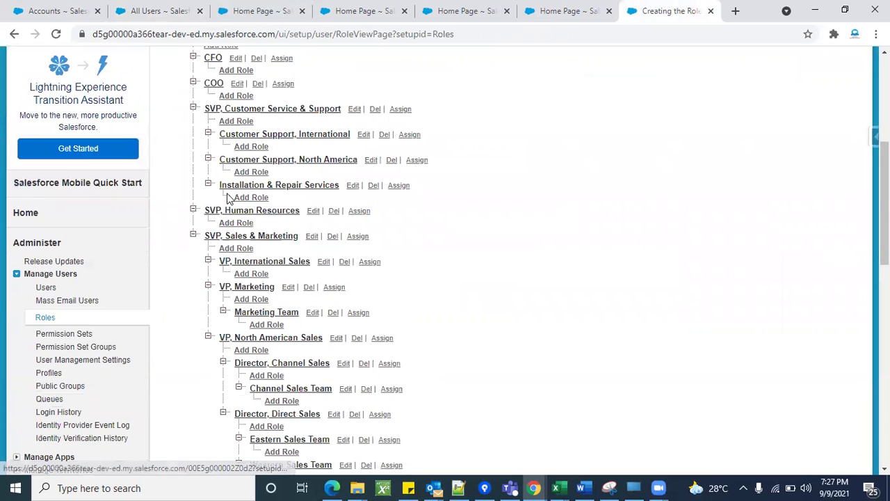
scroll(296, 321, "up", 1)
scroll(296, 321, "up", 2)
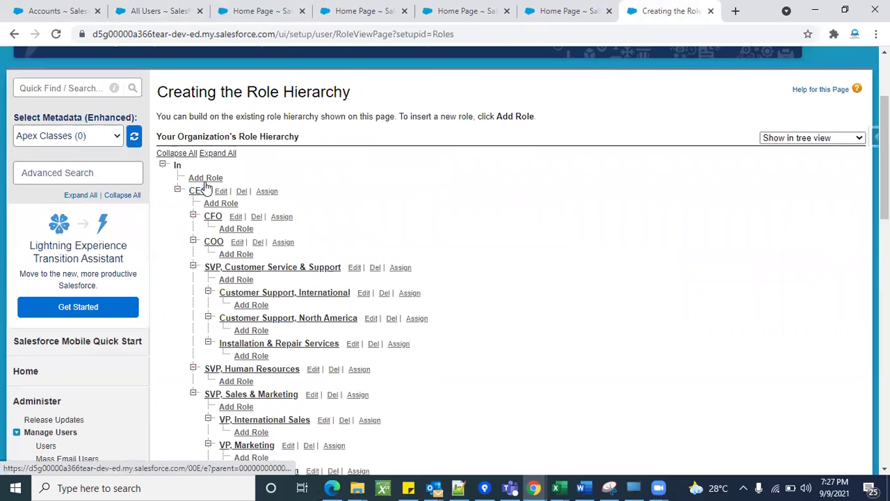
scroll(372, 218, "down", 1)
scroll(372, 217, "down", 1)
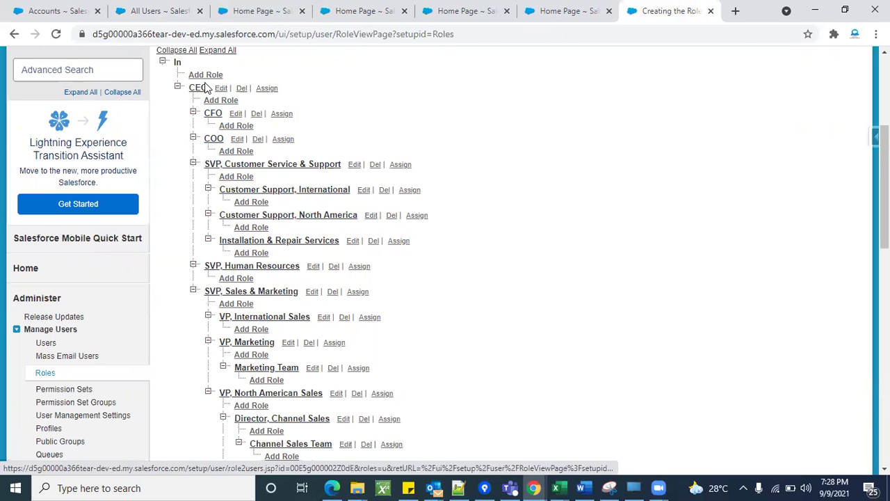
scroll(323, 223, "up", 2)
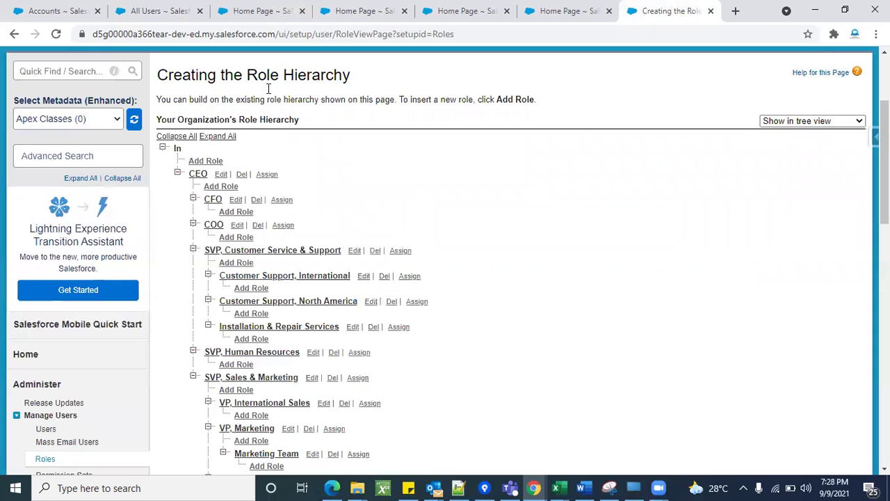
left_click(217, 188)
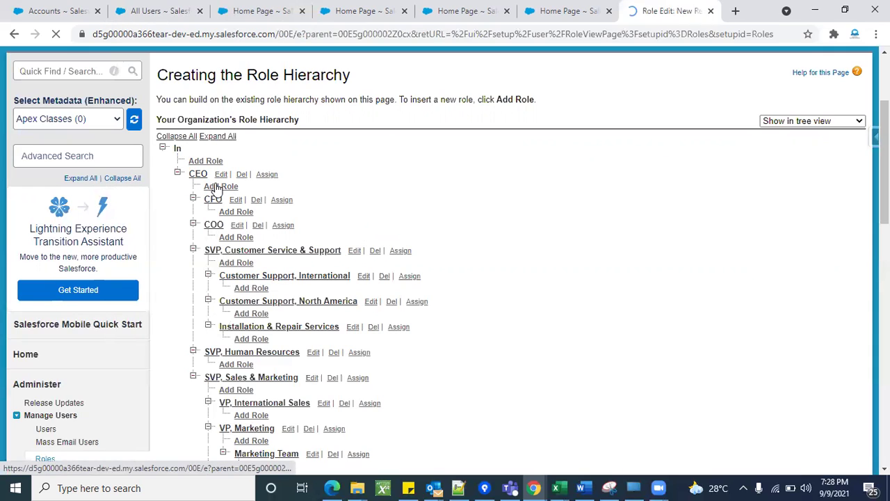
scroll(576, 169, "down", 3)
left_click(319, 140)
left_click(226, 207)
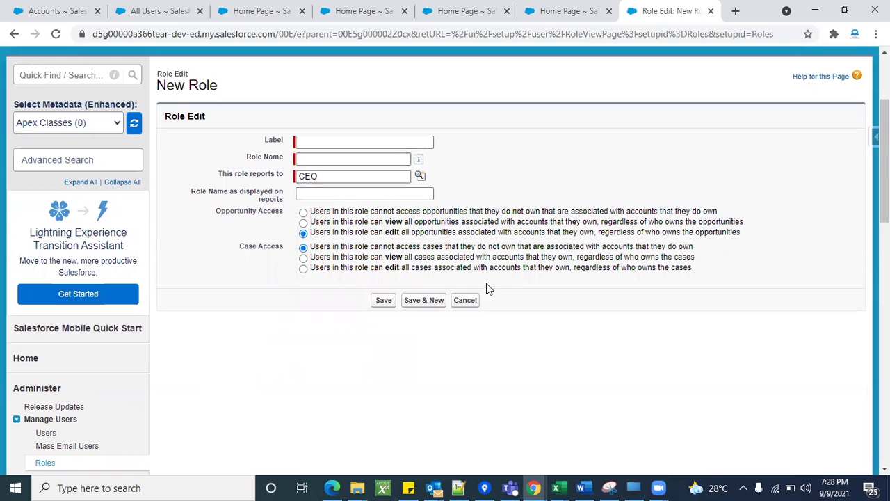
left_click(467, 301)
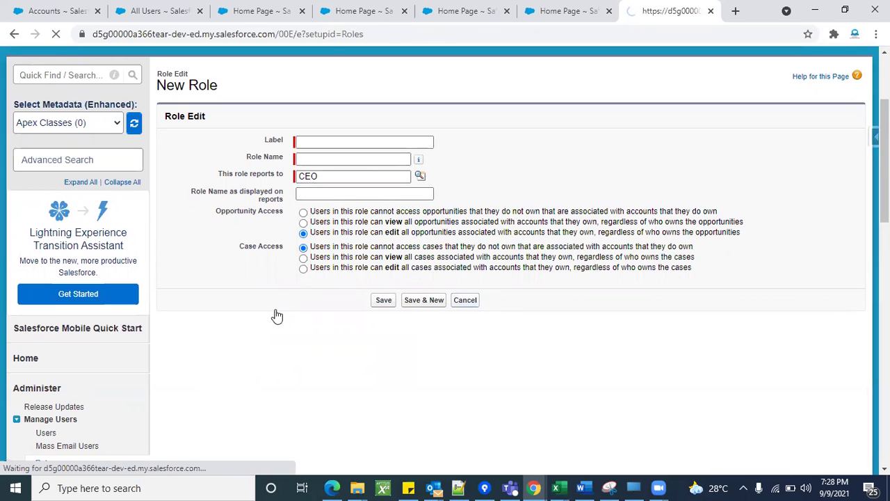
scroll(382, 383, "down", 1)
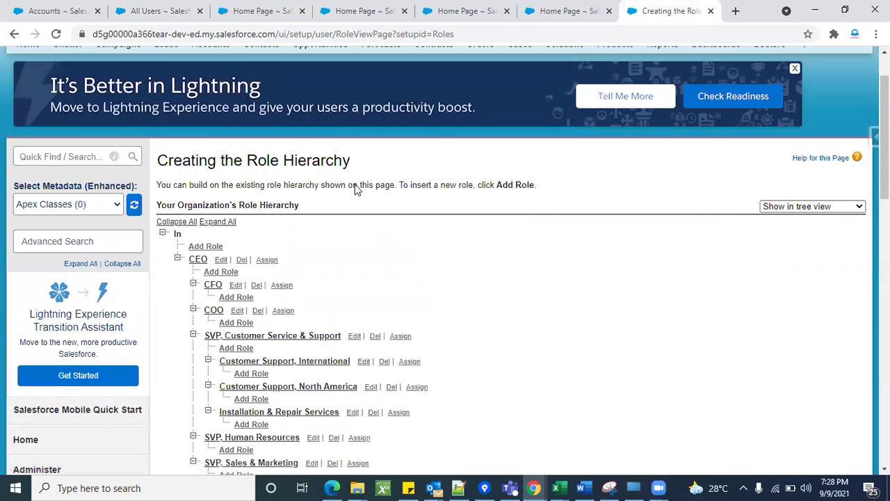
scroll(501, 169, "down", 1)
scroll(473, 165, "up", 1)
scroll(471, 166, "up", 2)
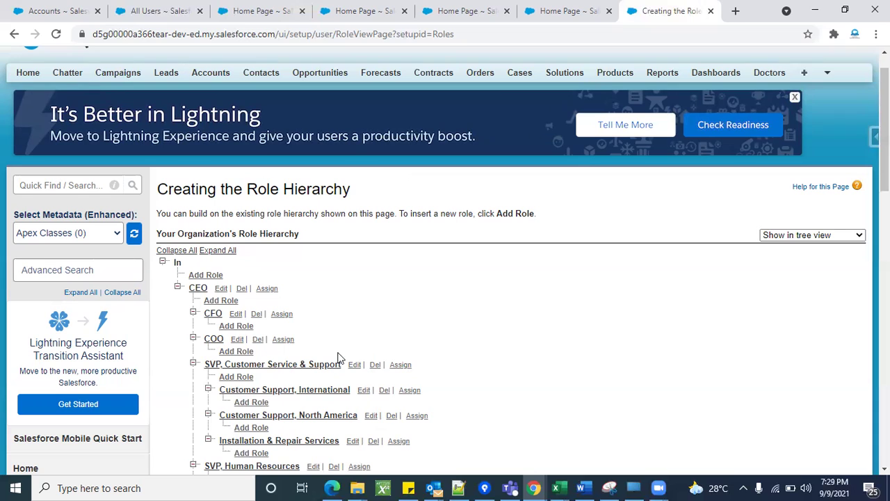
scroll(338, 348, "down", 2)
scroll(495, 276, "down", 3)
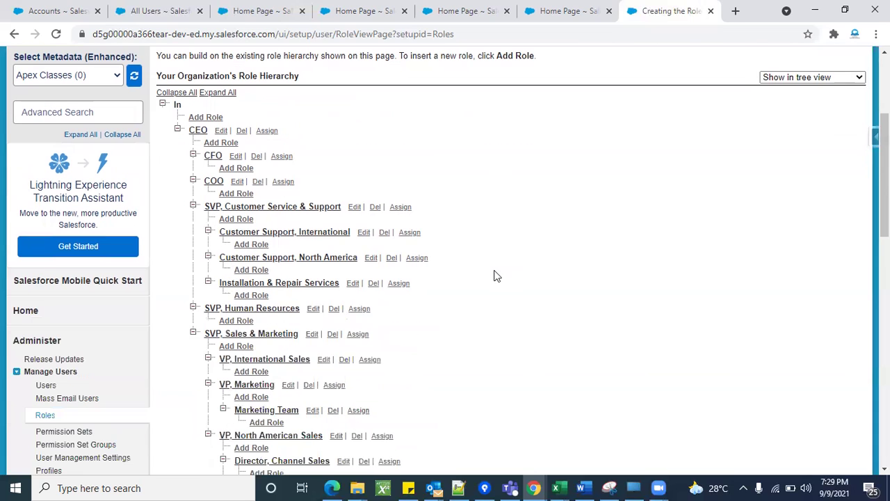
left_click(236, 168)
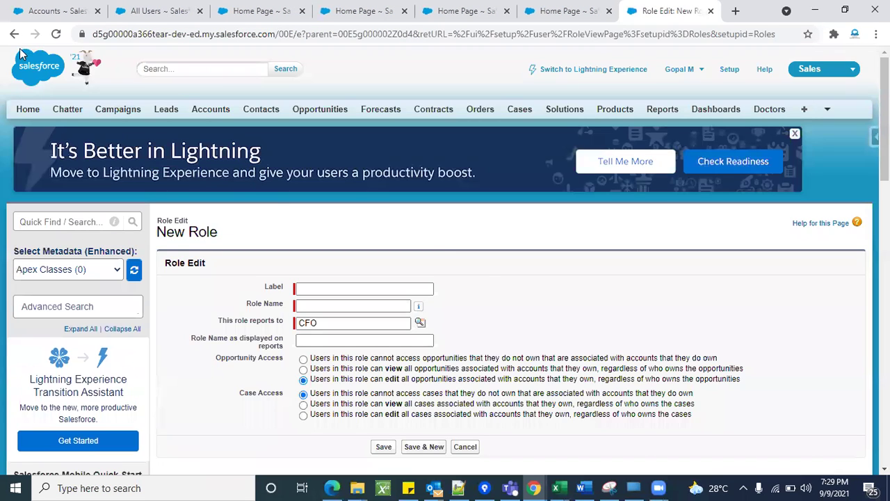
left_click(14, 33)
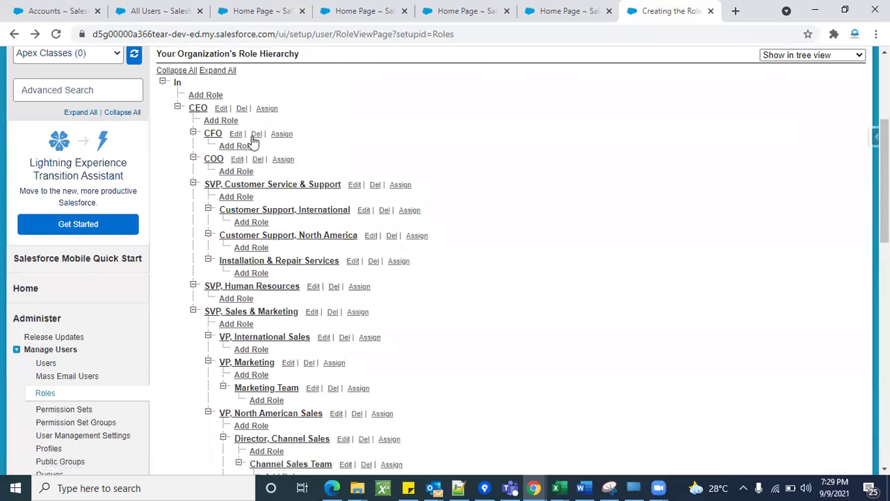
left_click(281, 134)
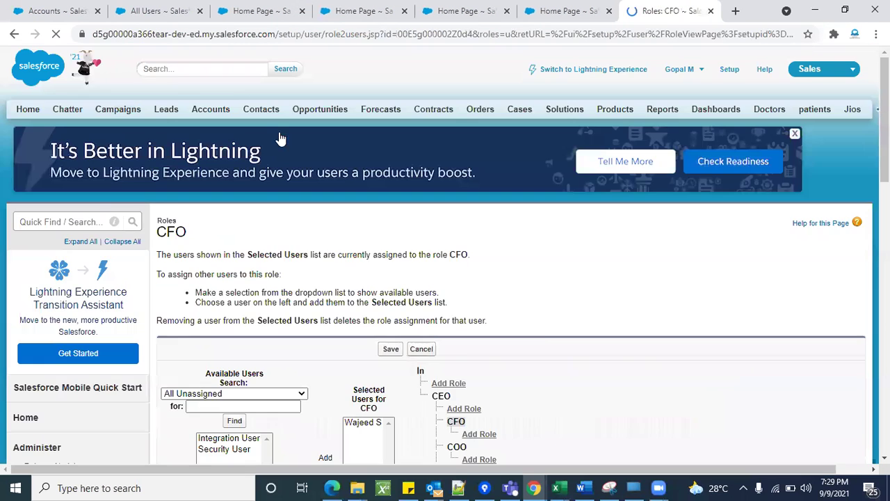
scroll(417, 278, "down", 3)
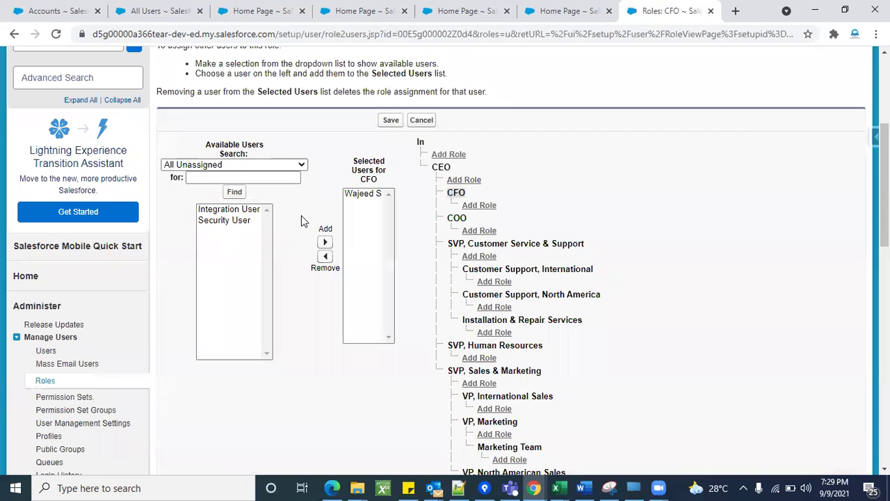
left_click(234, 220)
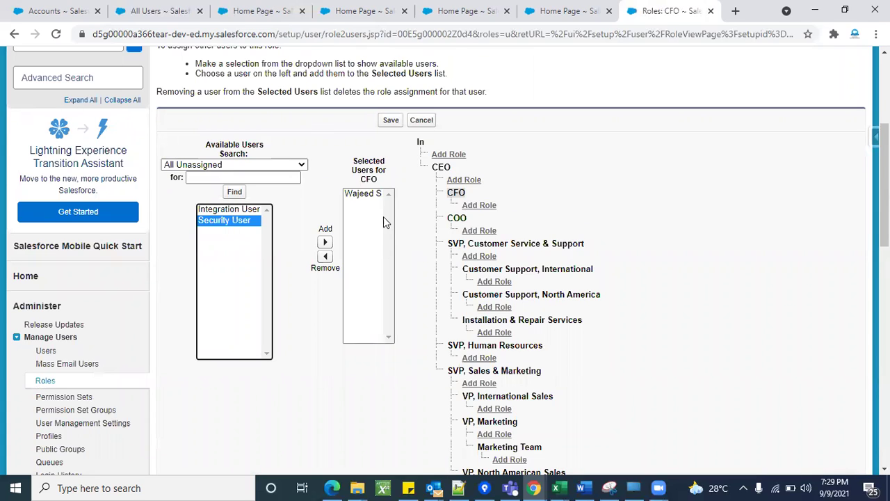
left_click(381, 217)
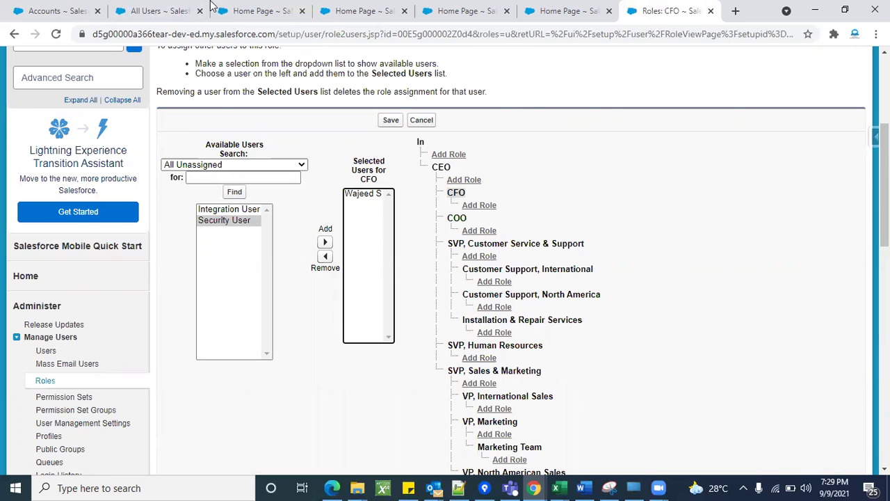
left_click(158, 10)
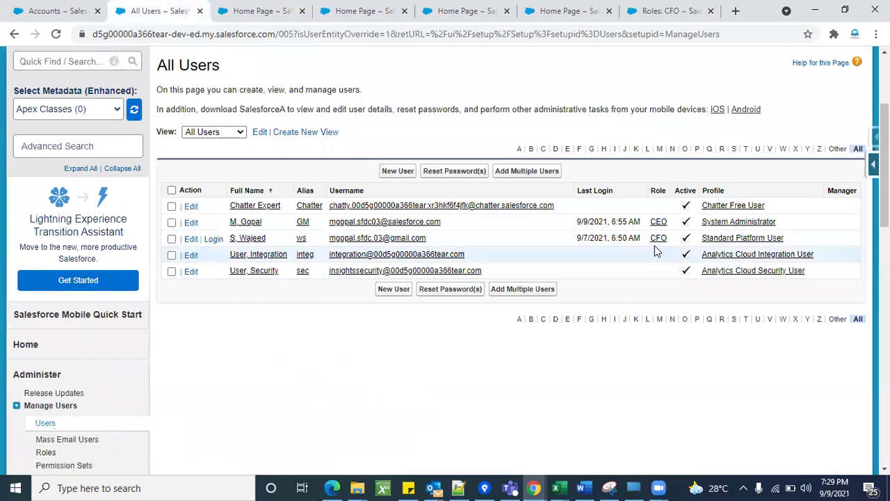
left_click(675, 9)
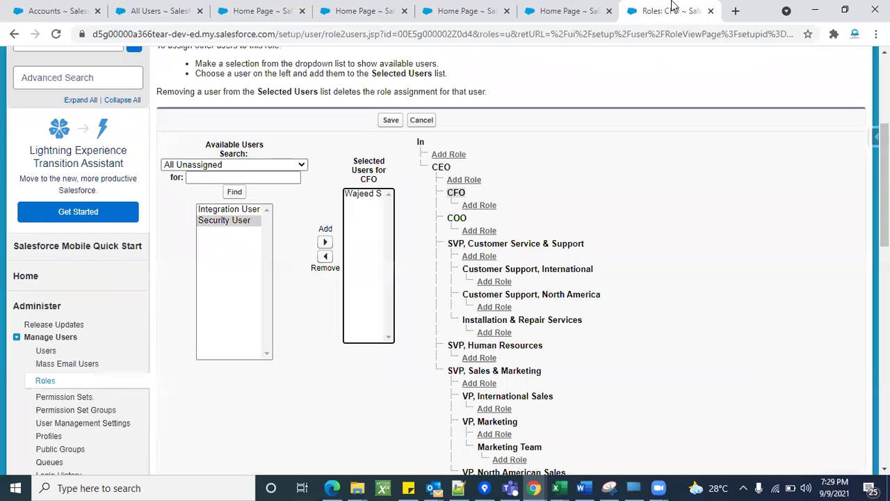
left_click(372, 199)
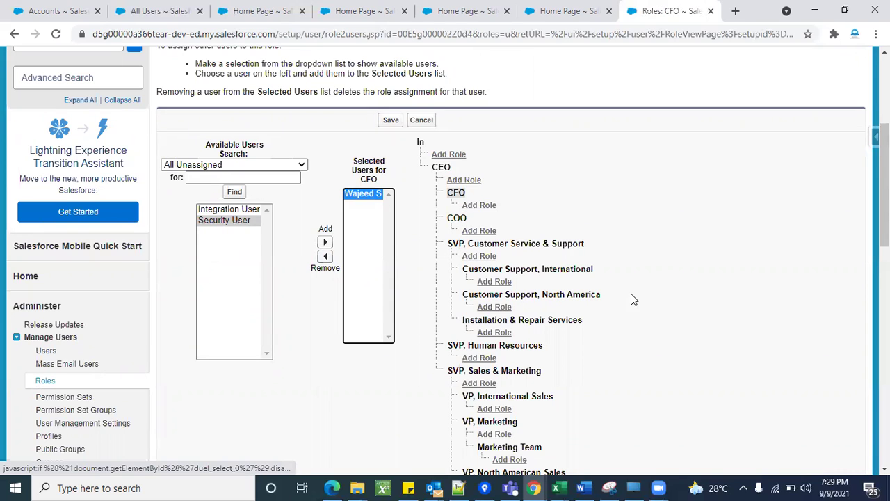
scroll(631, 294, "down", 2)
scroll(517, 123, "up", 2)
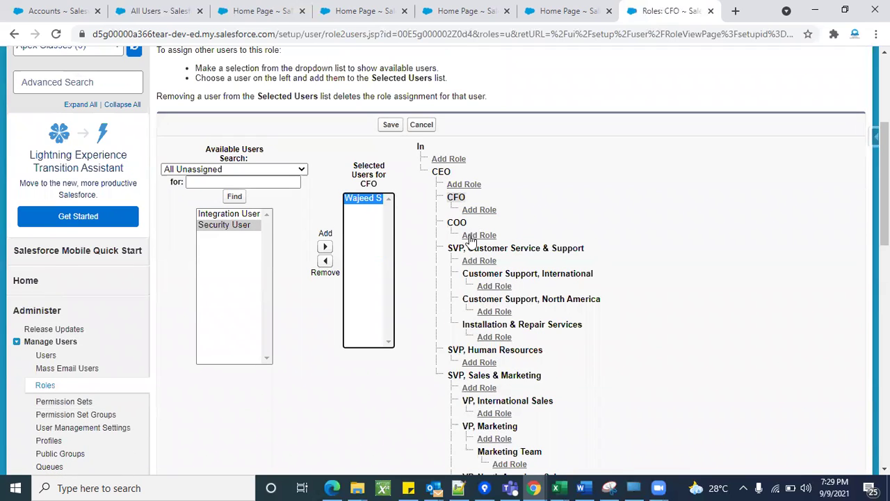
scroll(521, 272, "down", 5)
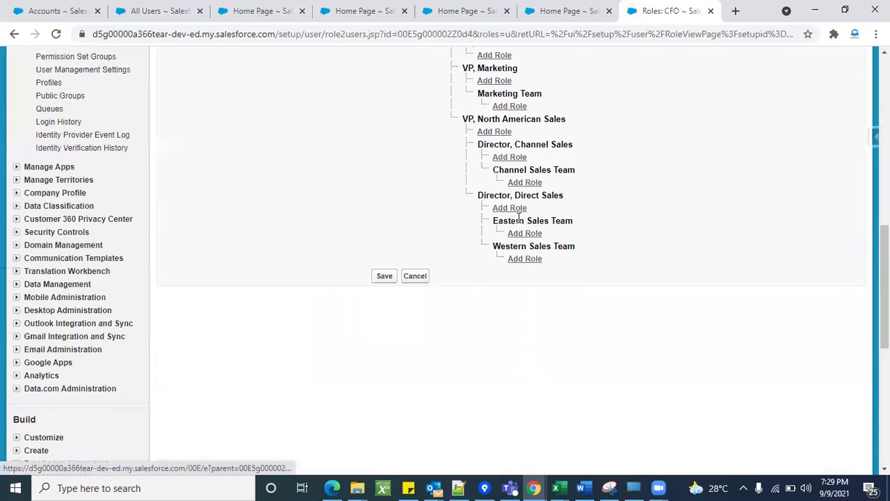
scroll(518, 218, "up", 6)
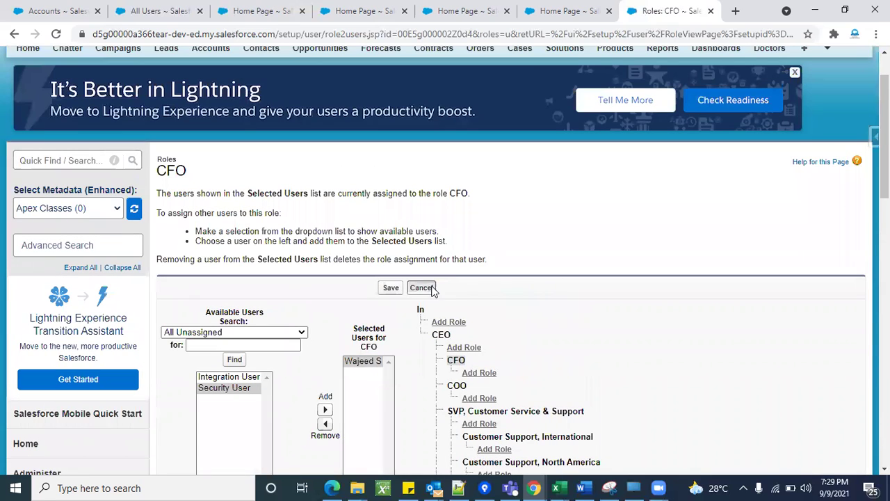
left_click(430, 288)
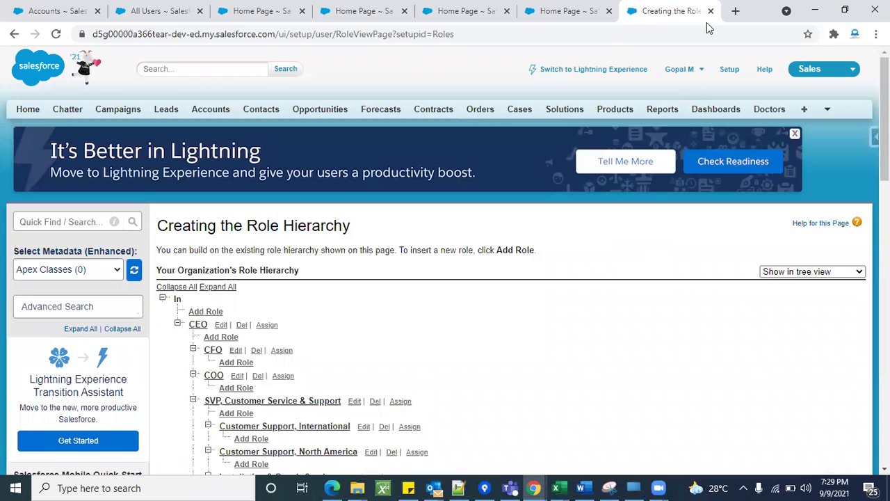
Search Quick Find for 'sharing' and open Sharing Settings under Security Controls.
left_click(711, 11)
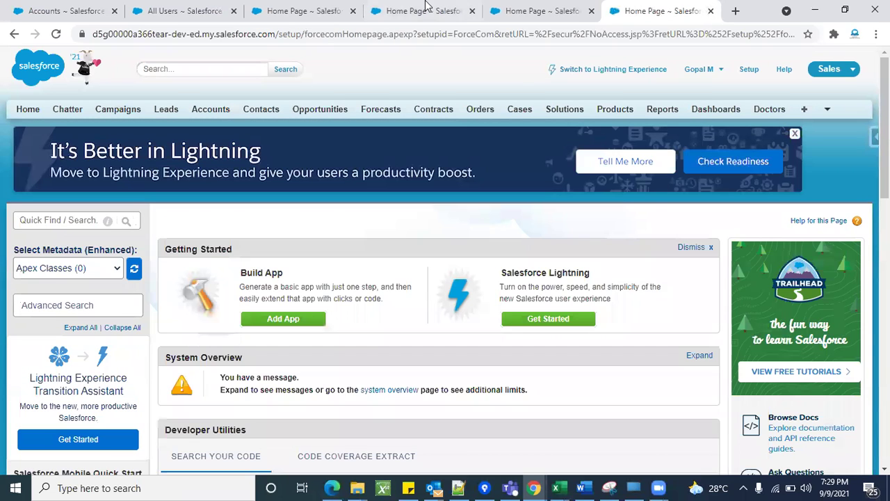
left_click(425, 10)
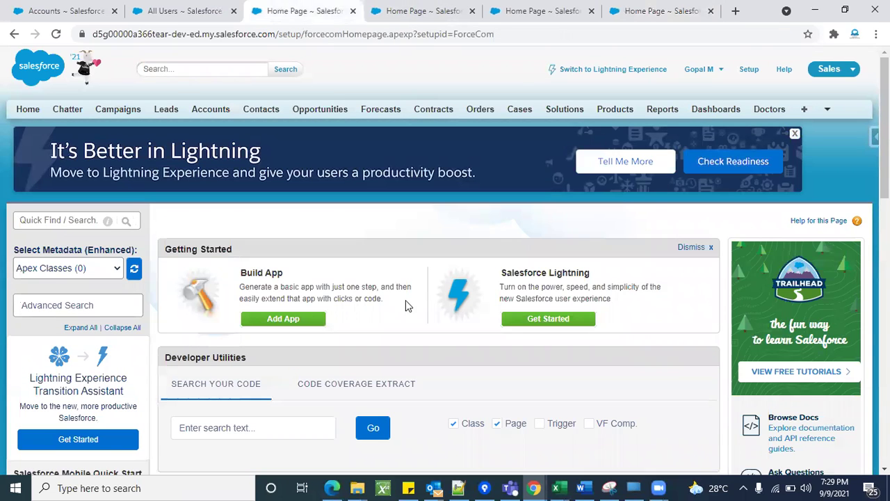
left_click(574, 7)
left_click(664, 10)
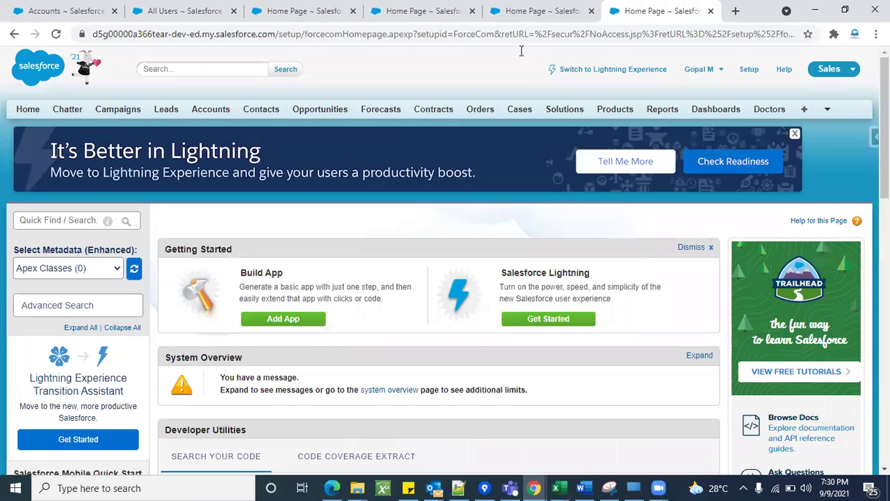
left_click(72, 221)
type("shreing")
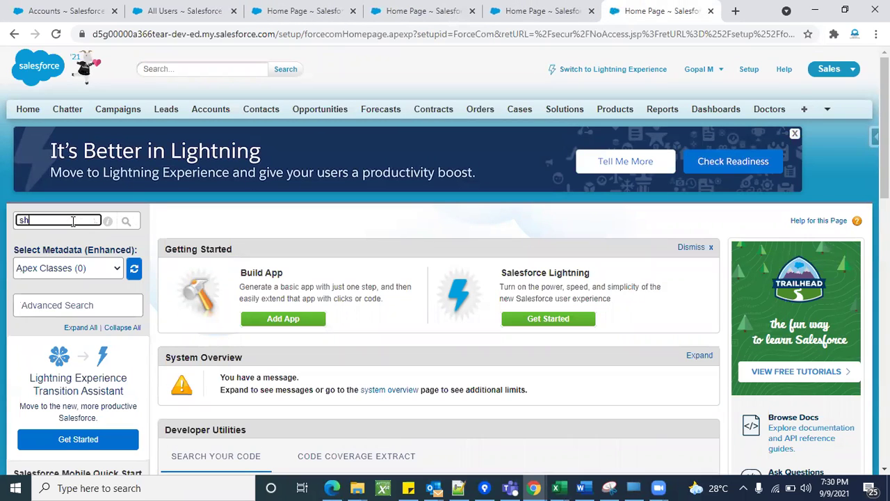
key("BackSpace")
key("BackSpace")
key("BackSpace")
key("BackSpace")
type("haring")
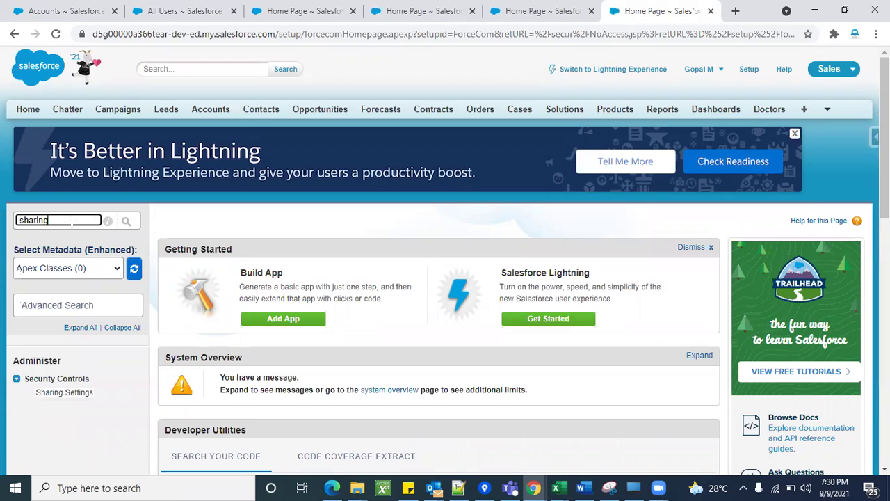
left_click(64, 392)
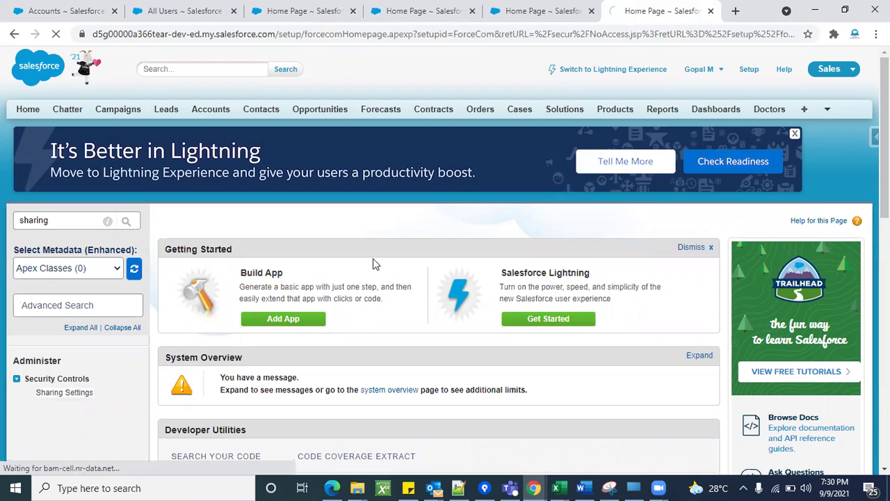
scroll(372, 258, "down", 3)
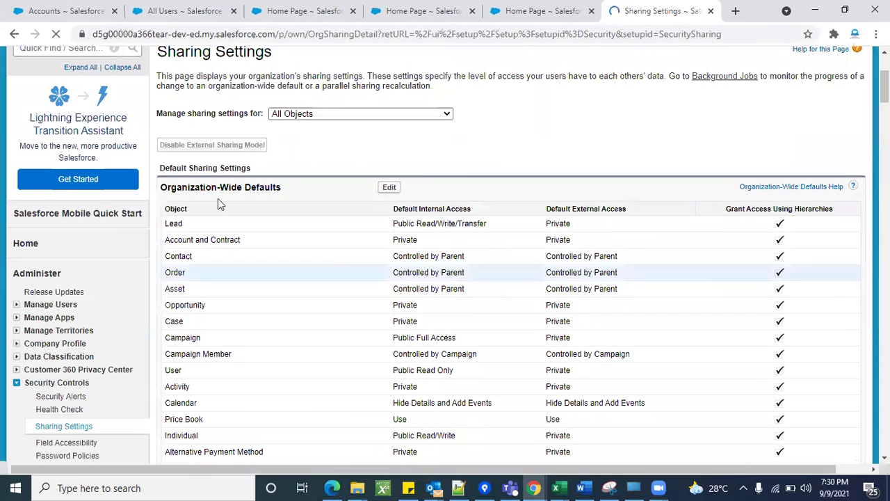
Review the empty sharing rules sections, then go to the Accounts home page.
scroll(473, 298, "down", 20)
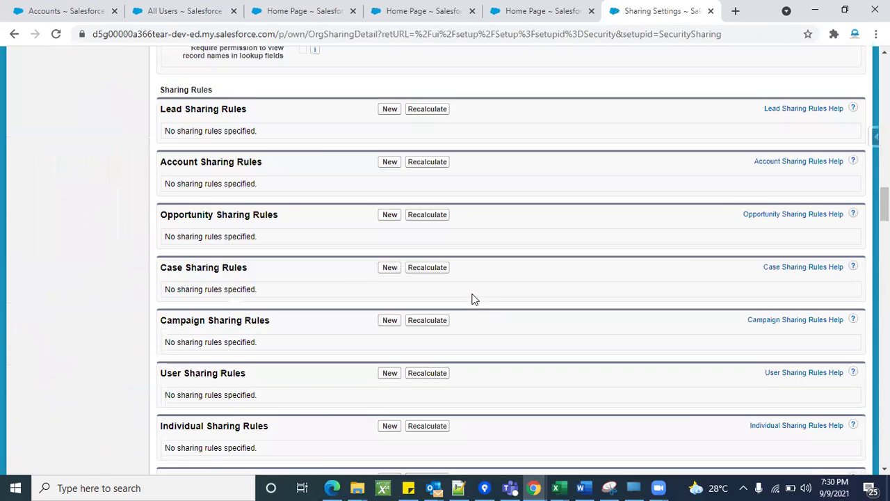
scroll(471, 297, "up", 7)
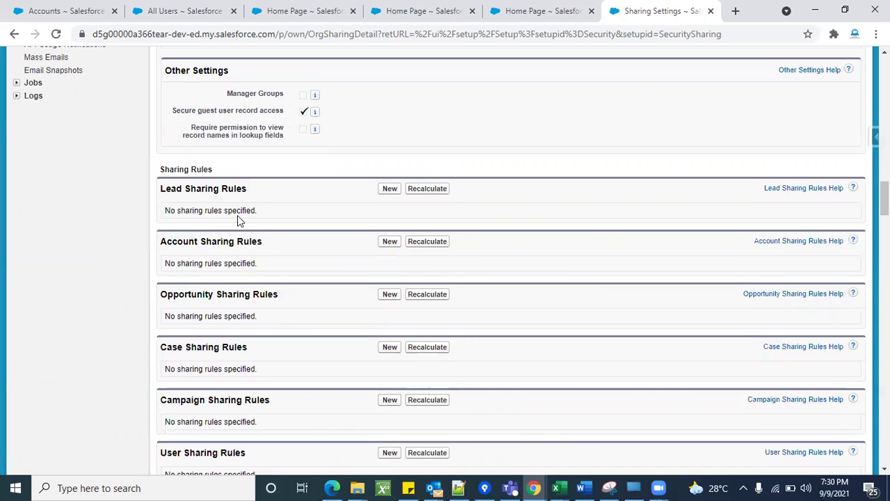
scroll(225, 263, "down", 1)
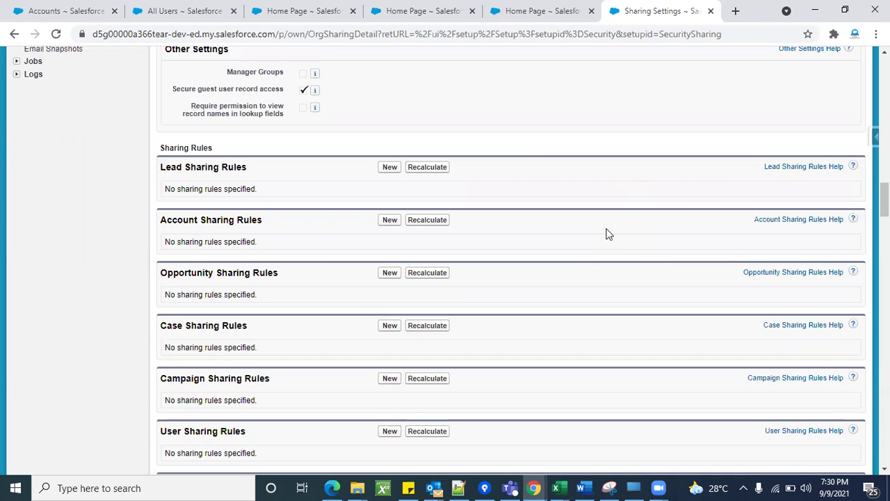
left_click(170, 10)
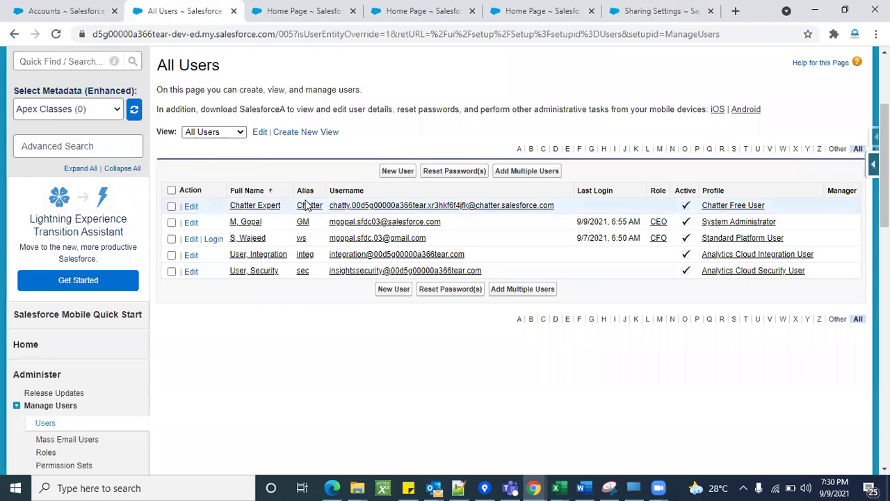
scroll(306, 202, "up", 3)
left_click(297, 11)
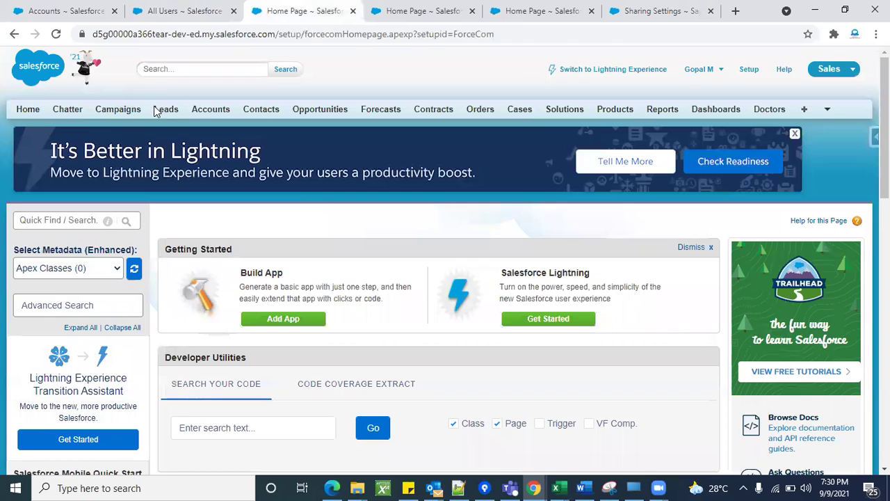
left_click(206, 111)
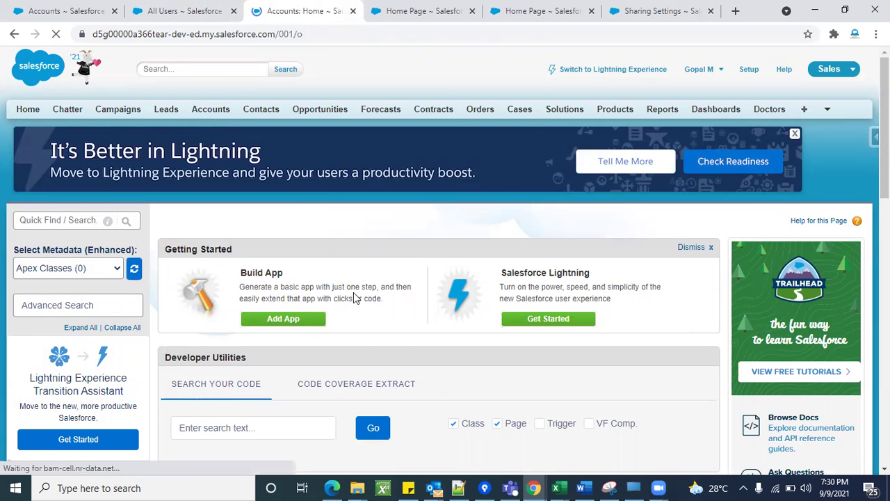
List All Accounts and open the Edge Communications account record.
scroll(292, 393, "down", 2)
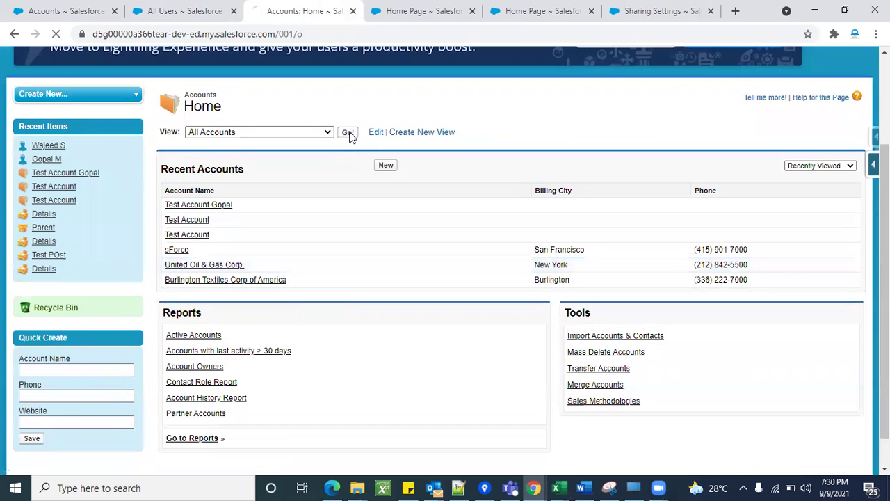
left_click(348, 132)
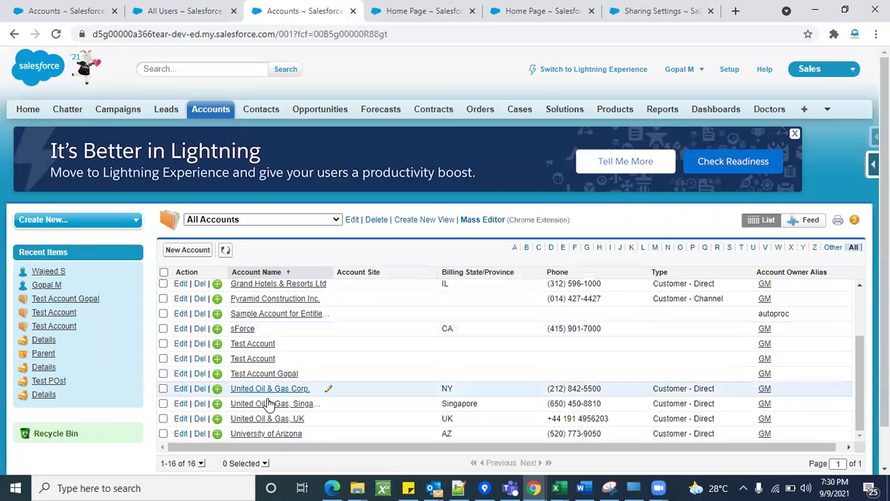
scroll(348, 338, "down", 1)
scroll(347, 338, "up", 3)
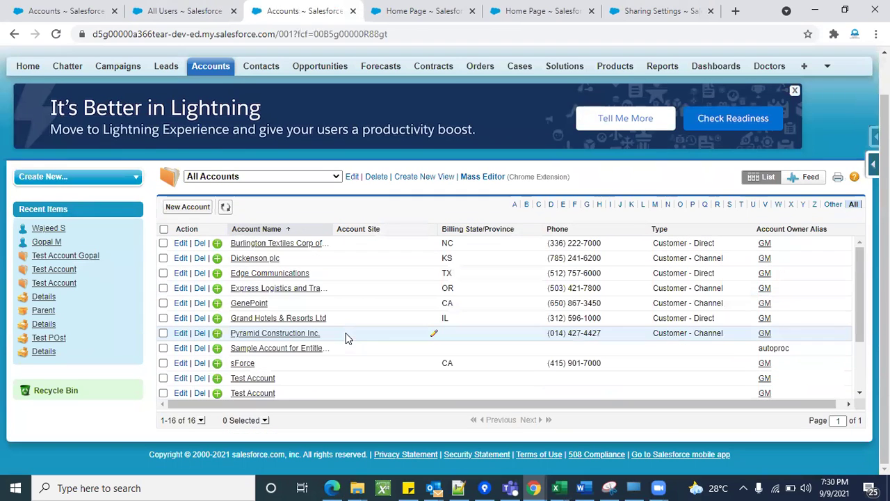
left_click(274, 275)
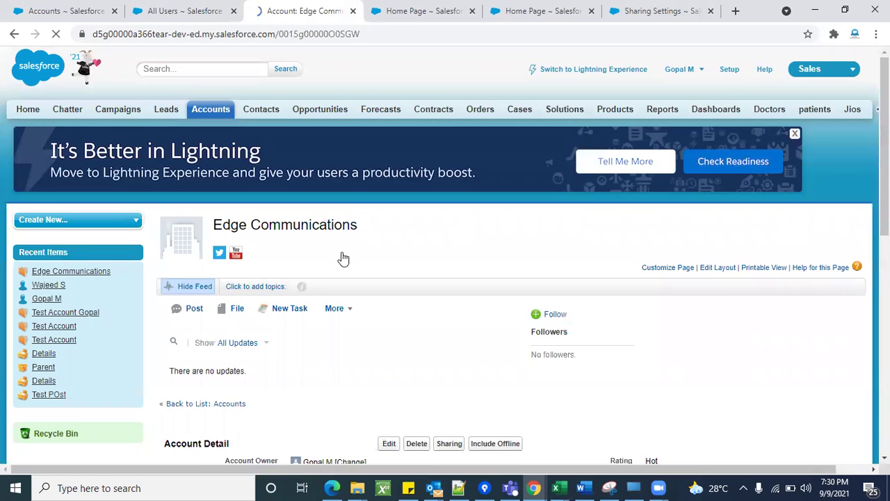
scroll(306, 279, "down", 3)
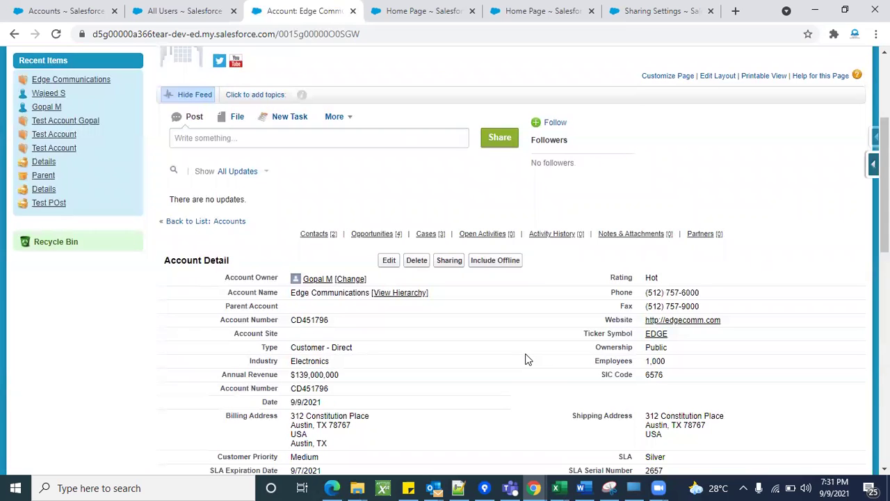
Return to Sharing Settings and start editing the Organization-Wide Defaults.
left_click(629, 8)
scroll(432, 326, "up", 3)
scroll(431, 324, "up", 10)
scroll(349, 442, "down", 20)
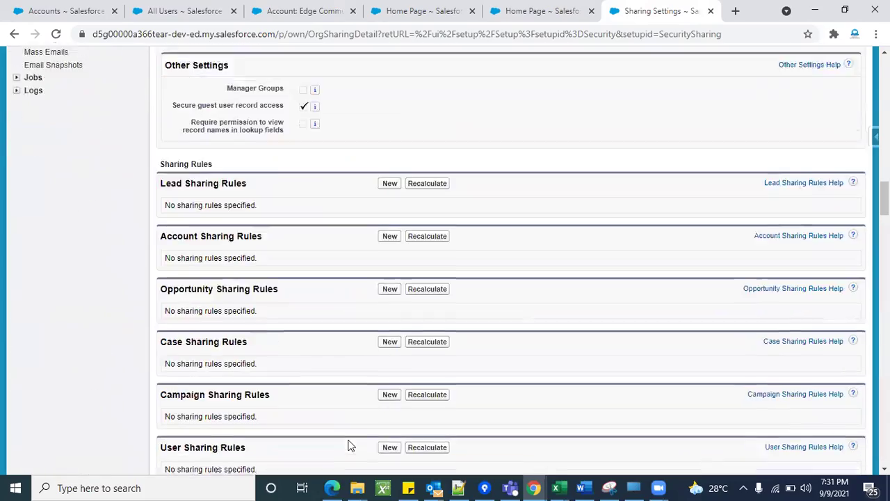
scroll(349, 445, "up", 20)
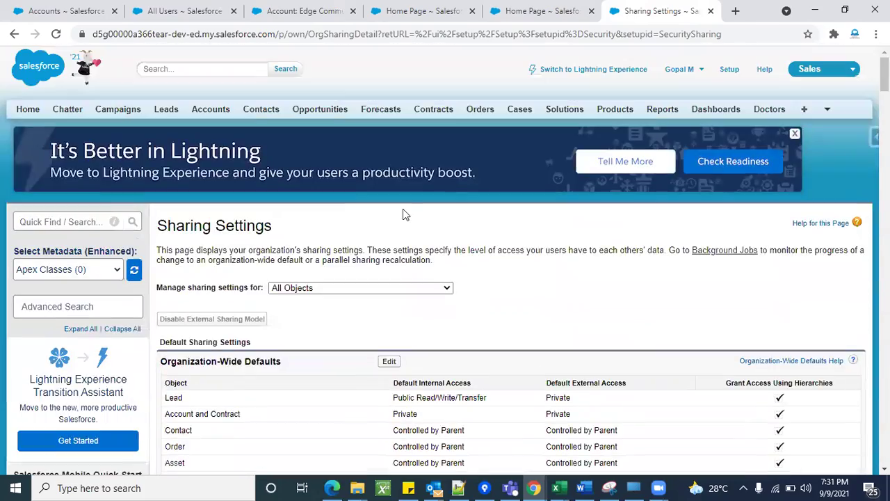
scroll(404, 207, "down", 2)
left_click(389, 199)
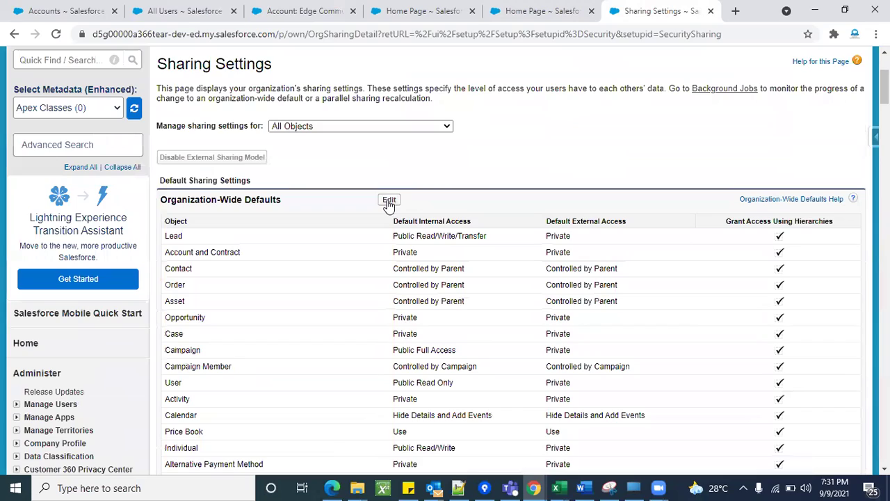
Save the Organization-Wide Sharing Defaults with Manual User Record Sharing enabled.
scroll(485, 286, "down", 15)
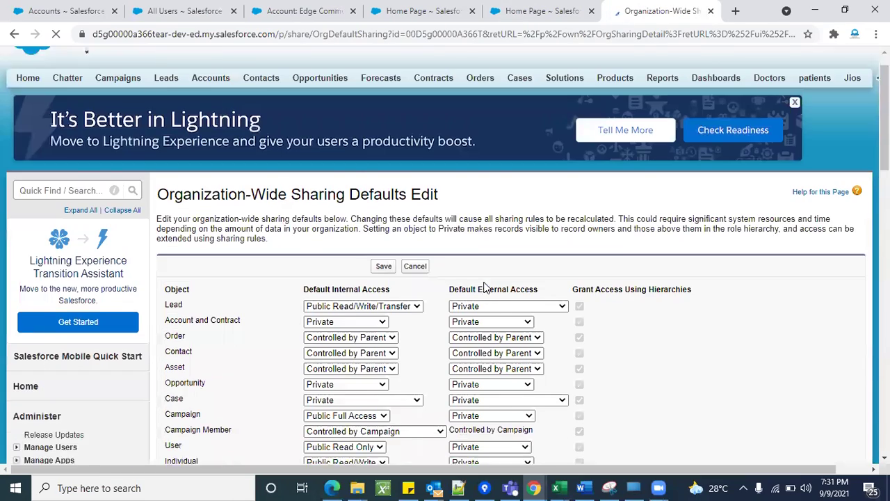
scroll(485, 286, "down", 3)
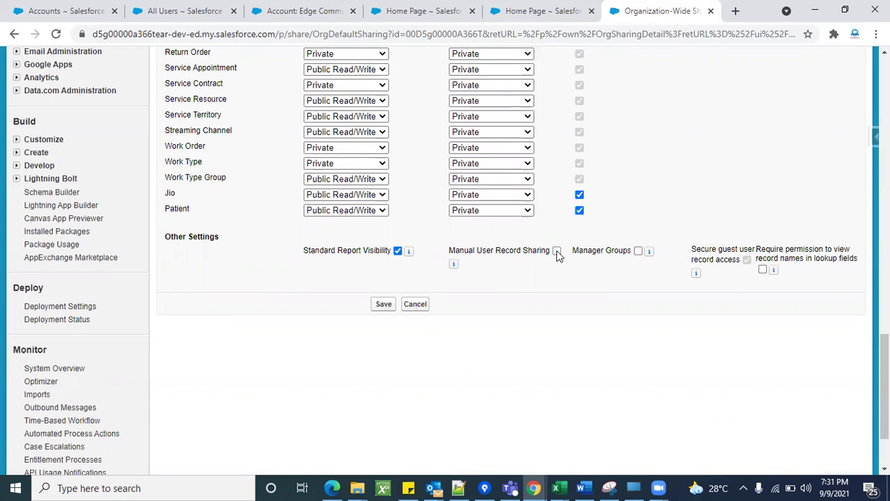
left_click(383, 304)
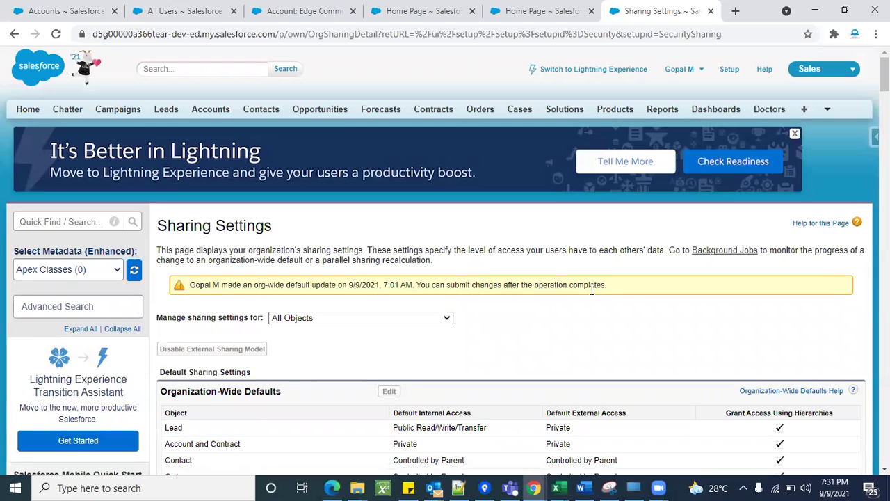
Reload Sharing Settings to check the org-wide default update's progress.
scroll(497, 298, "down", 20)
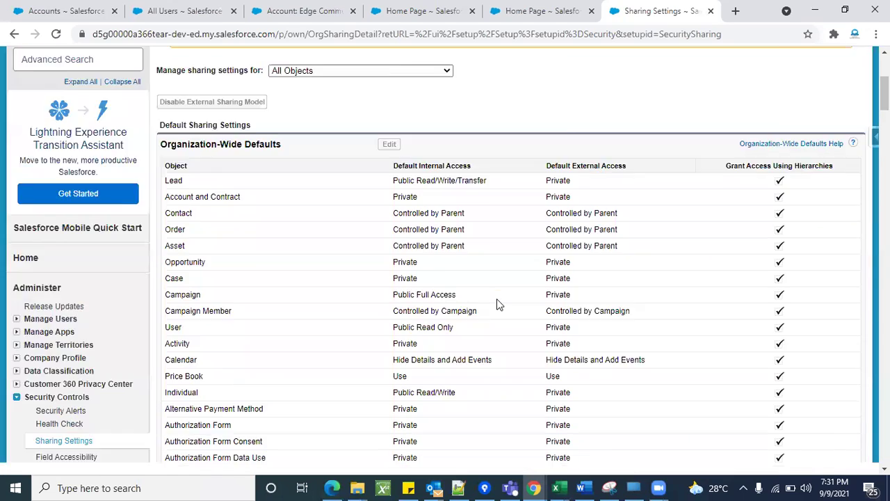
scroll(496, 298, "down", 3)
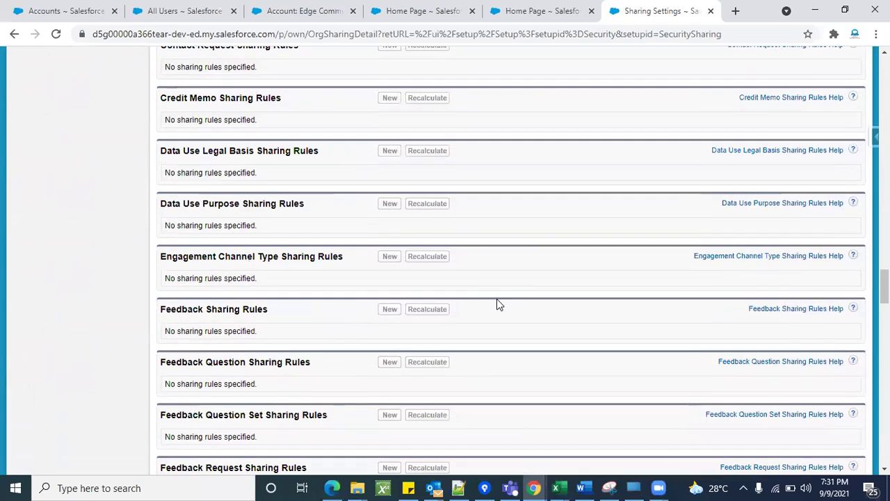
scroll(497, 300, "down", 3)
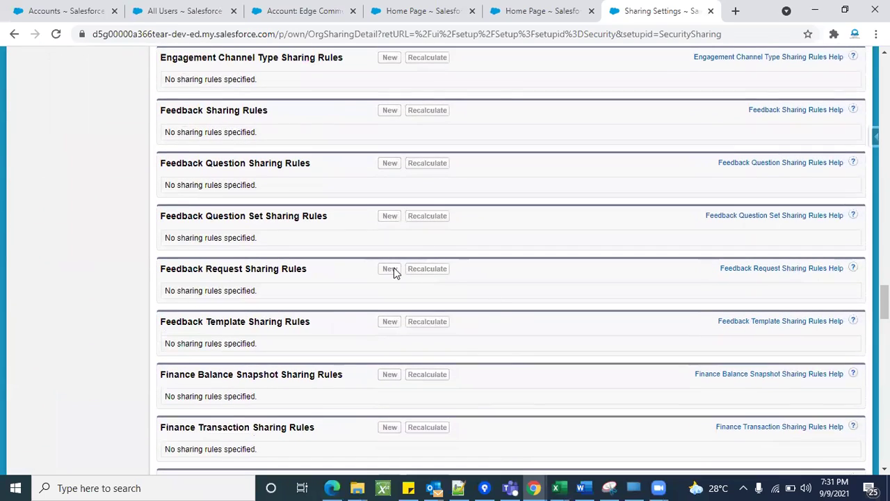
scroll(548, 276, "up", 9)
scroll(549, 276, "up", 4)
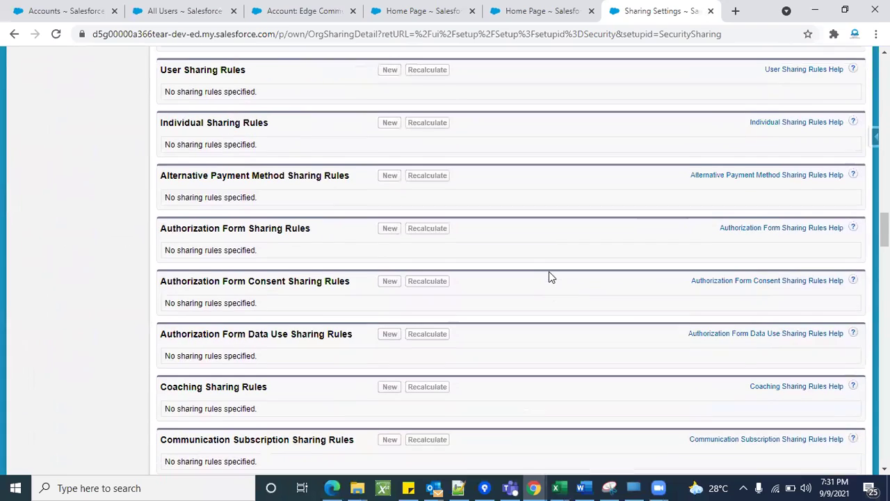
scroll(389, 313, "up", 10)
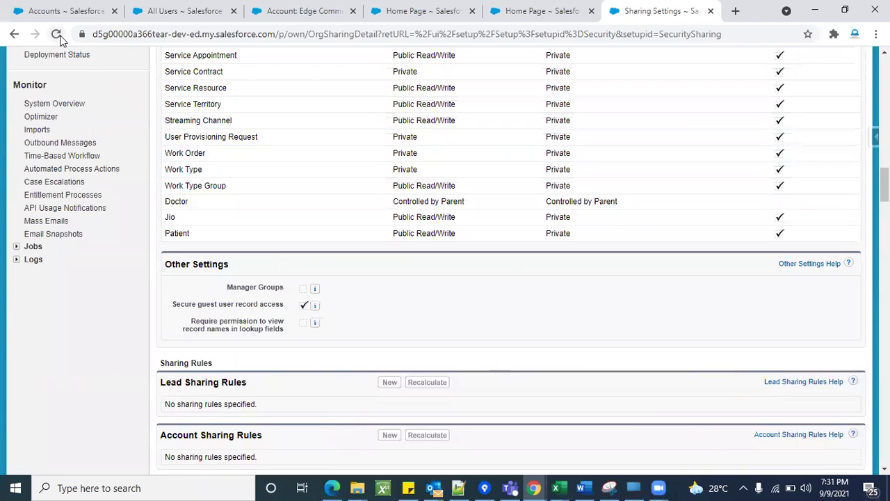
left_click(57, 34)
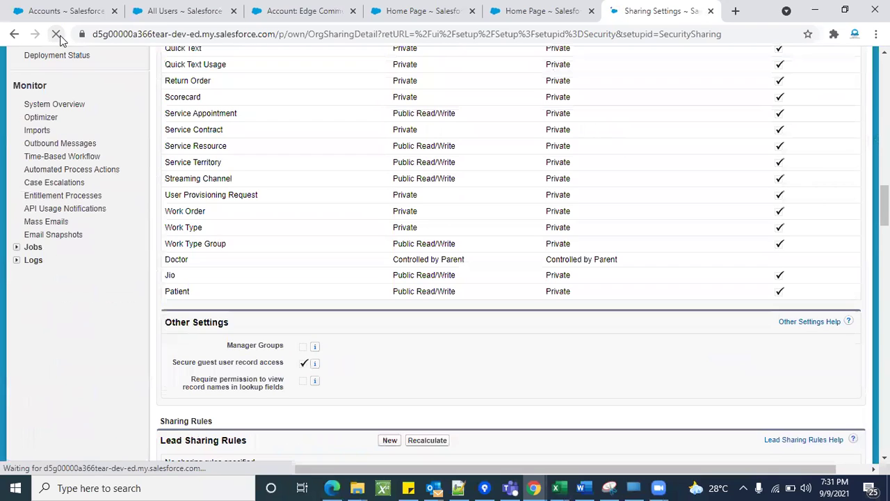
Bring up the Edge Communications account page and reload it.
scroll(477, 243, "down", 3)
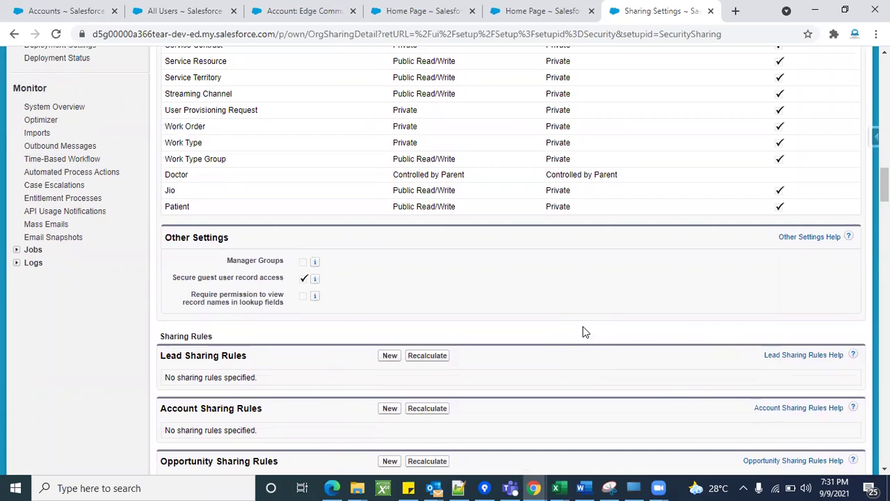
scroll(582, 331, "down", 3)
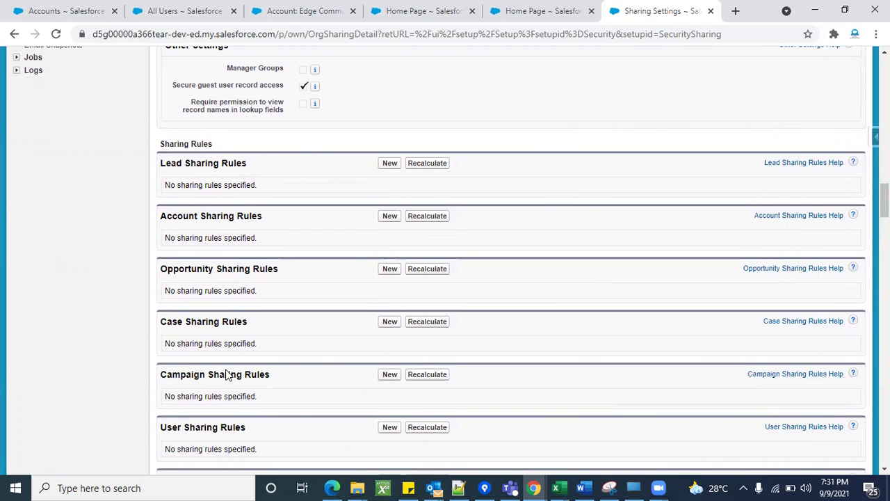
scroll(687, 243, "up", 20)
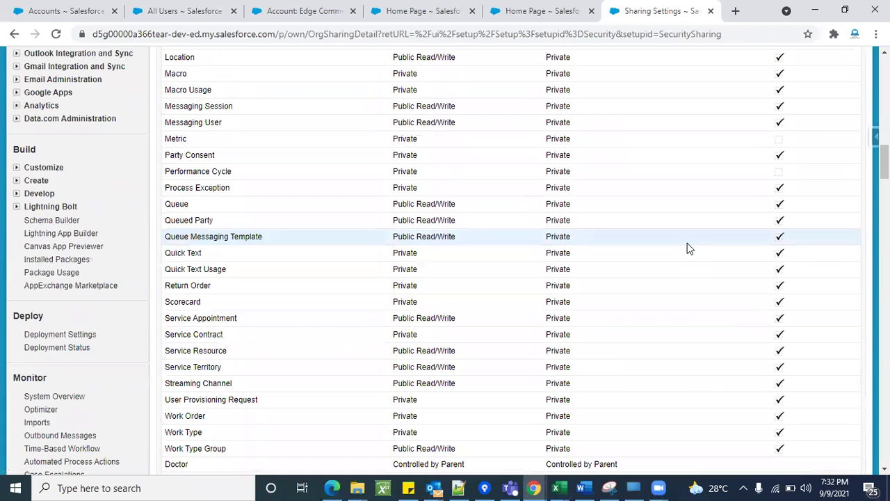
left_click(289, 8)
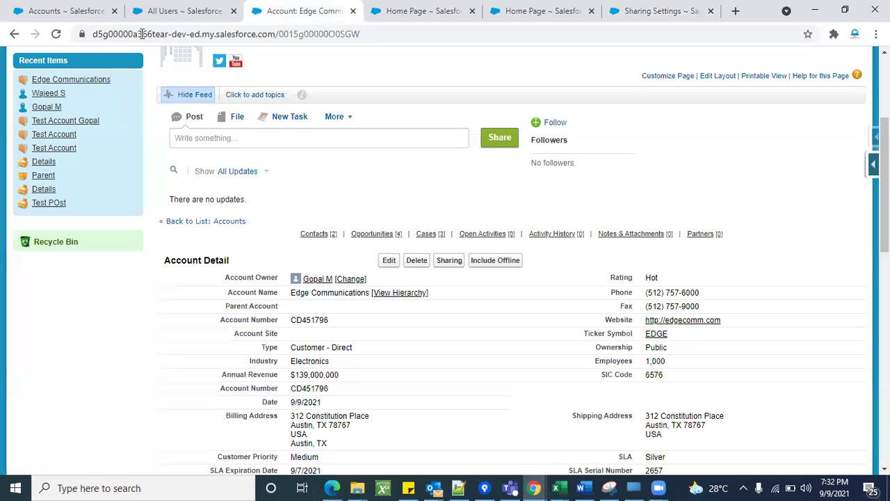
left_click(61, 37)
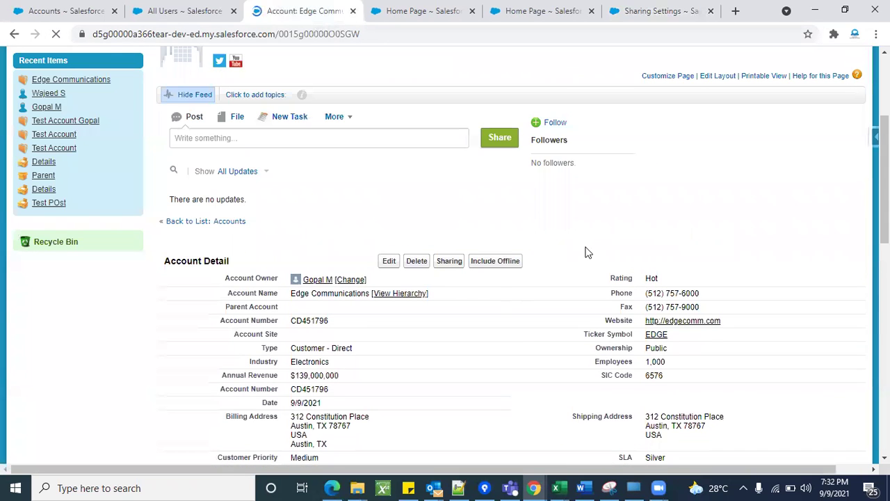
Switch to the All Users list and reload it.
scroll(586, 253, "down", 1)
scroll(587, 253, "up", 2)
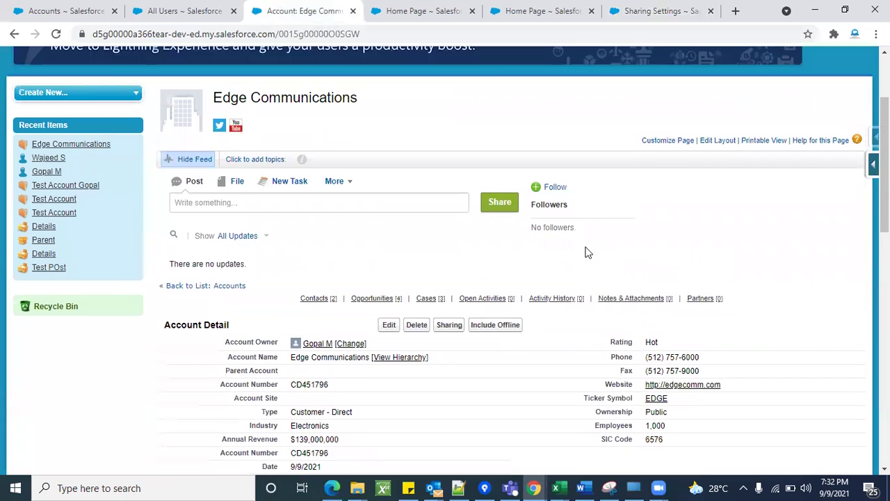
left_click(201, 8)
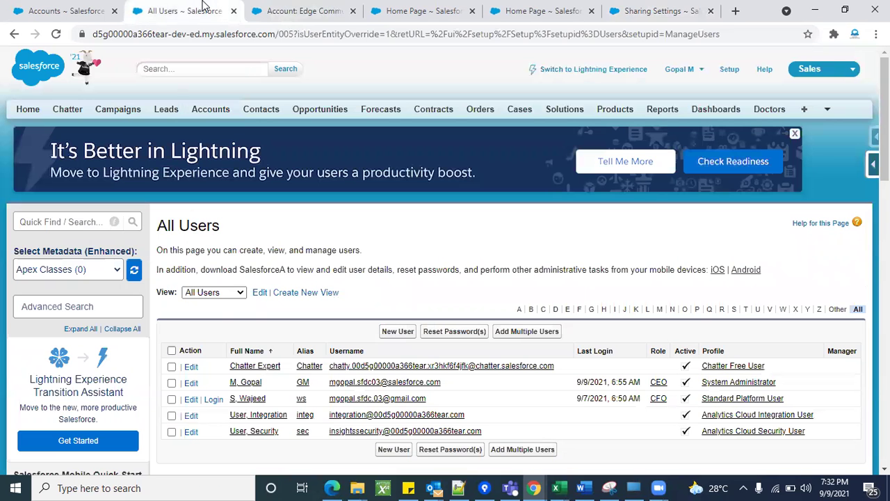
left_click(58, 34)
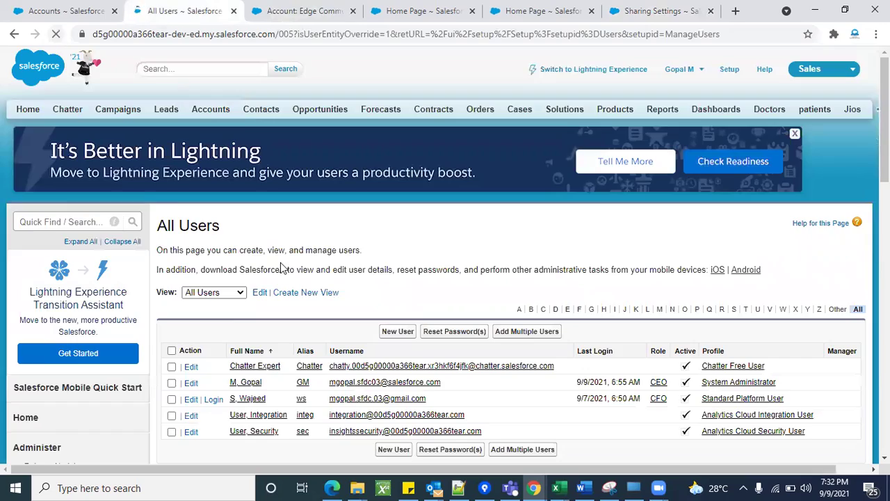
scroll(334, 257, "down", 2)
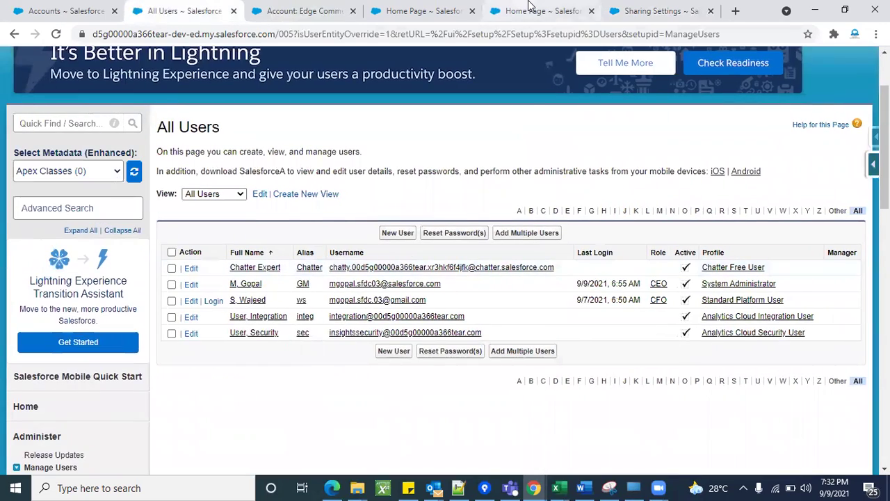
Confirm Account defaults to Private in Sharing Settings, then log in as the CFO user.
left_click(657, 11)
scroll(466, 228, "up", 10)
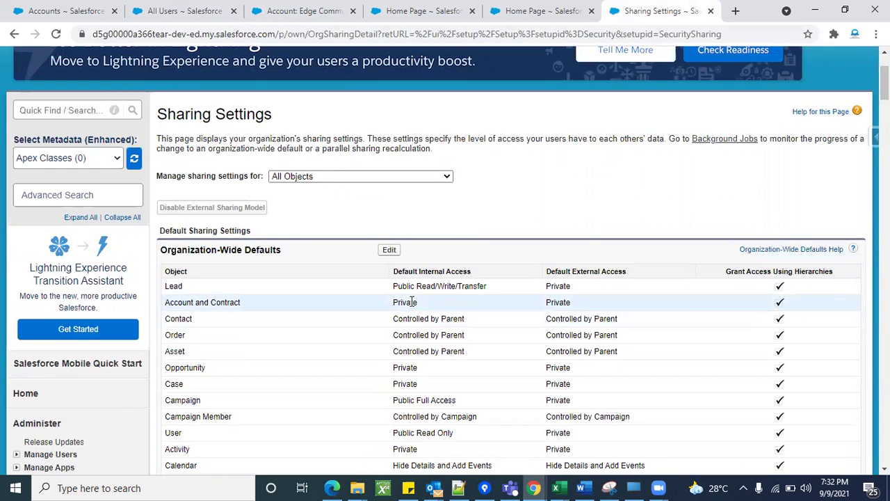
left_click(164, 8)
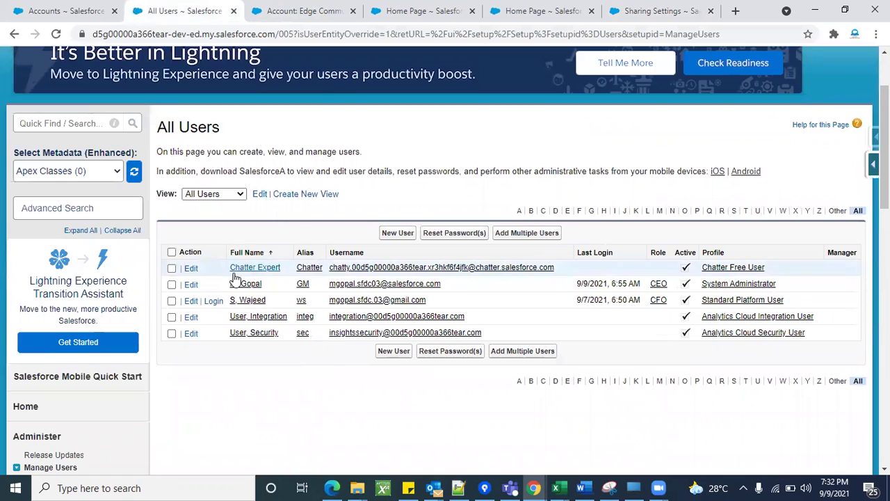
left_click(215, 301)
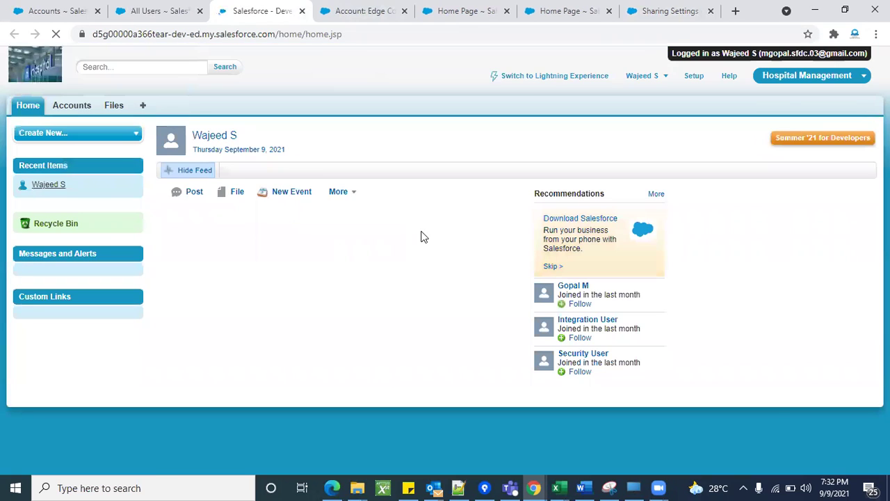
As the CFO user, list All Accounts and see that no records appear.
left_click(67, 110)
left_click(348, 173)
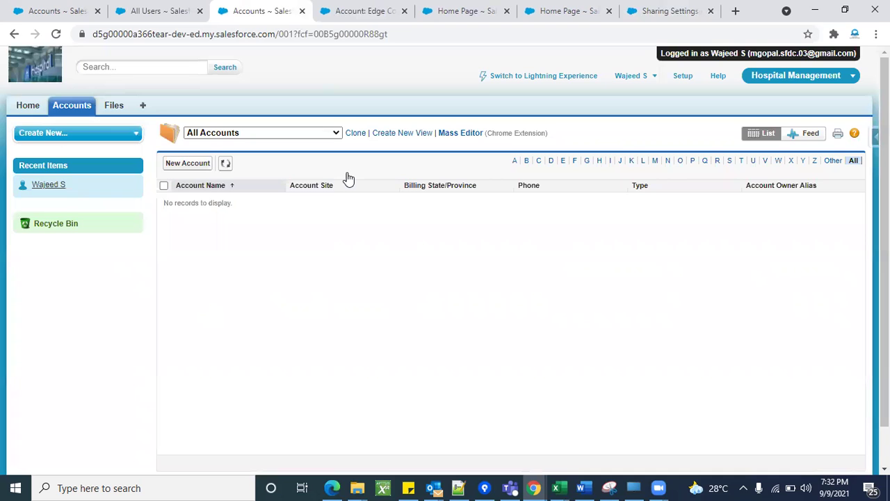
scroll(255, 338, "down", 1)
scroll(337, 385, "up", 1)
Log out of the CFO session and sign back in as administrator, postponing phone registration.
left_click(644, 78)
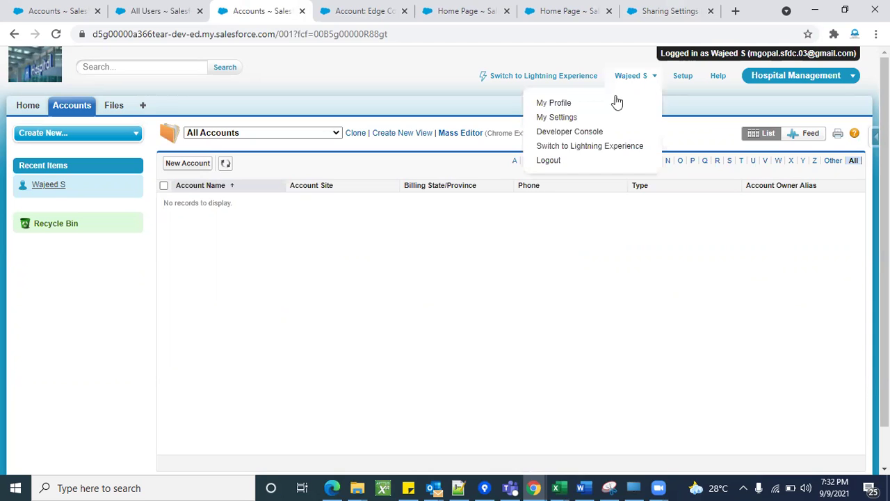
left_click(553, 165)
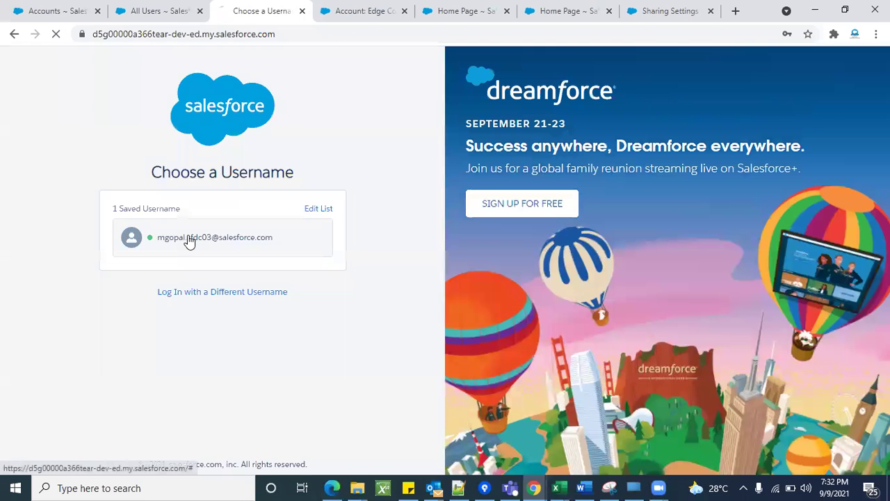
left_click(188, 240)
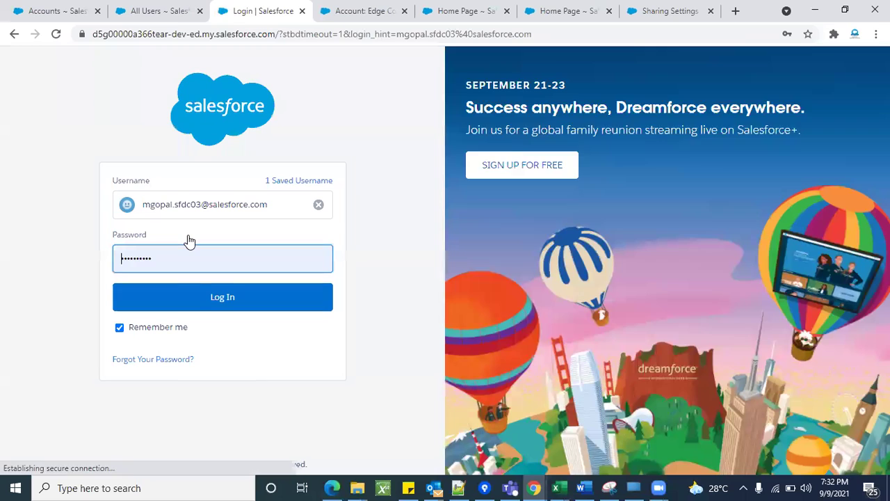
left_click(198, 301)
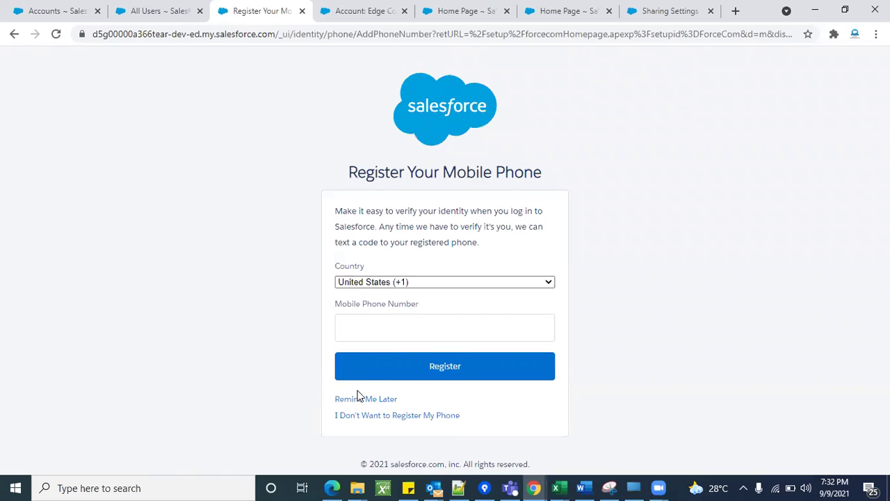
left_click(360, 399)
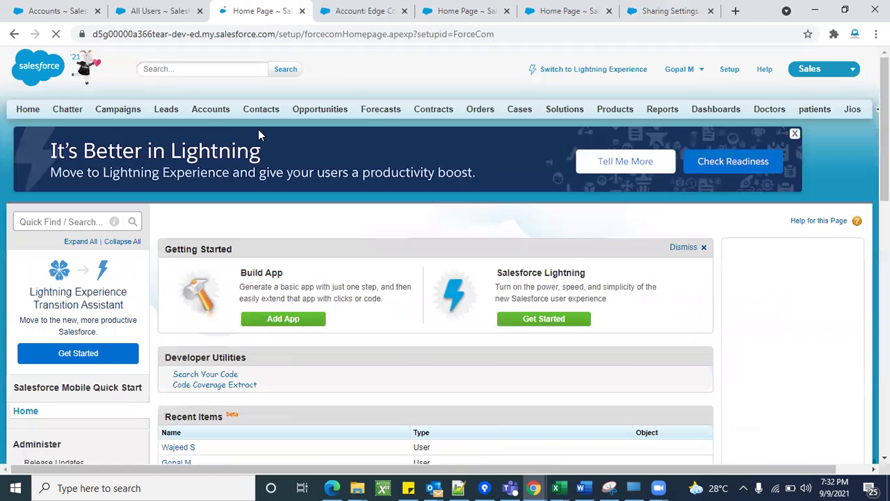
Open the Edge Communications account's sharing details.
left_click(207, 111)
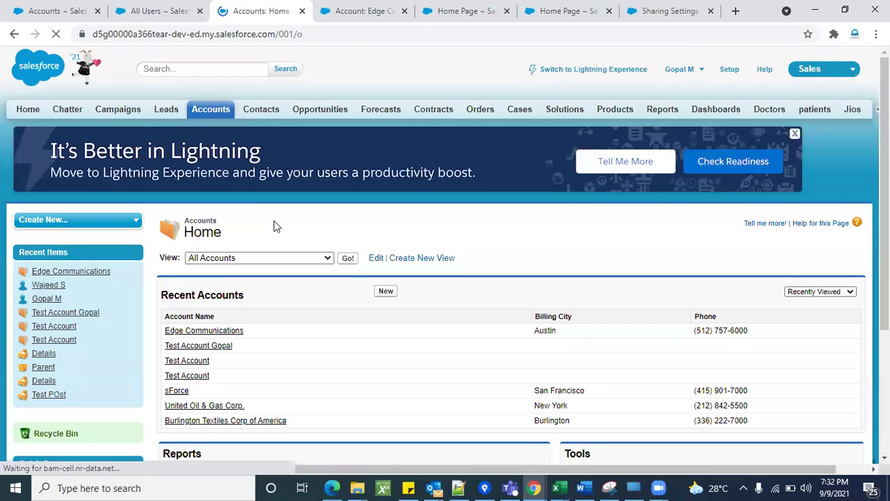
left_click(209, 332)
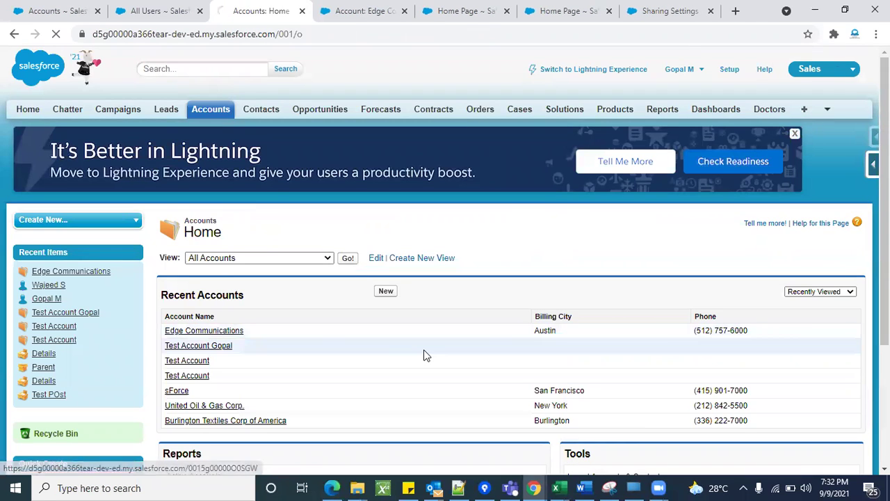
scroll(471, 338, "down", 3)
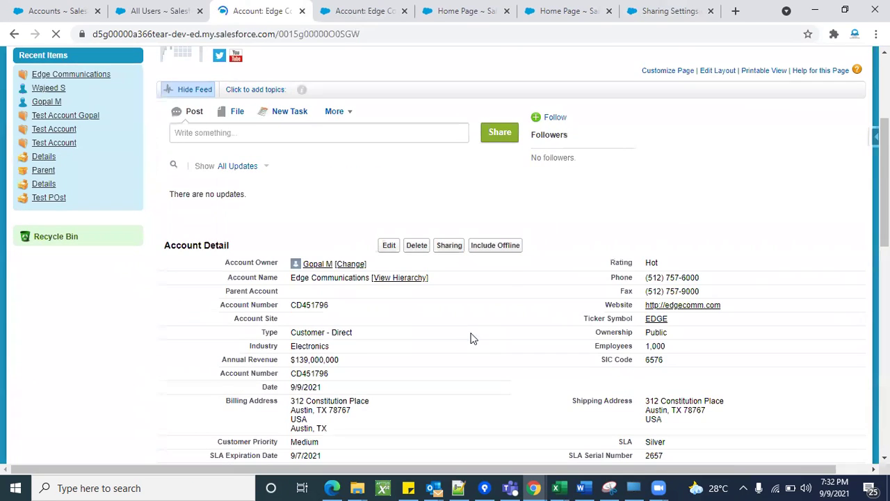
left_click(449, 245)
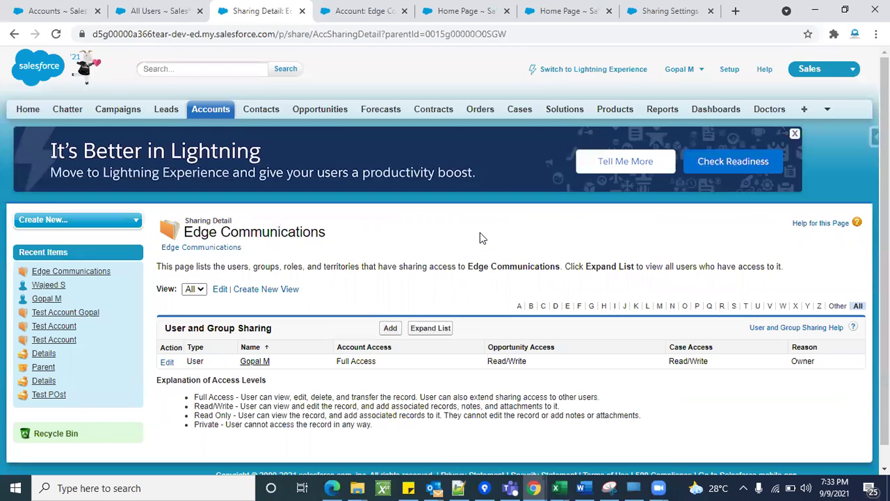
scroll(479, 232, "down", 1)
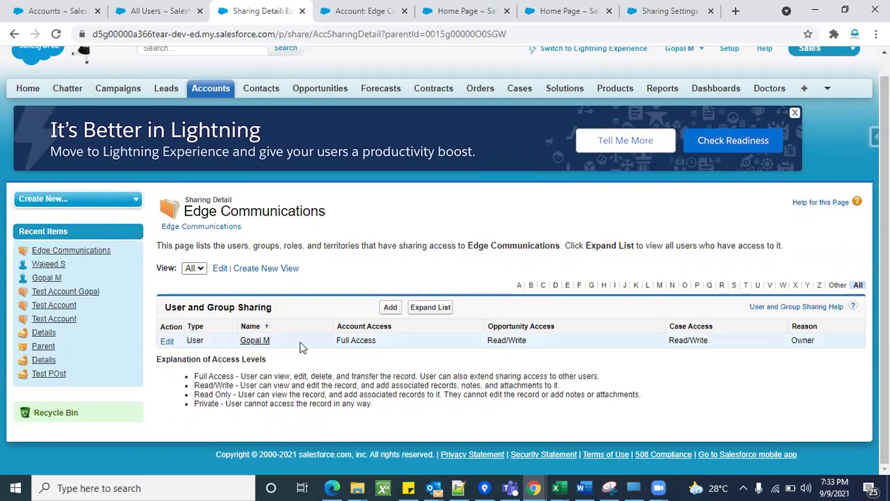
Start a new share for Edge Communications with the Search list set to Roles.
left_click(392, 307)
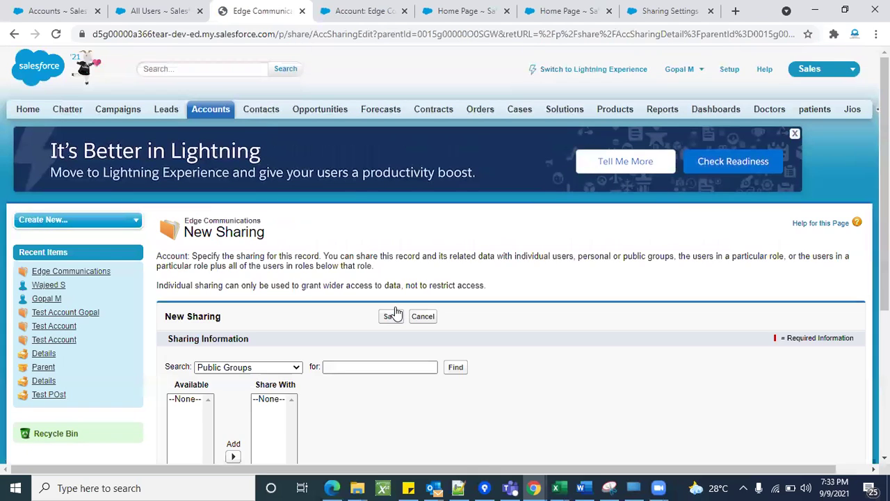
scroll(490, 255, "down", 1)
scroll(490, 255, "down", 1)
scroll(476, 299, "down", 1)
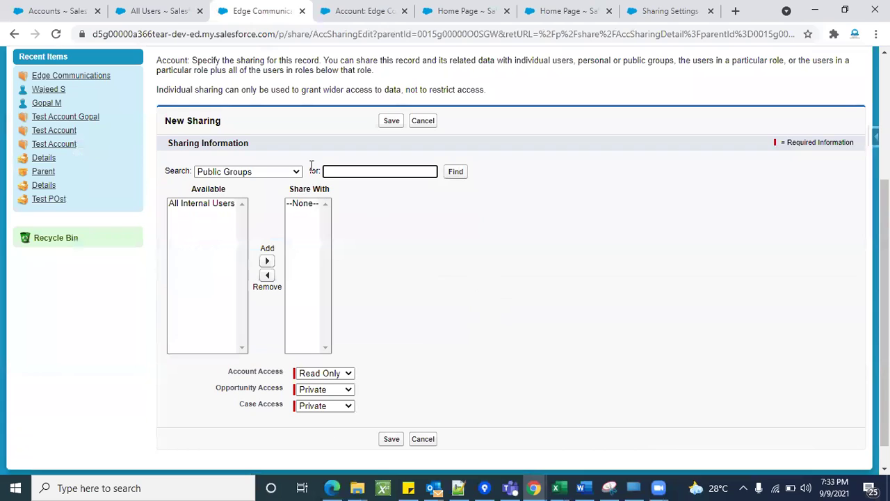
left_click(265, 172)
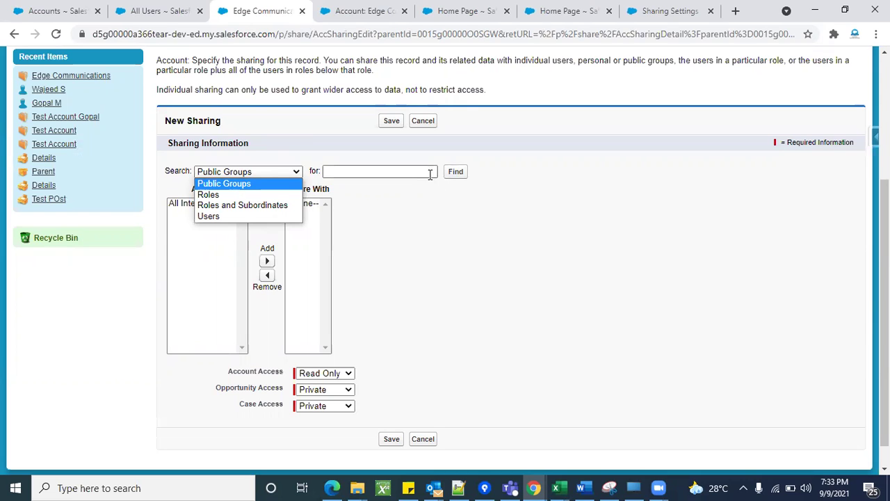
left_click(245, 197)
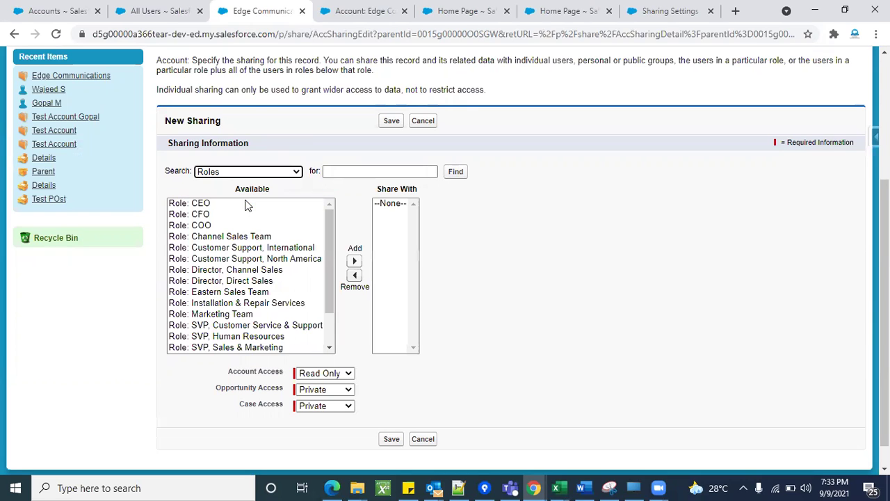
scroll(254, 269, "down", 2)
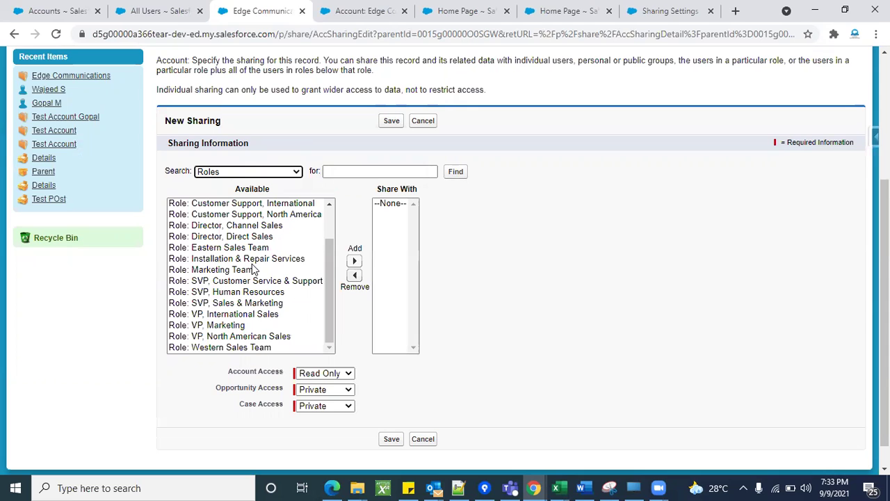
Look up the role hierarchy via the Setup search 'role', expand it fully, then return to the sharing page.
left_click(496, 6)
left_click(69, 221)
type("role")
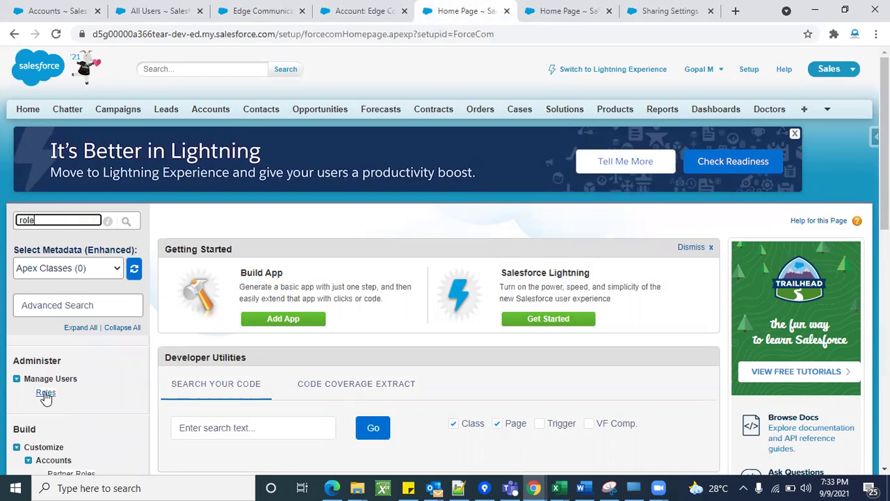
left_click(44, 393)
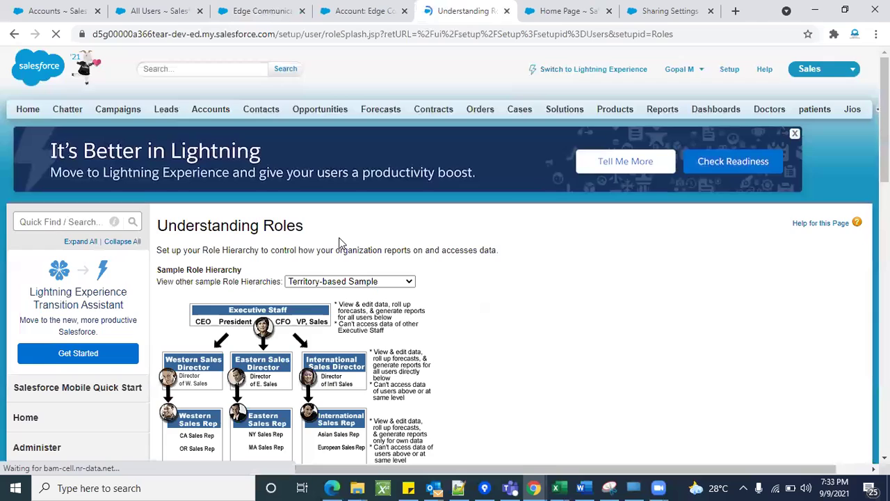
scroll(445, 282, "down", 2)
left_click(510, 178)
scroll(427, 303, "down", 2)
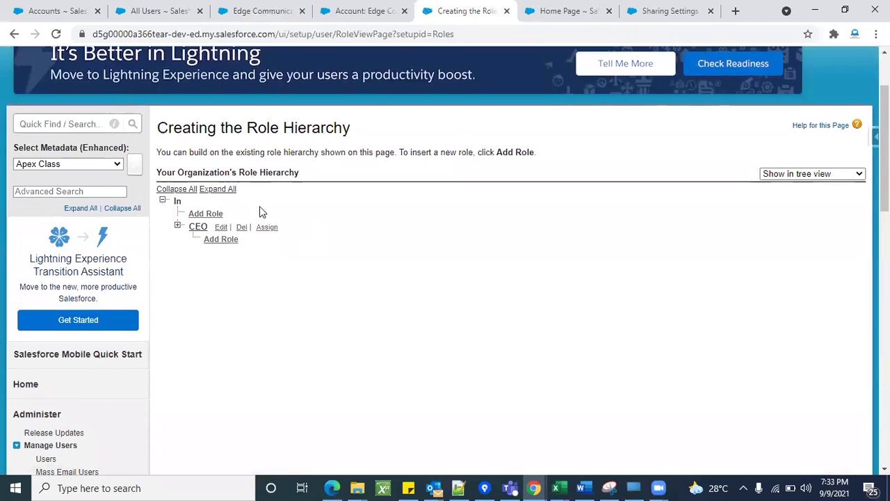
left_click(231, 190)
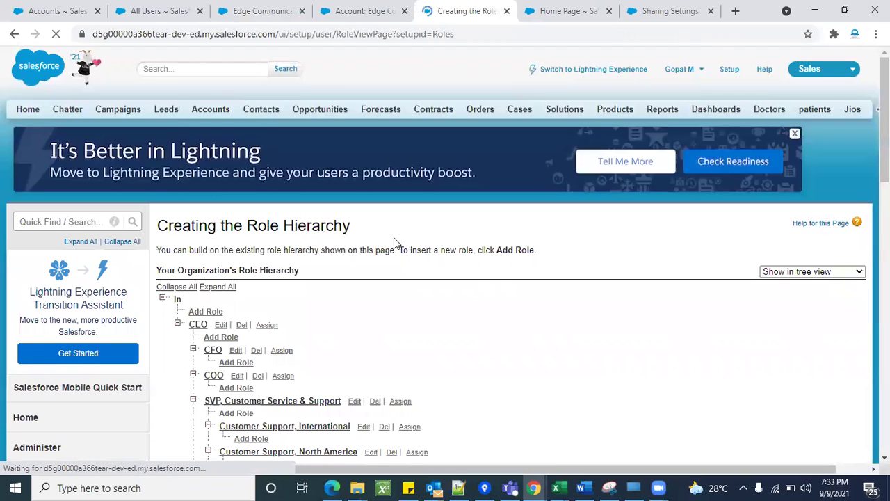
scroll(455, 341, "down", 5)
scroll(360, 357, "up", 3)
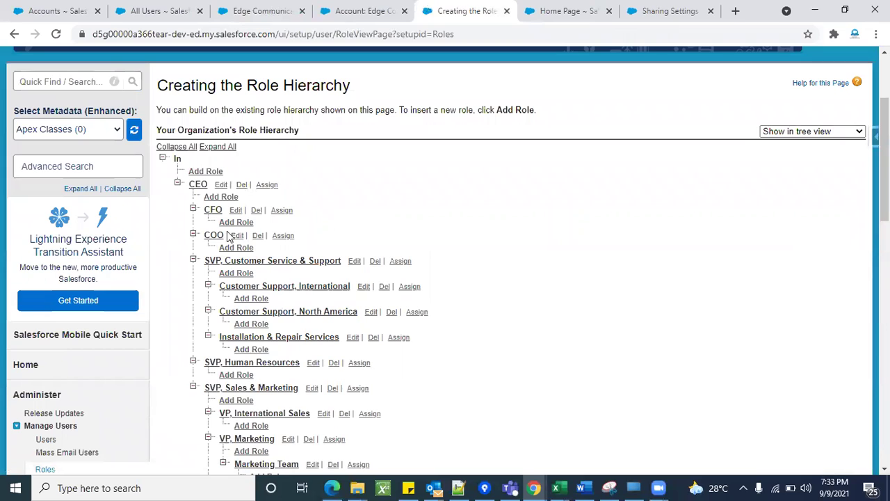
left_click(266, 11)
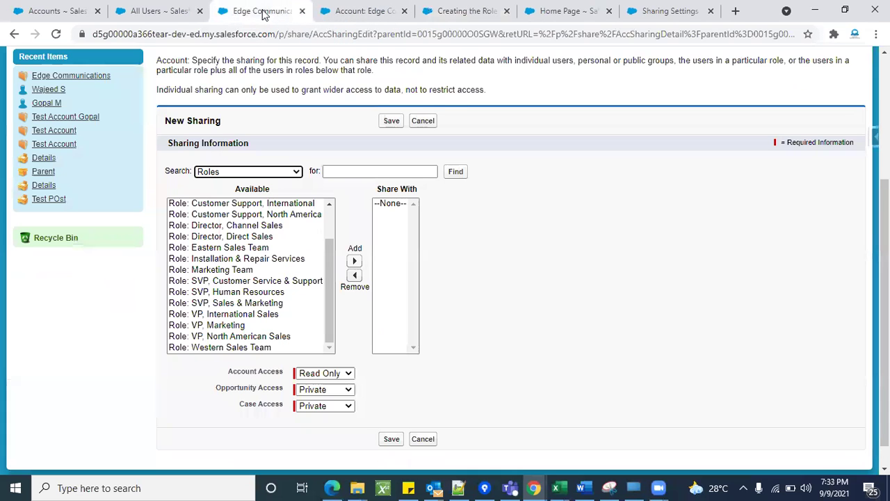
Search Users and add the recipient user to the Share With list.
left_click(272, 173)
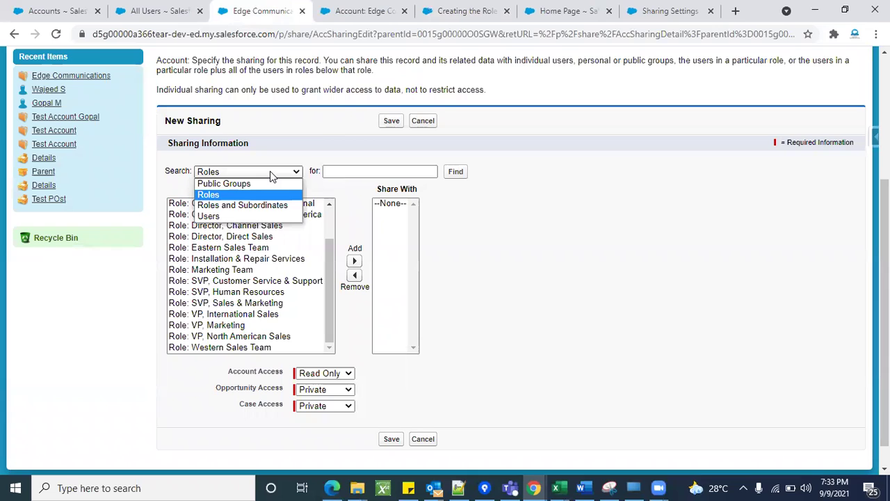
left_click(221, 216)
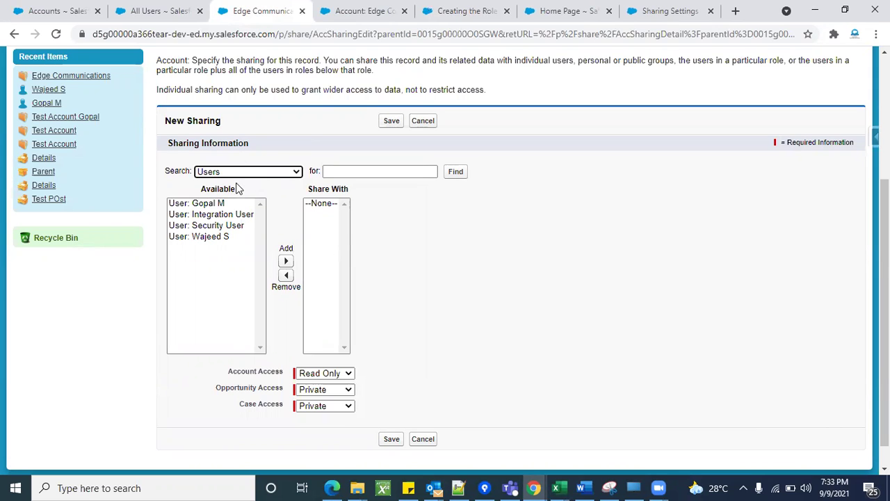
left_click(197, 237)
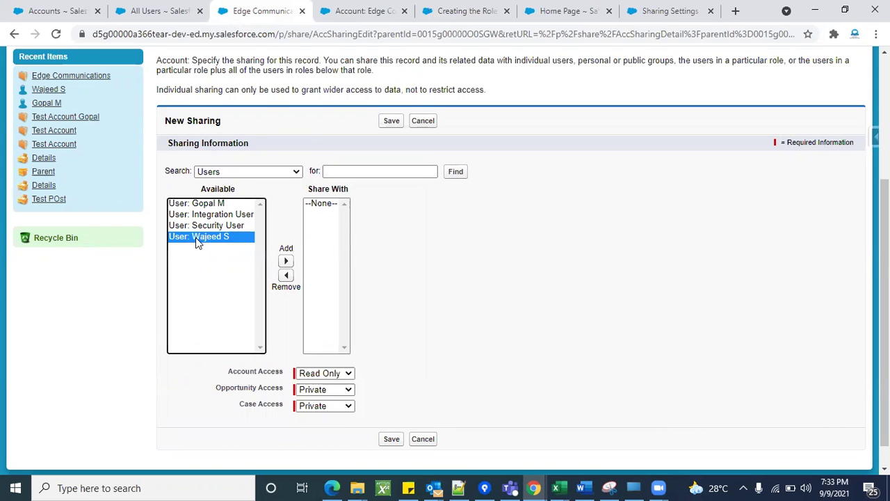
left_click(285, 261)
left_click(468, 235)
scroll(463, 284, "down", 1)
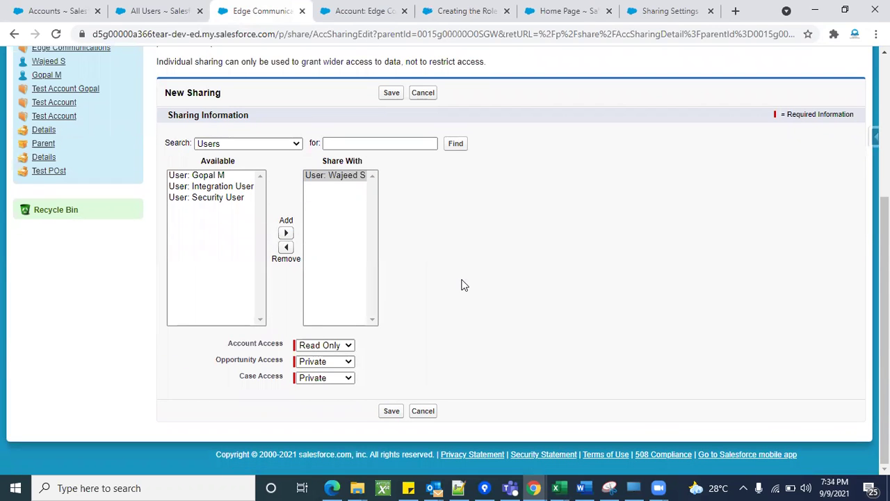
Check that Account and Contract default to Private organization-wide before choosing access.
left_click(349, 346)
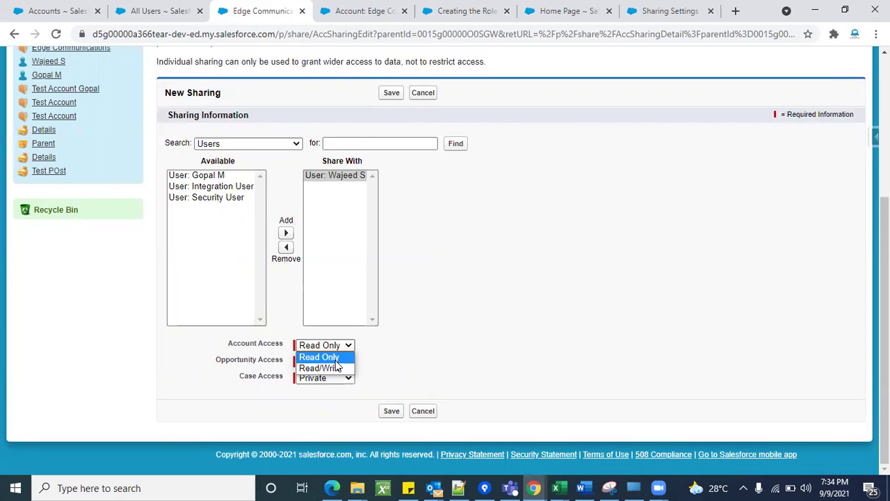
left_click(629, 5)
left_click(629, 6)
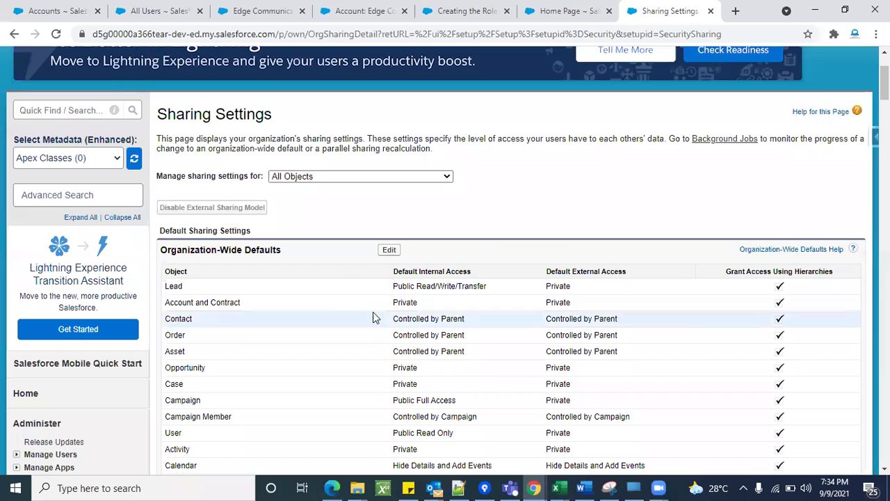
double_click(406, 301)
left_click(280, 7)
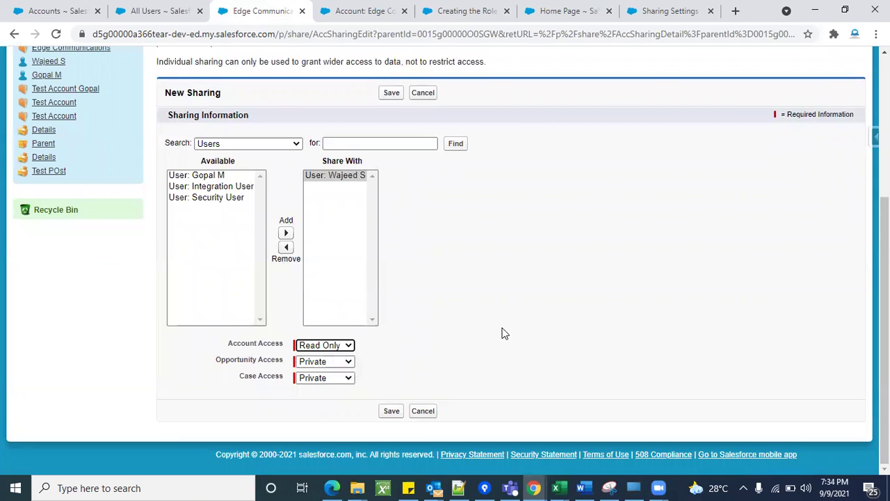
Set Account, Opportunity and Case Access to Read/Write and save the share.
left_click(339, 346)
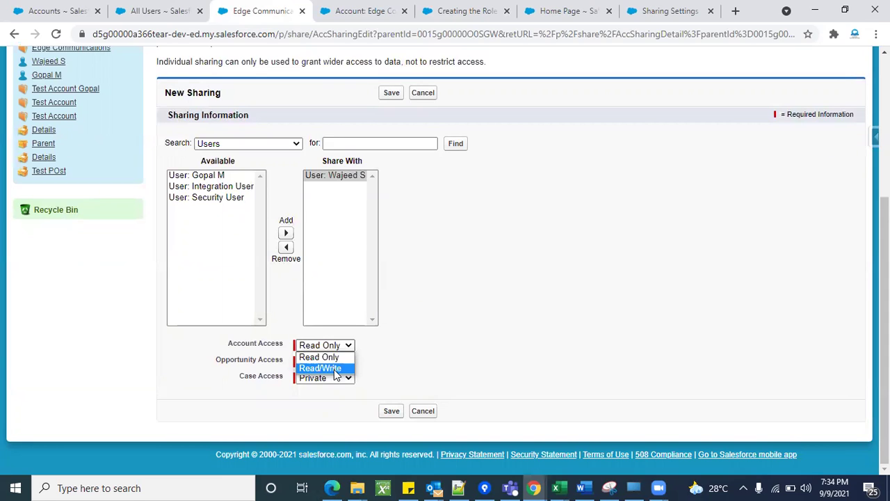
left_click(336, 369)
left_click(338, 361)
left_click(334, 394)
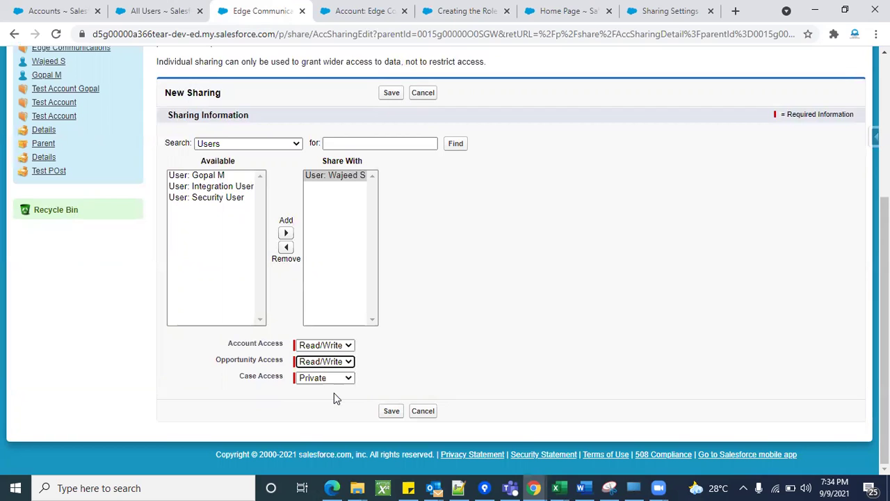
left_click(334, 380)
left_click(332, 411)
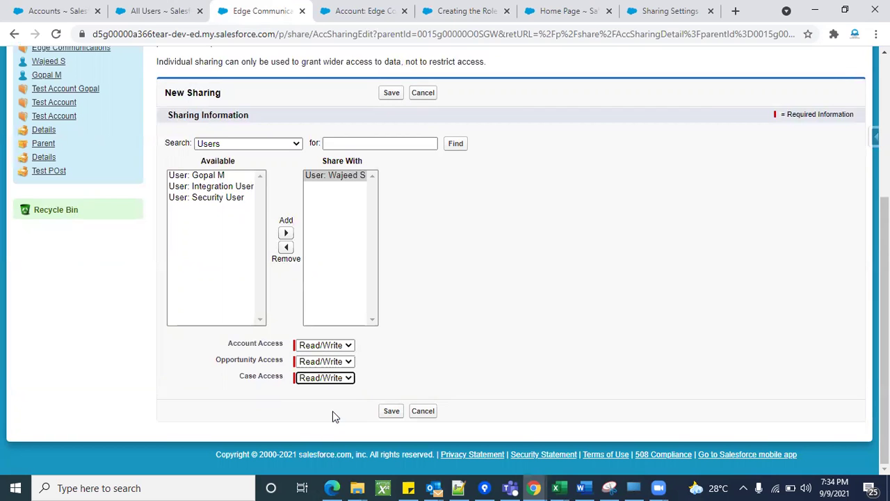
scroll(450, 300, "up", 1)
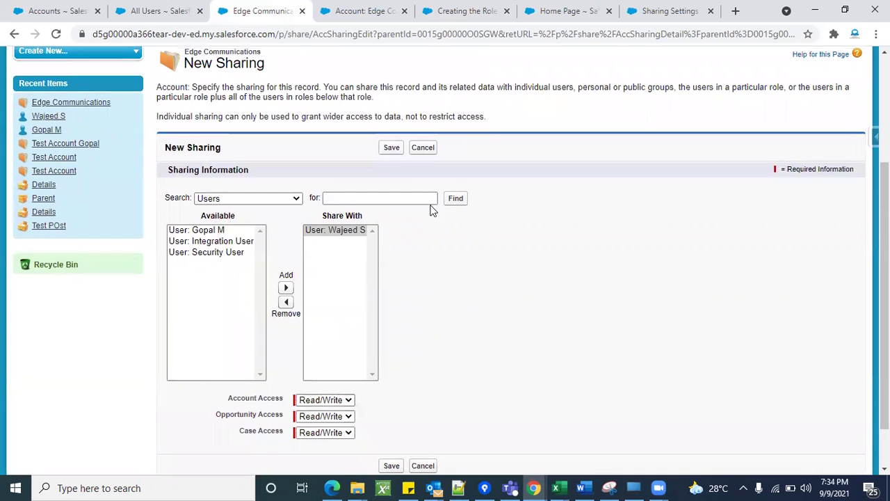
left_click(392, 149)
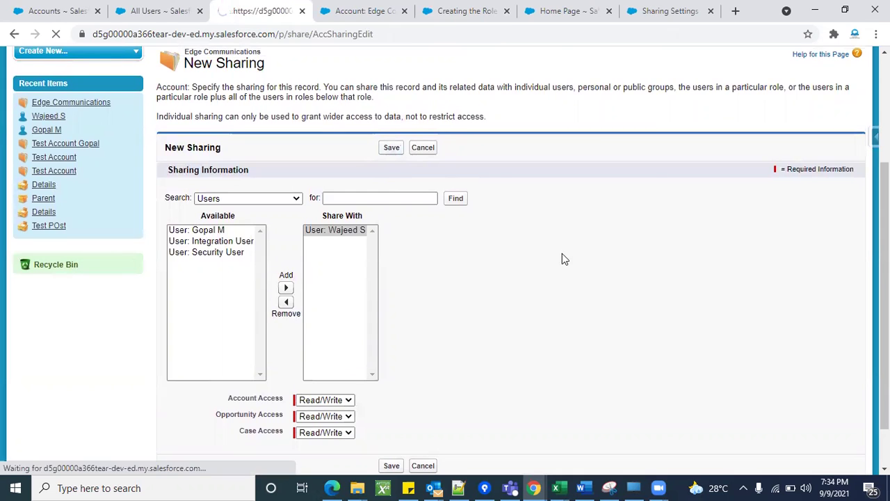
Highlight the Manual Sharing reason for the new entry in the sharing list.
scroll(582, 288, "down", 1)
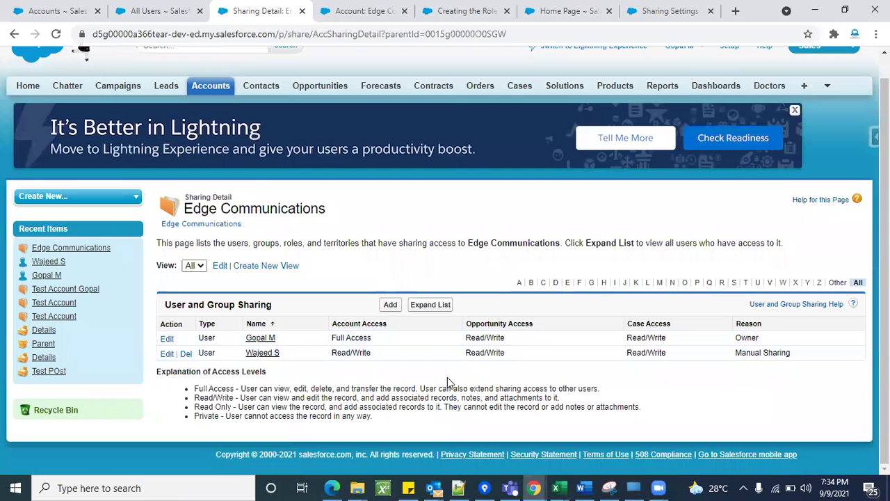
double_click(751, 324)
left_click(765, 364)
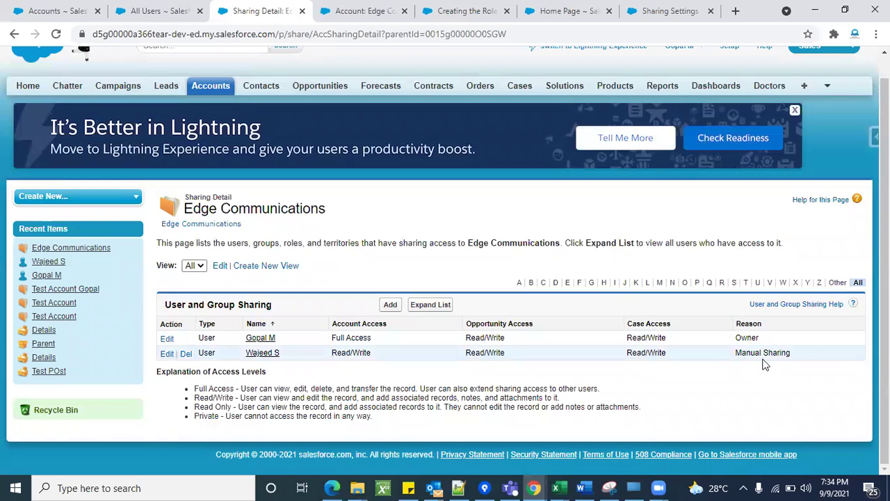
double_click(765, 352)
left_click(705, 395)
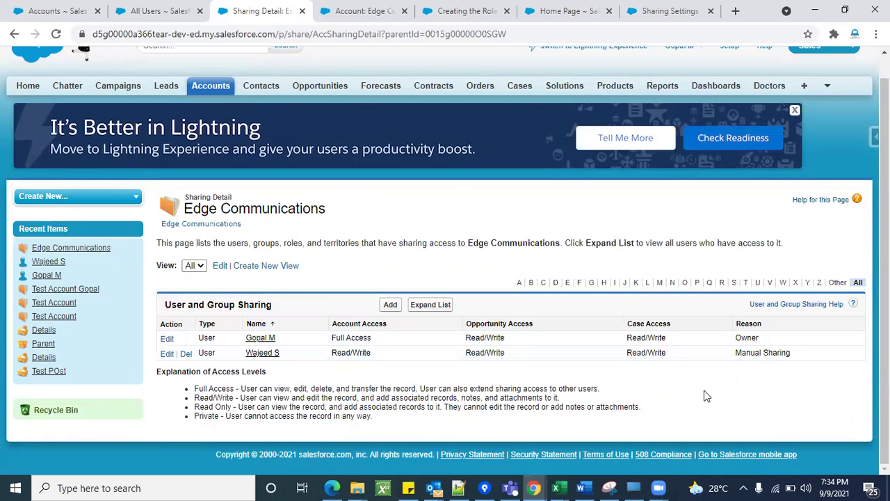
Reload All Users, log in as the shared user, and list all their accounts.
scroll(455, 185, "up", 1)
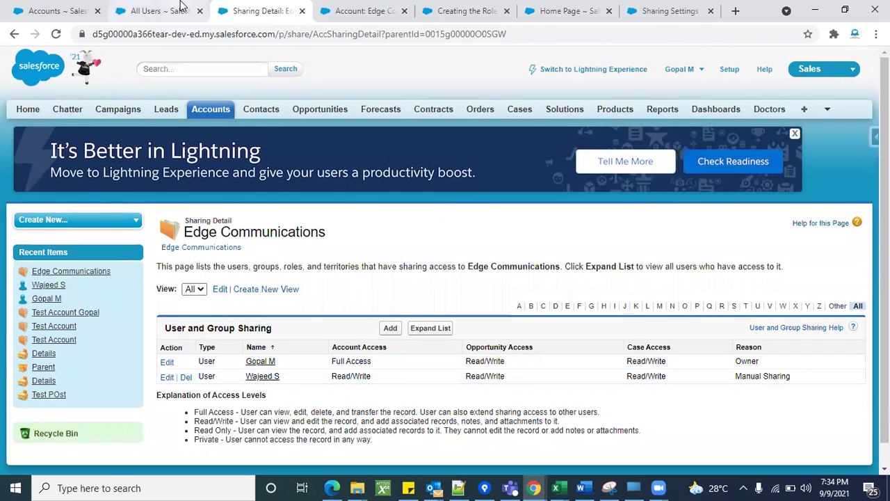
left_click(158, 10)
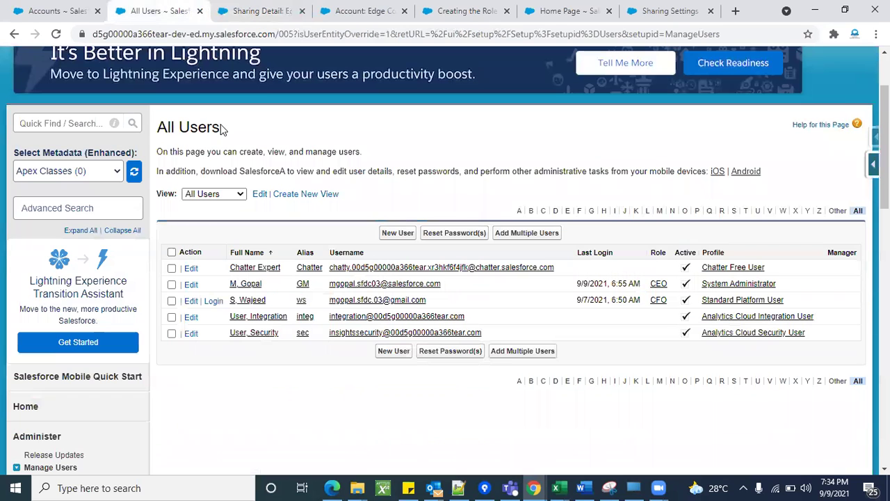
left_click(57, 35)
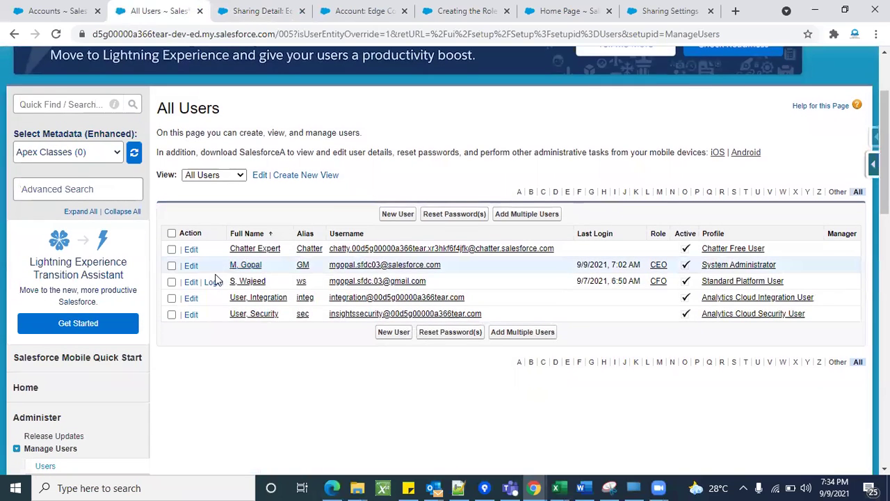
left_click(212, 282)
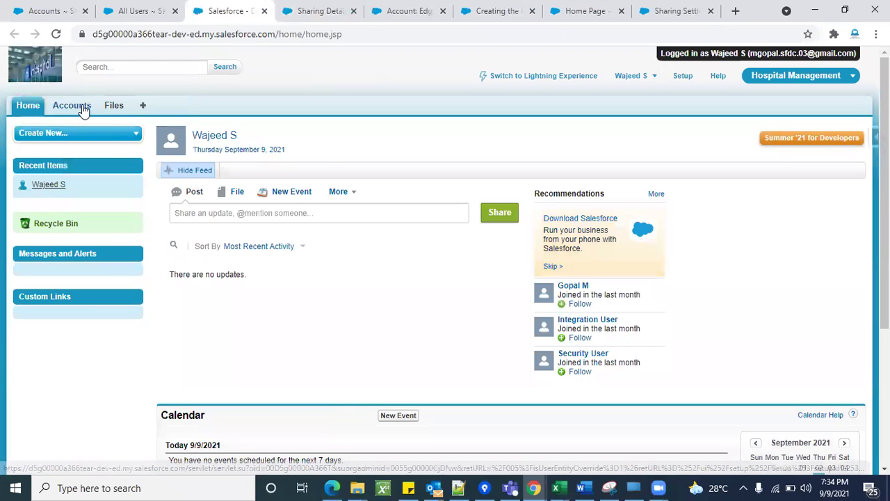
left_click(73, 105)
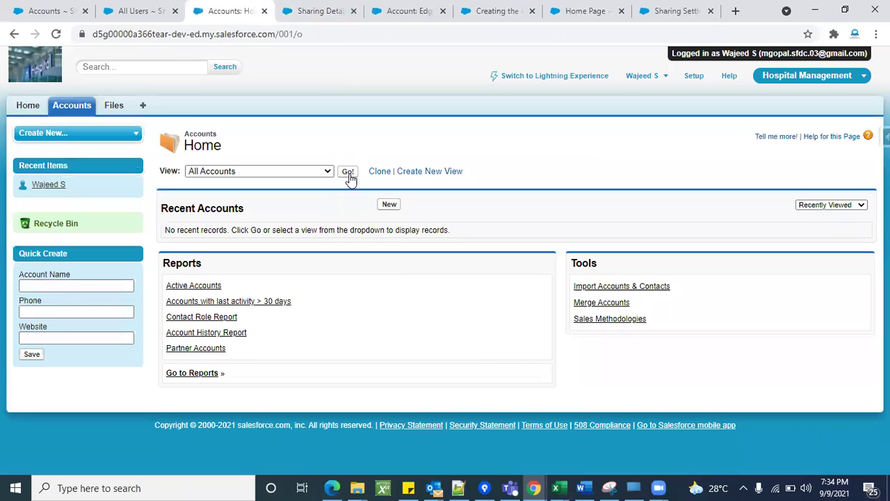
left_click(349, 174)
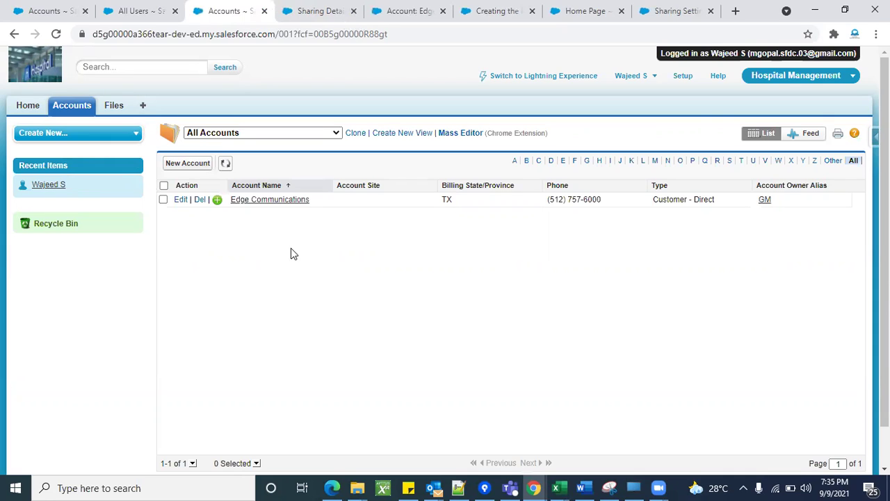
Open Edge Communications in edit mode, cancel without changes, and log out.
left_click(251, 201)
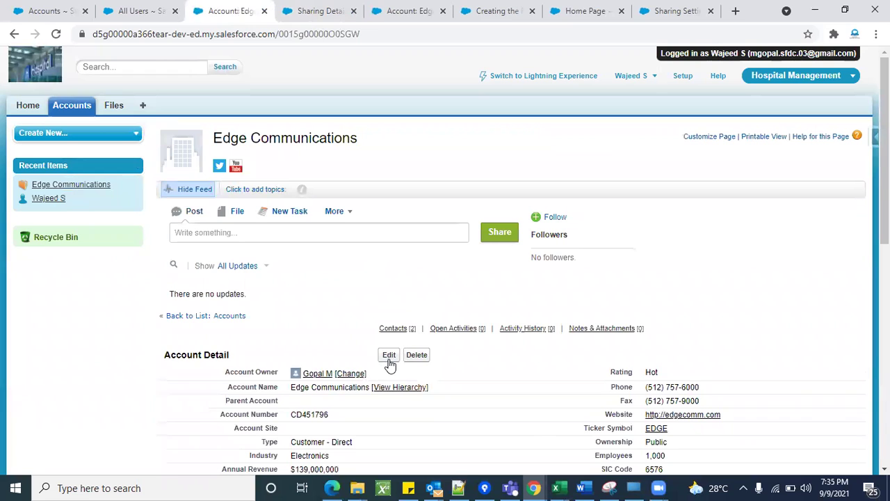
left_click(389, 358)
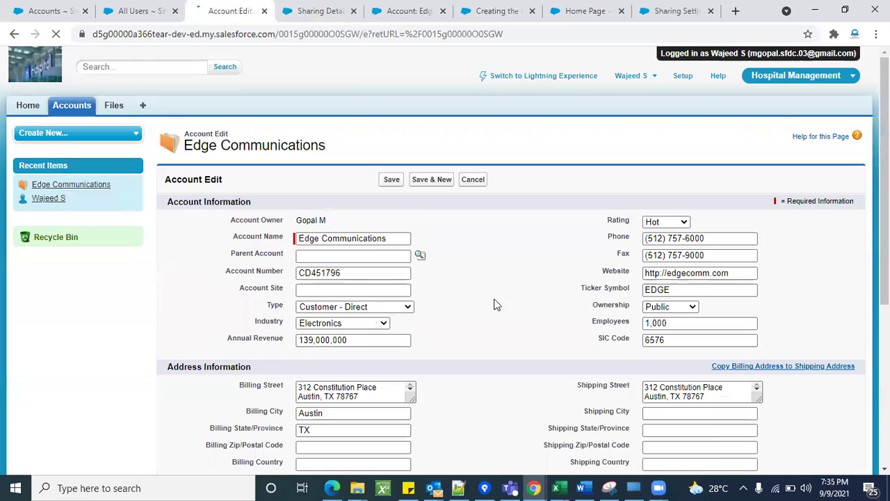
scroll(494, 302, "down", 5)
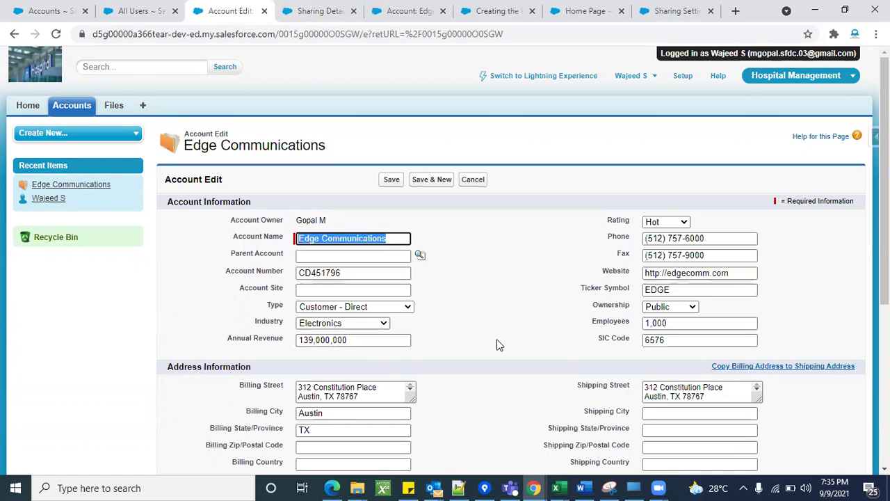
left_click(471, 178)
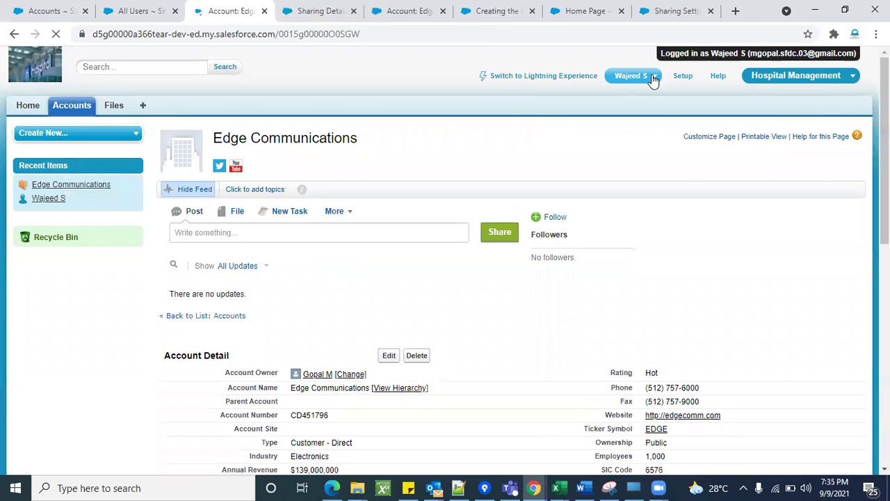
left_click(653, 77)
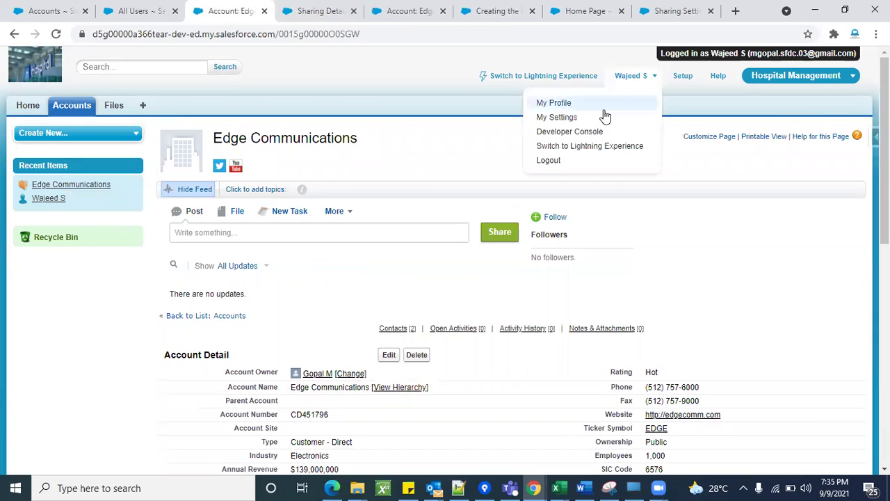
left_click(550, 160)
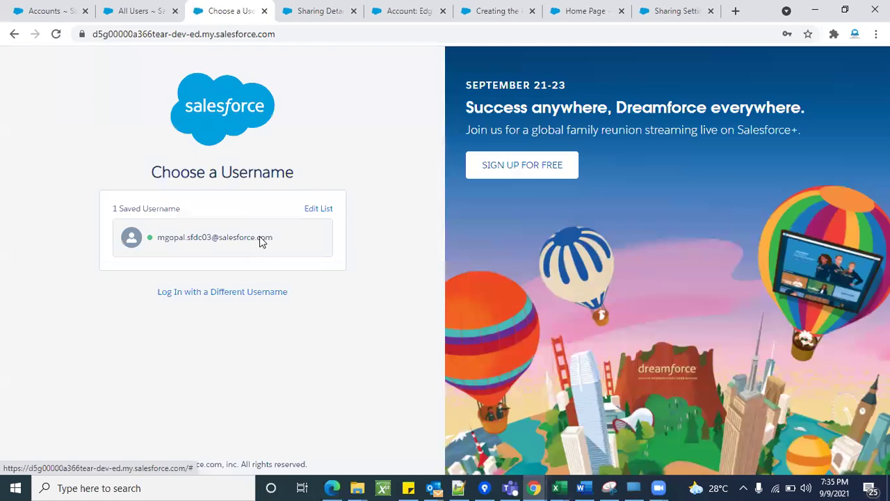
Sign back in as administrator and skip mobile phone registration.
left_click(260, 237)
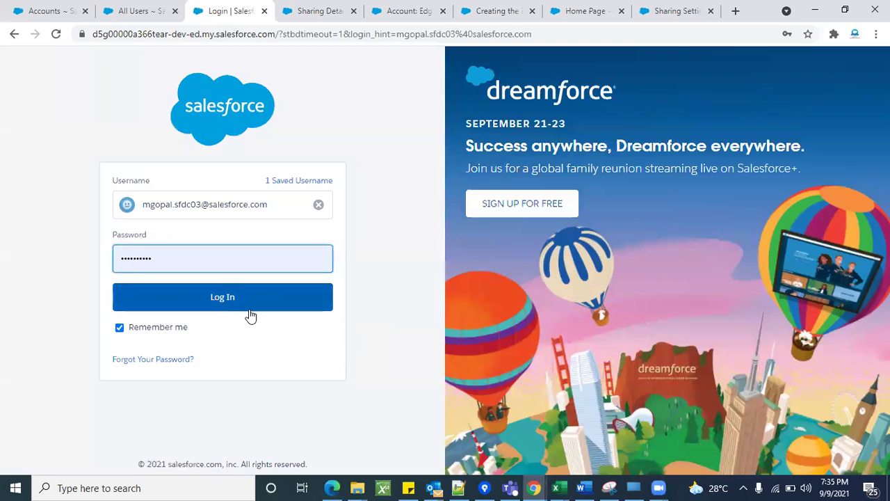
left_click(250, 309)
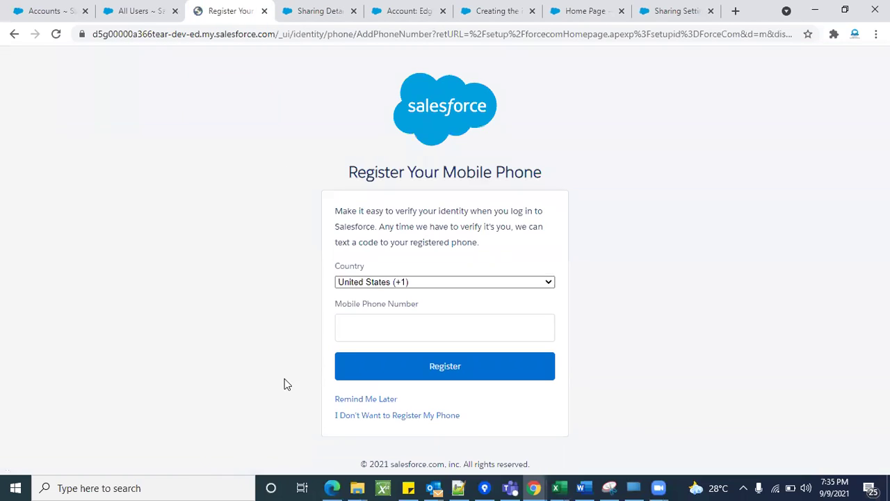
left_click(364, 400)
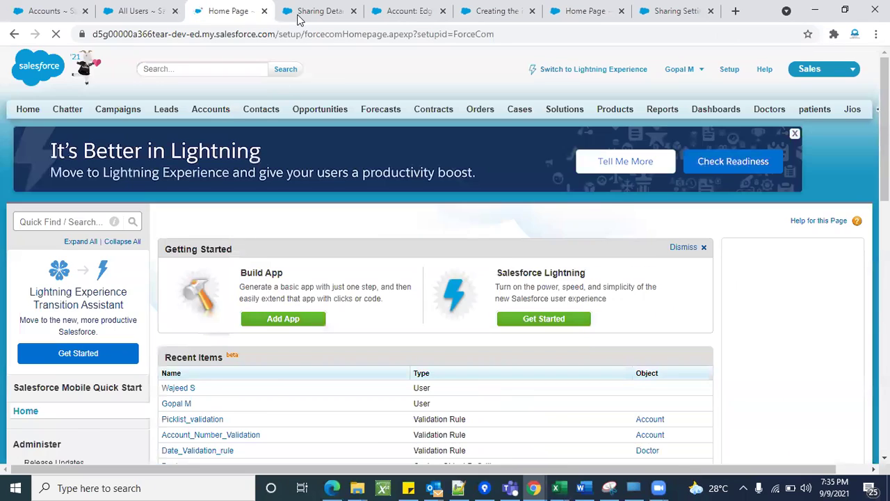
Delete the second user's Manual Sharing entry from Edge Communications' sharing detail.
left_click(298, 20)
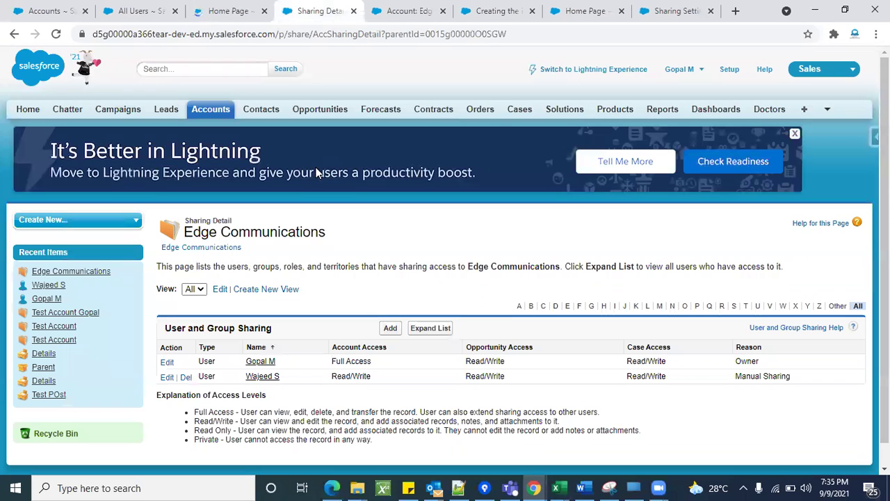
left_click(57, 34)
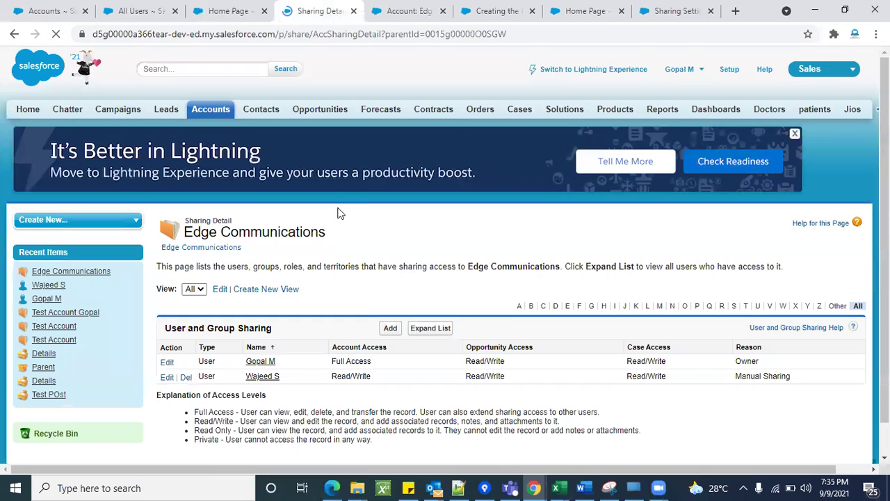
scroll(340, 310, "down", 1)
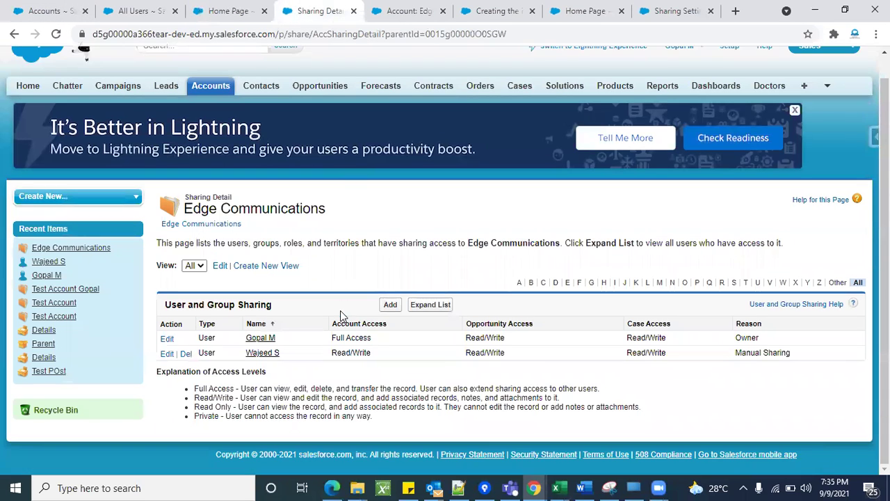
left_click(185, 354)
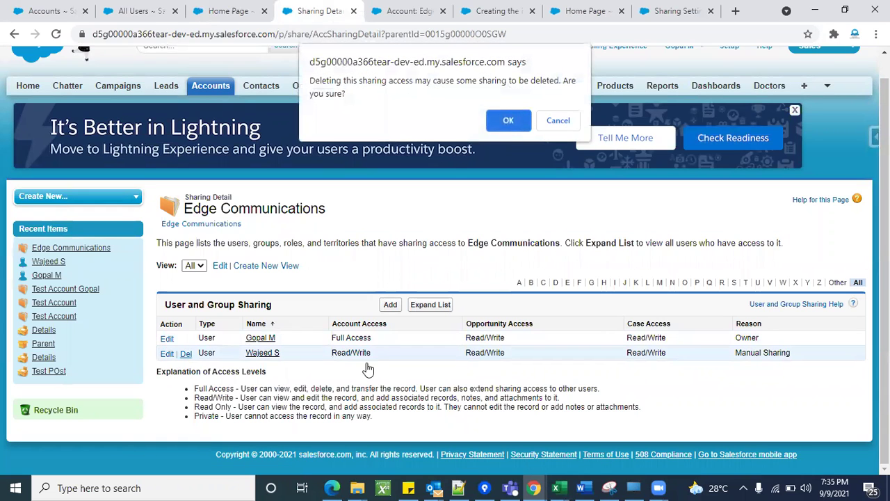
left_click(507, 119)
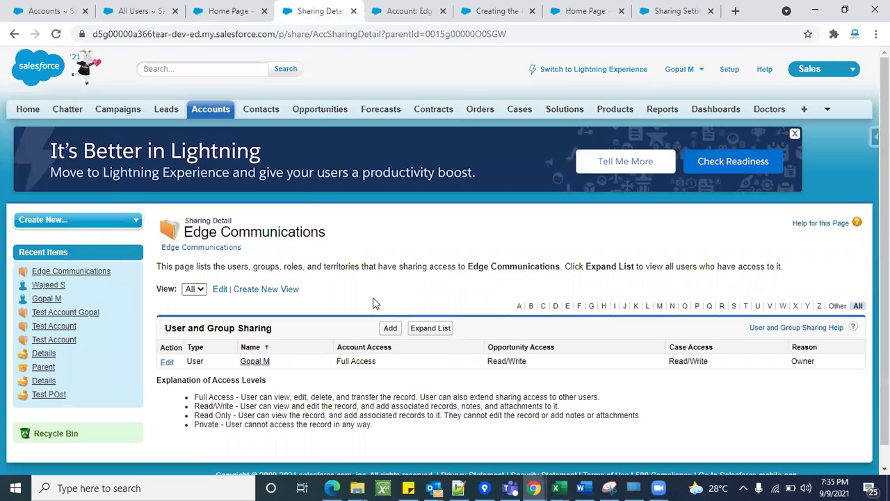
Open Edge Communications' sharing details and start a new sharing entry.
left_click(205, 115)
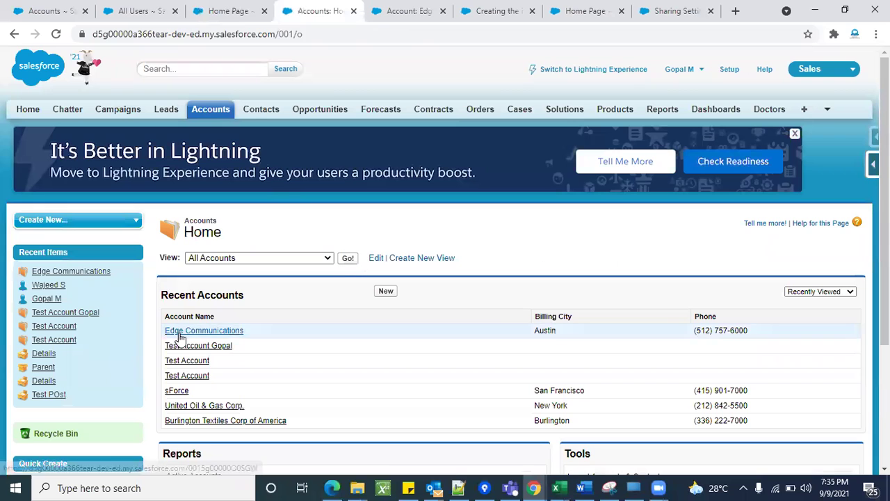
left_click(179, 332)
scroll(393, 358, "down", 3)
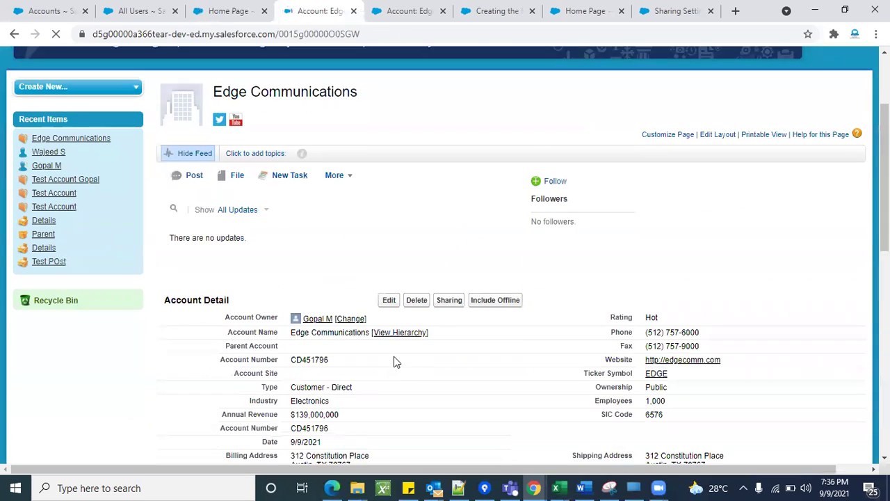
left_click(449, 253)
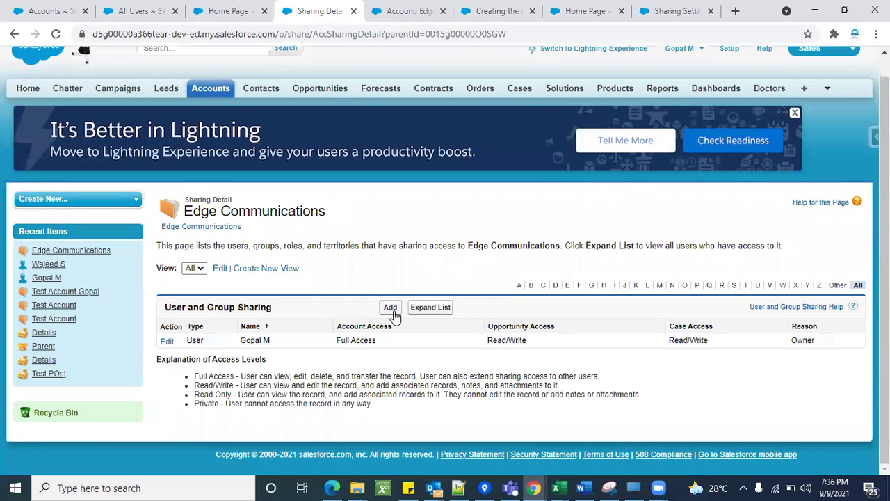
left_click(390, 308)
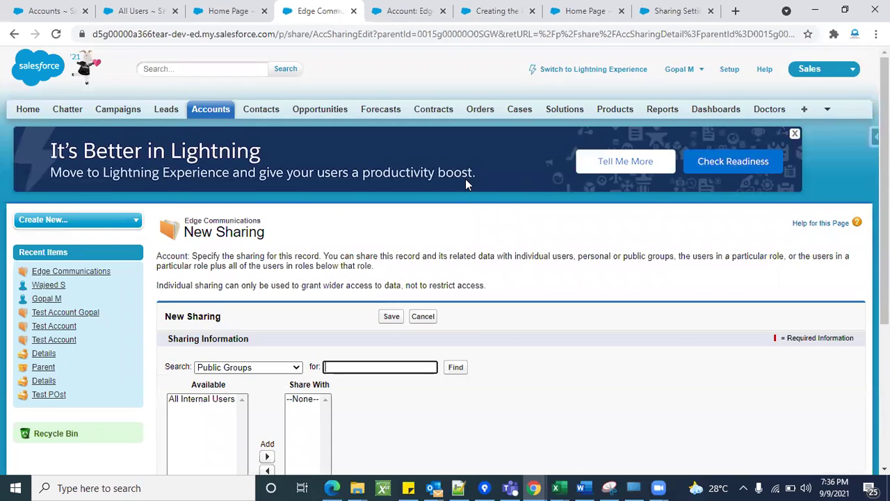
scroll(288, 197, "down", 2)
Search Users and add the second user to the Share With list.
left_click(267, 212)
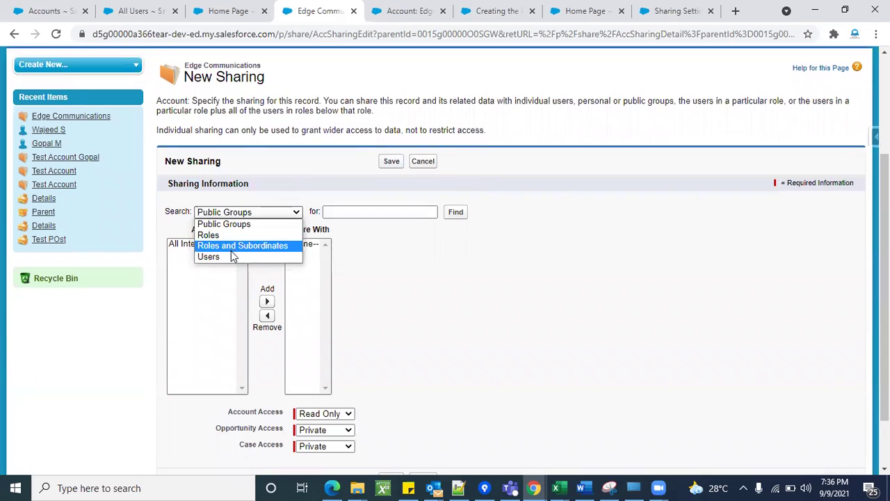
left_click(233, 258)
left_click(201, 276)
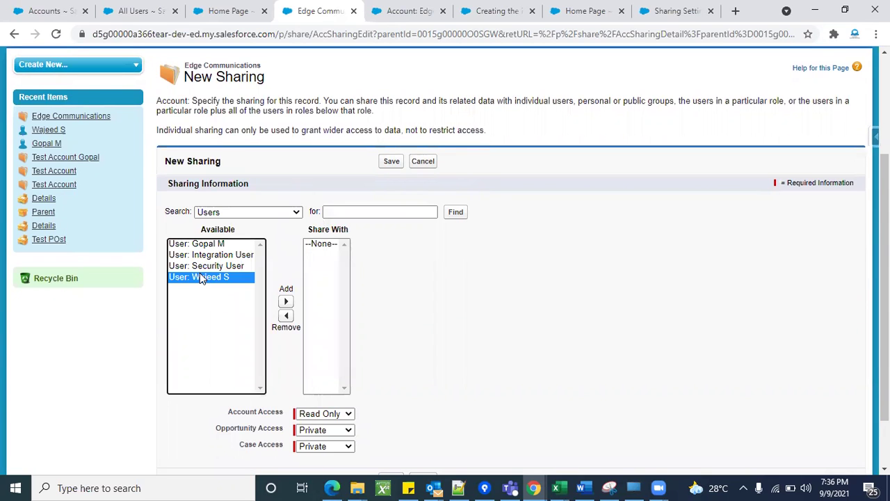
left_click(286, 301)
scroll(445, 342, "down", 1)
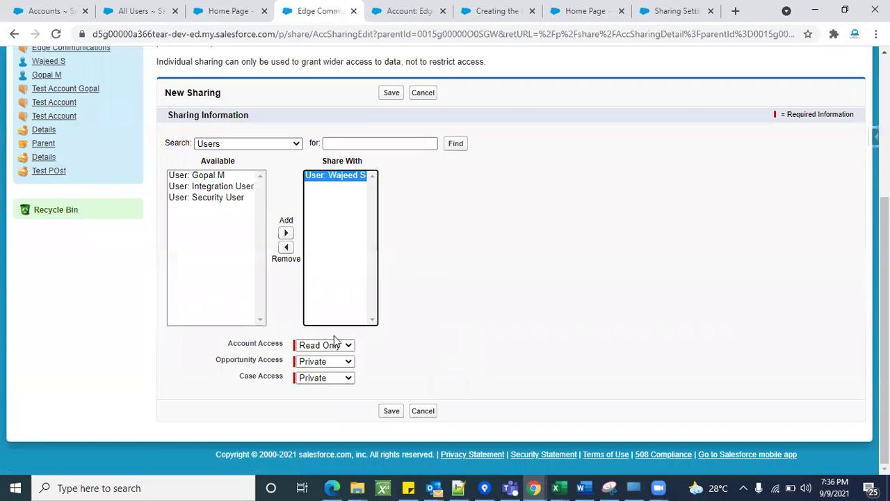
Set Account, Opportunity and Case Access to Read Only, save, and highlight the Manual Sharing reason.
left_click(325, 346)
left_click(320, 356)
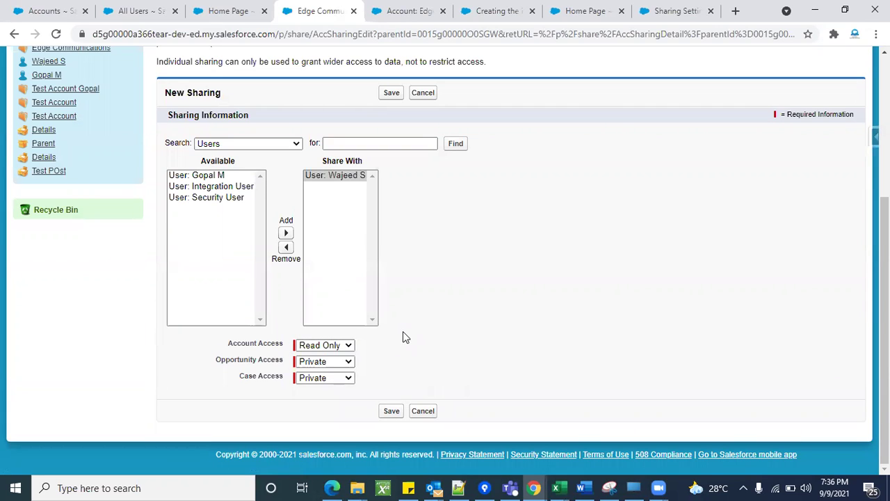
left_click(329, 368)
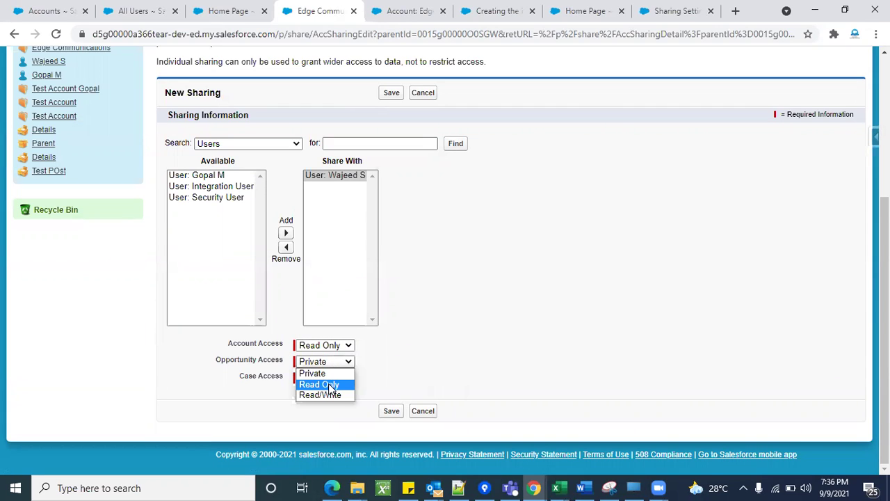
left_click(328, 383)
left_click(330, 383)
left_click(330, 400)
left_click(390, 411)
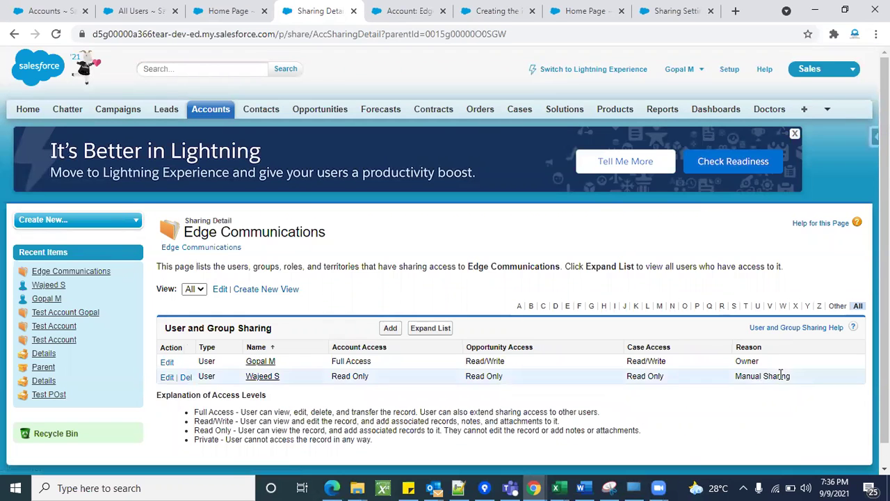
double_click(767, 376)
triple_click(767, 375)
Log in as the read-only user and attempt to edit Edge Communications.
left_click(767, 376)
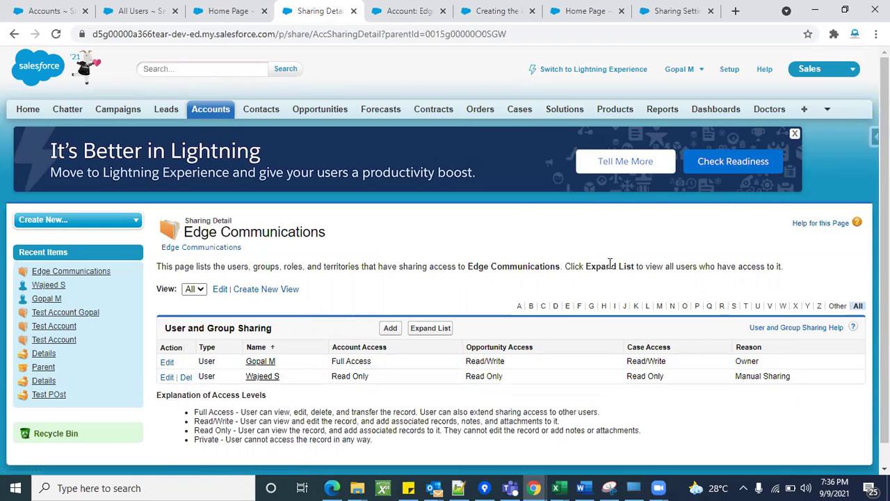
left_click(162, 5)
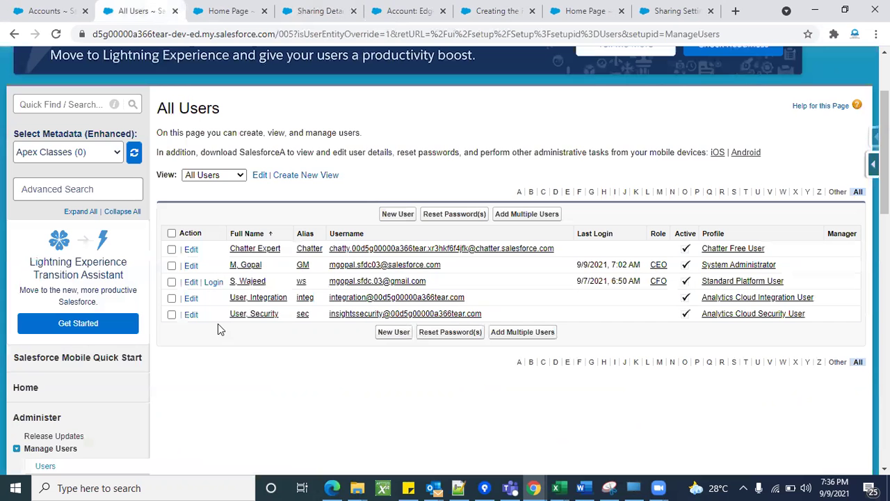
left_click(215, 282)
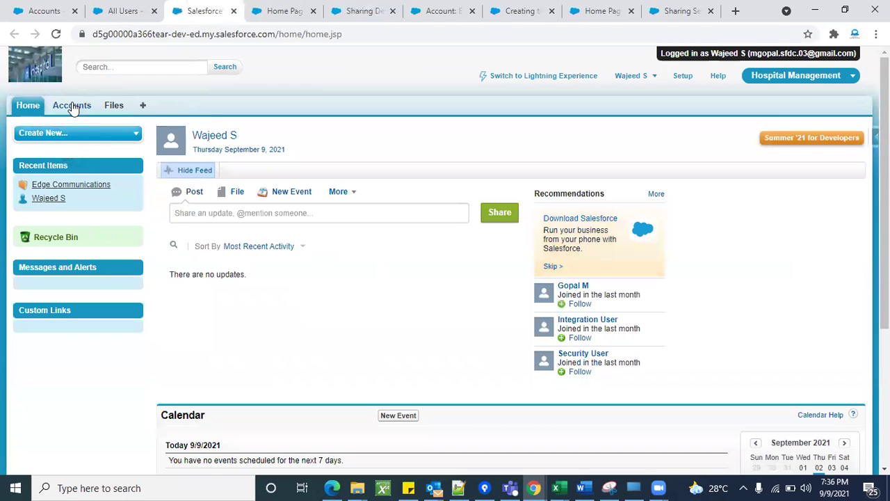
left_click(71, 105)
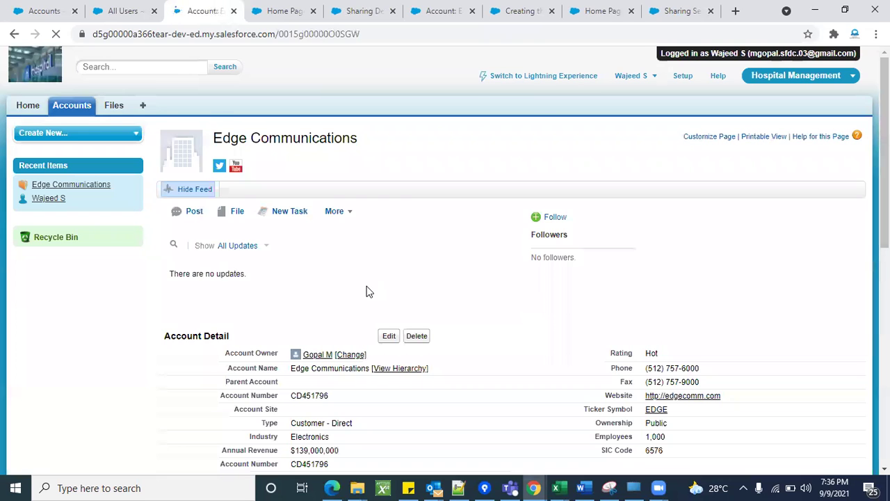
scroll(362, 292, "down", 2)
left_click(387, 229)
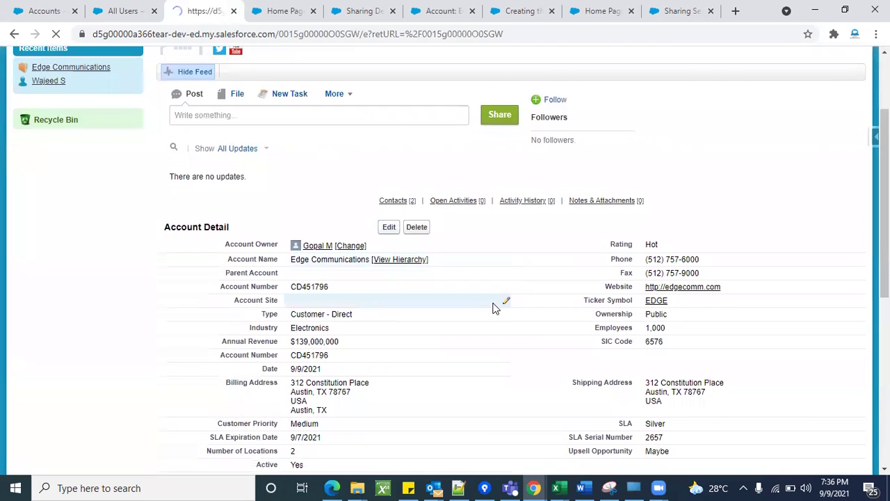
Note the Insufficient Privileges refusal, go back, log out, and pick the saved administrator username.
double_click(227, 132)
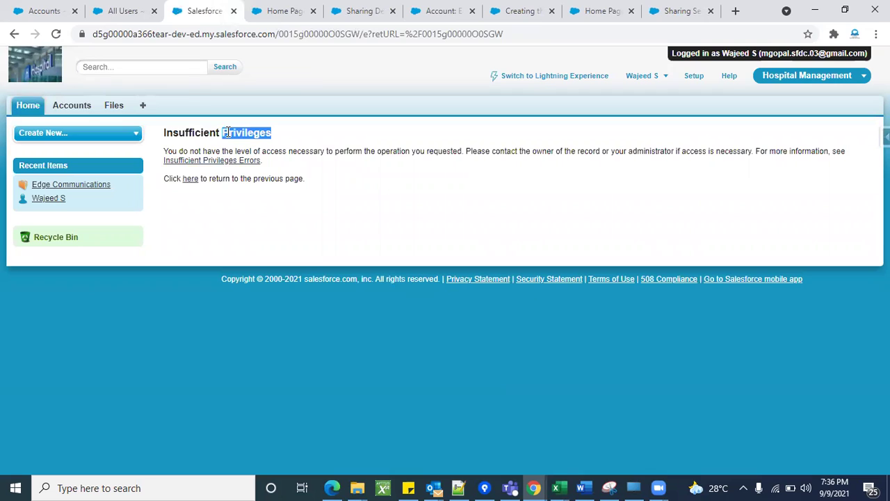
triple_click(226, 132)
left_click(405, 210)
left_click(14, 33)
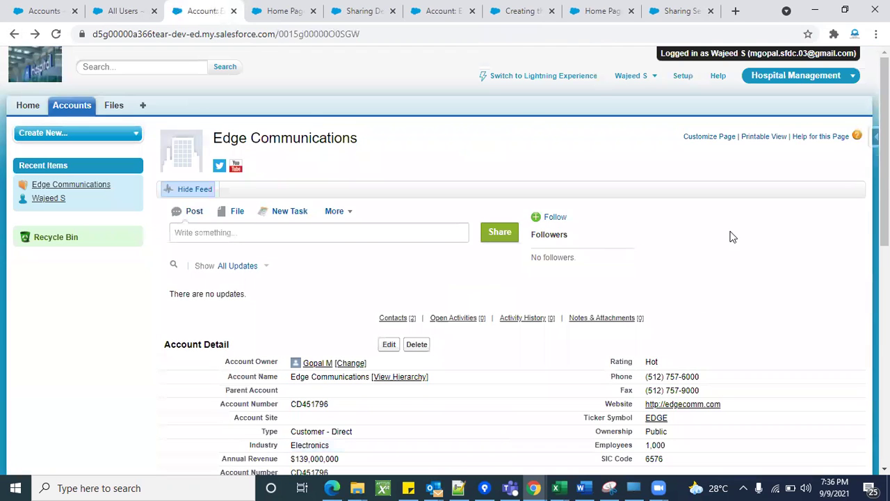
left_click(639, 78)
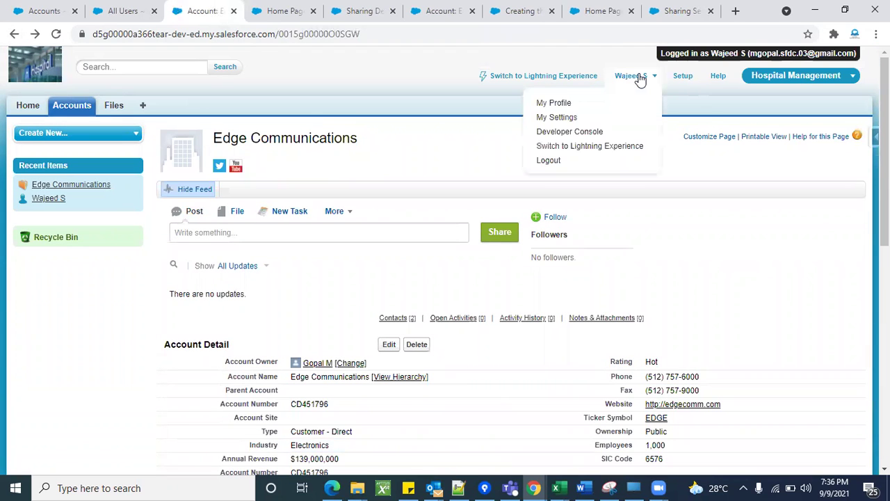
left_click(561, 159)
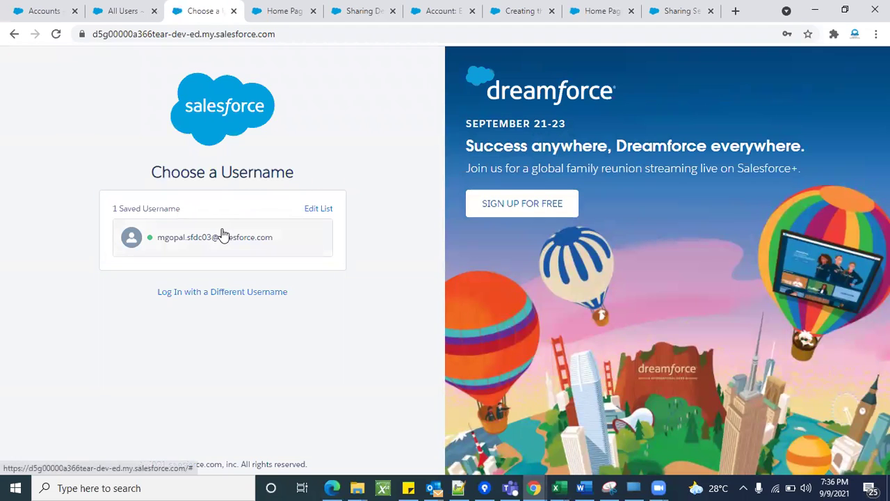
left_click(222, 234)
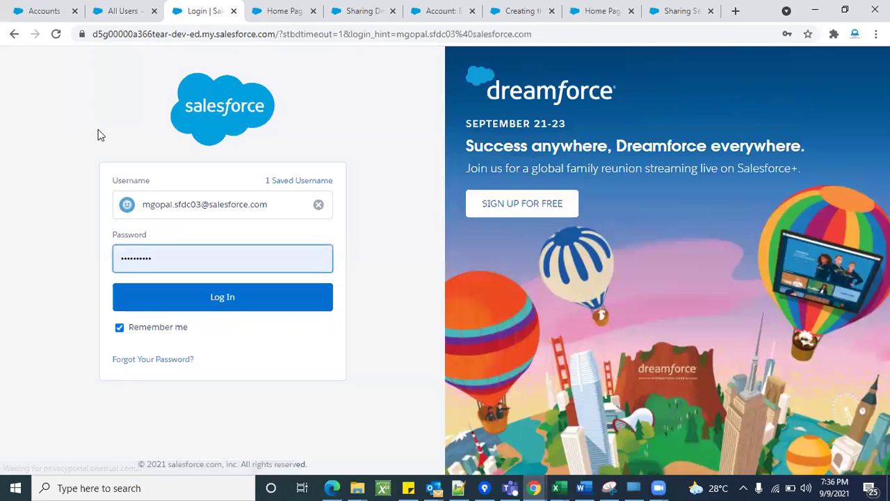